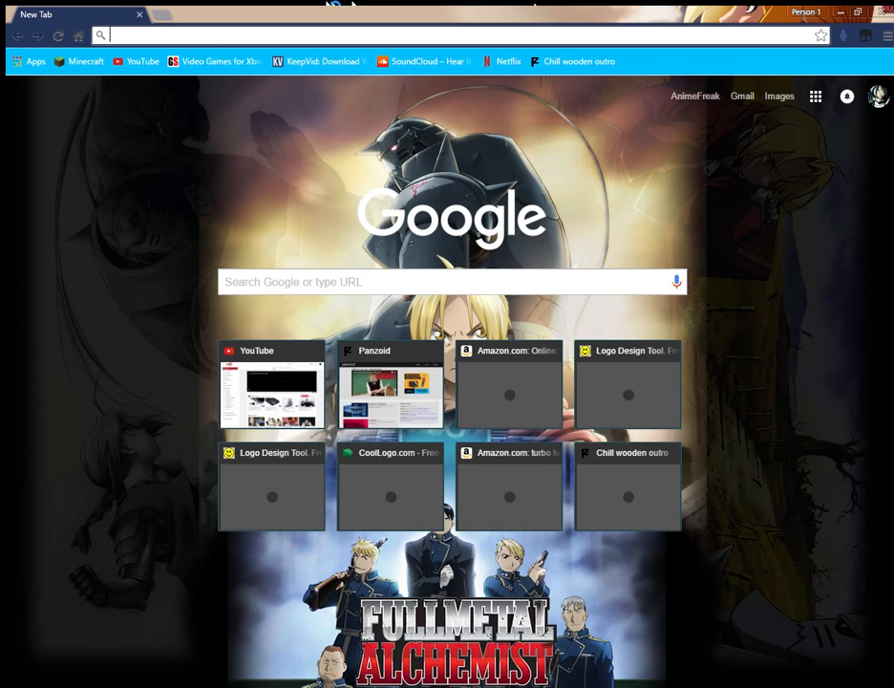
Search Google Images for "grey background" and download the abstract grey geometric wallpaper sized 1920 × 1080.
type("grey background")
key("Return")
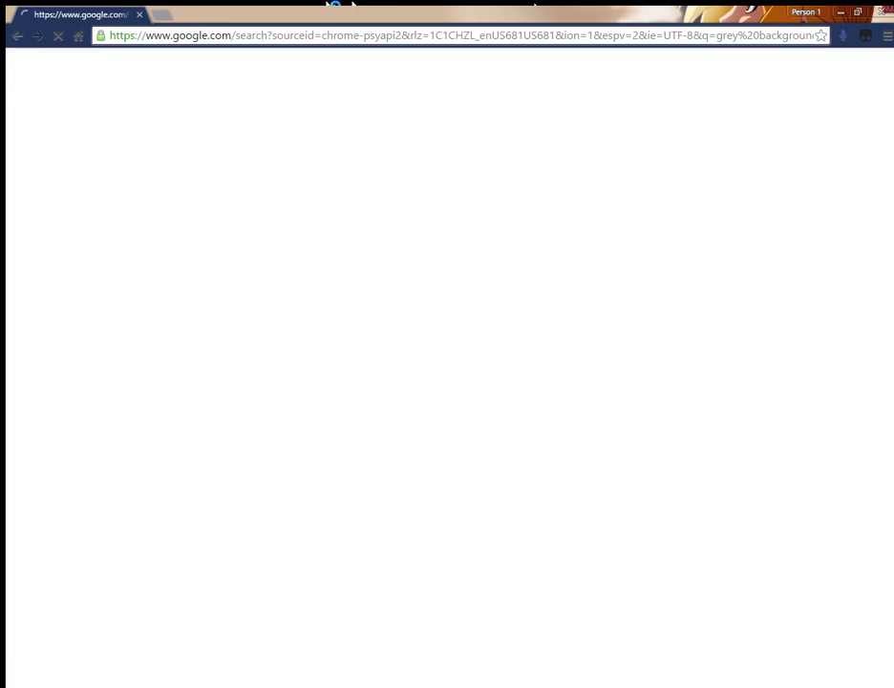
left_click(149, 109)
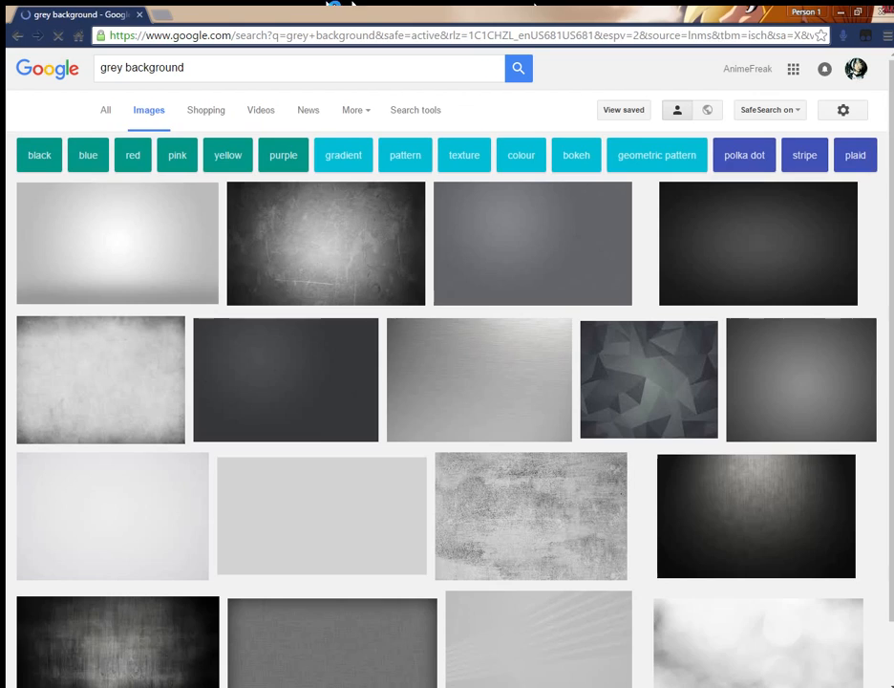
scroll(324, 209, "down", 1)
left_click(648, 310)
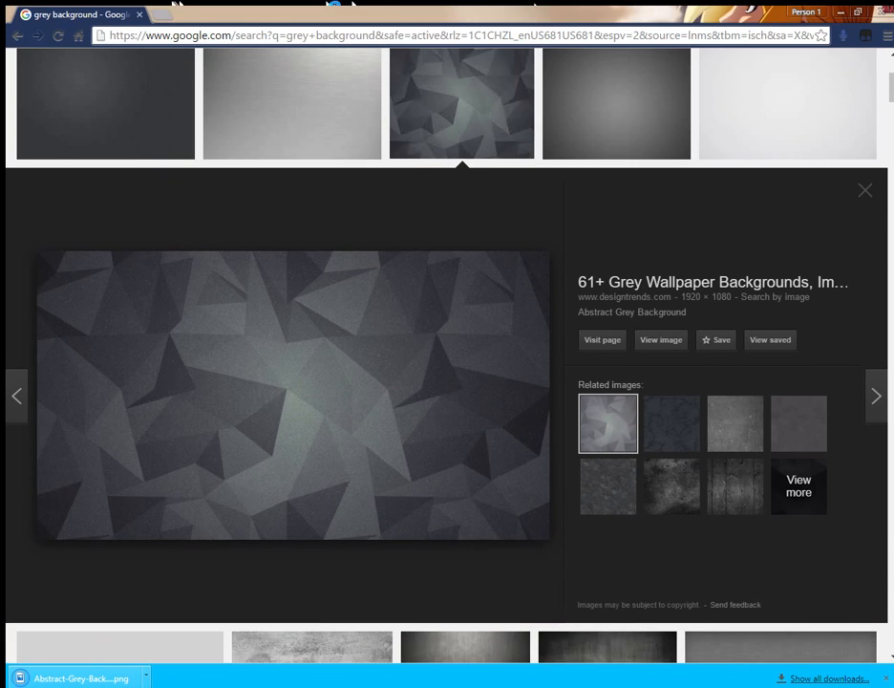
Open flamingtext.com in a new tab and choose the Fire logo design.
key("ctrl+t")
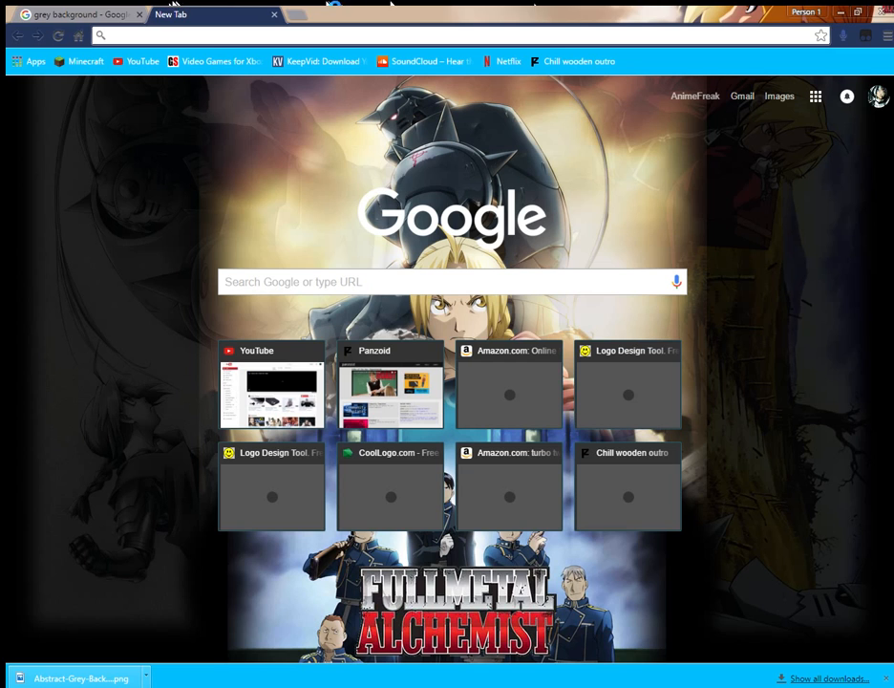
type("fla")
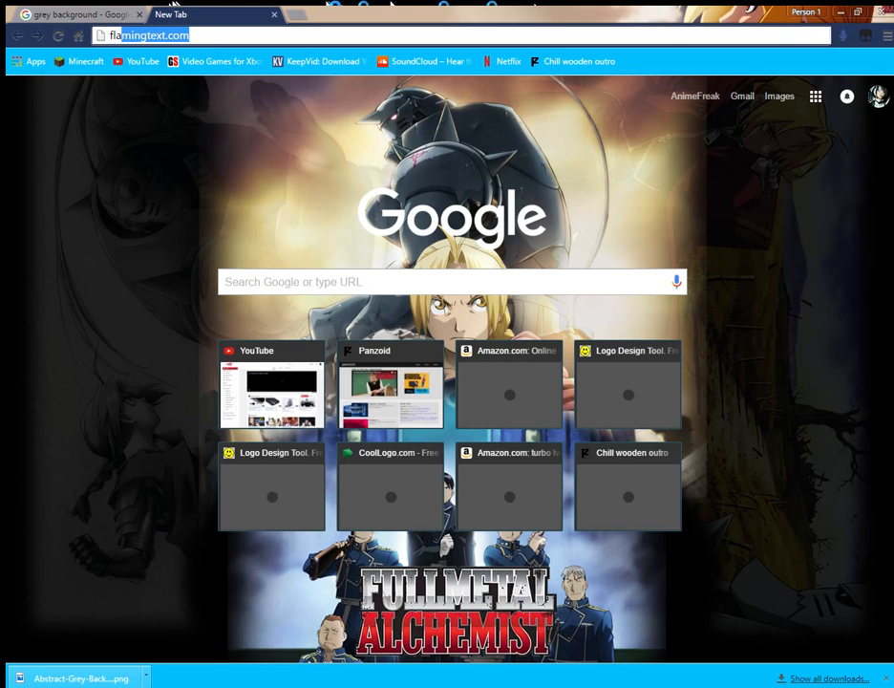
key("Return")
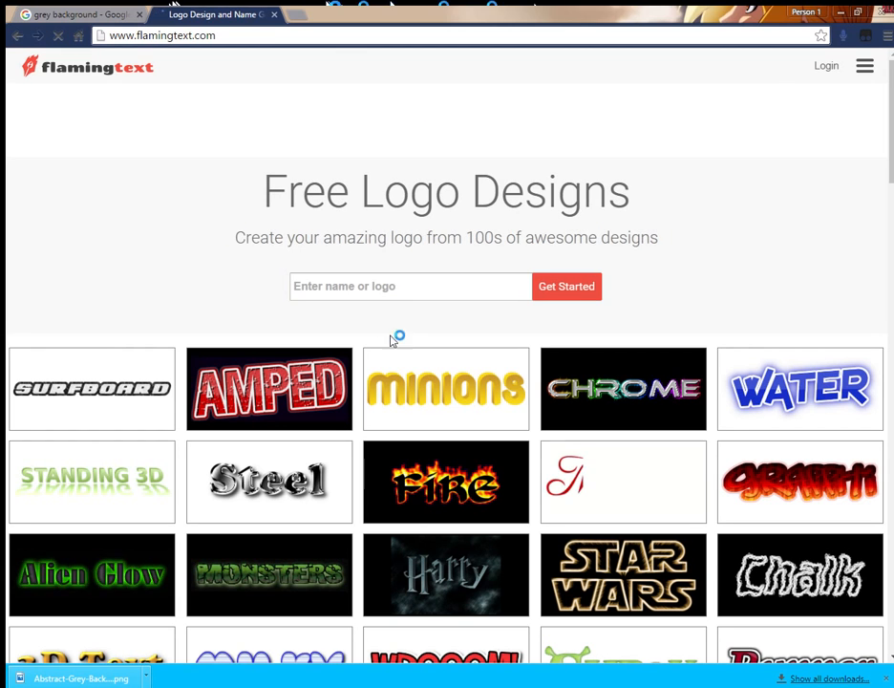
scroll(446, 391, "down", 1)
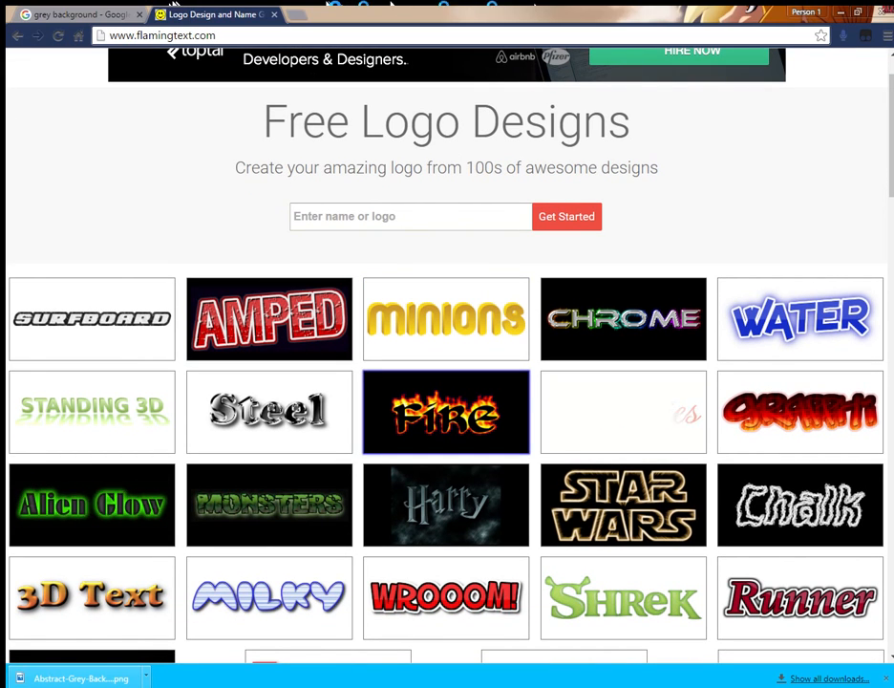
left_click(446, 411)
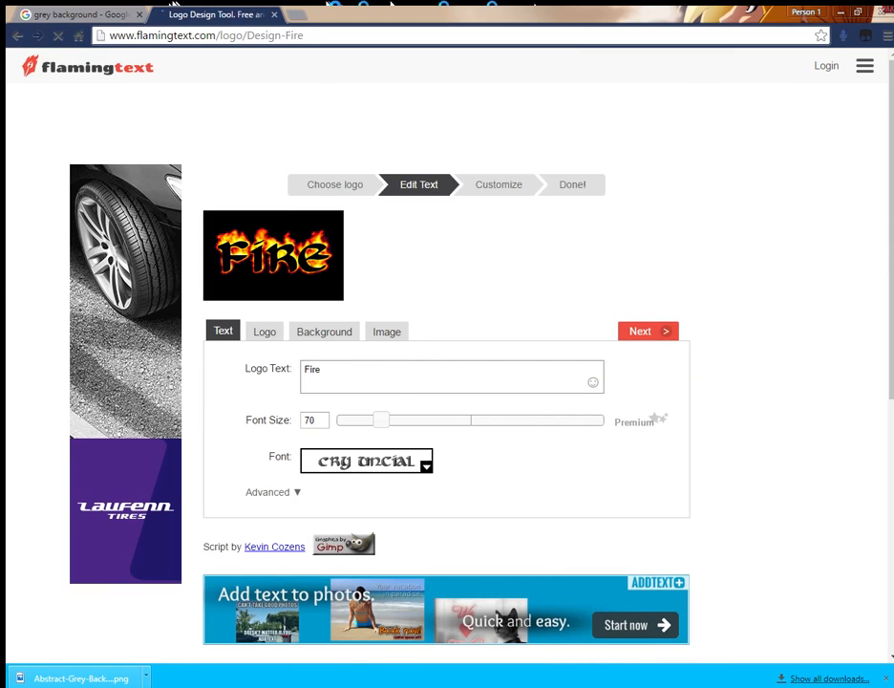
Change the logo text to "Fireye Jack".
type("ye")
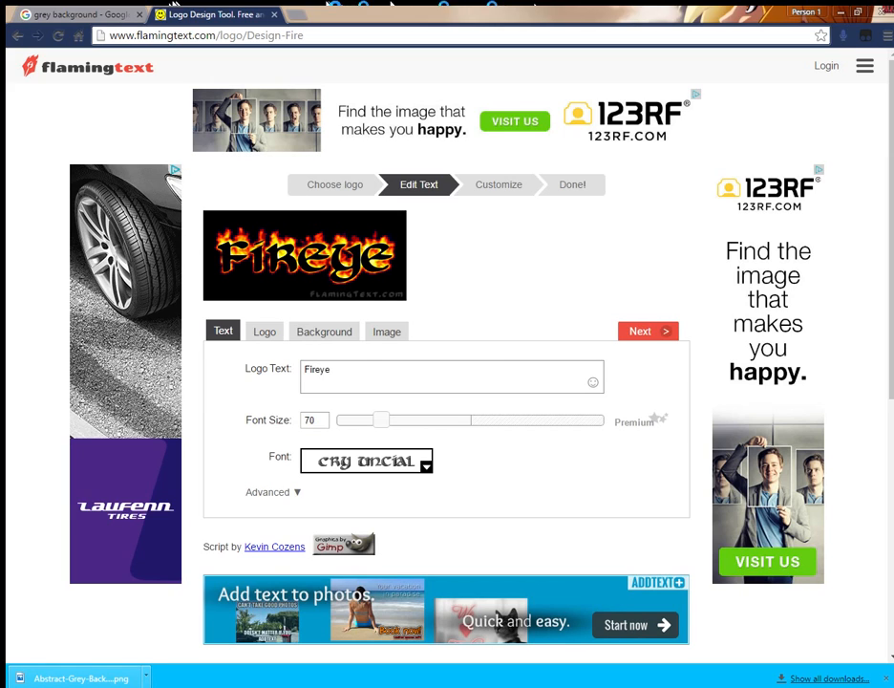
type(" Jack")
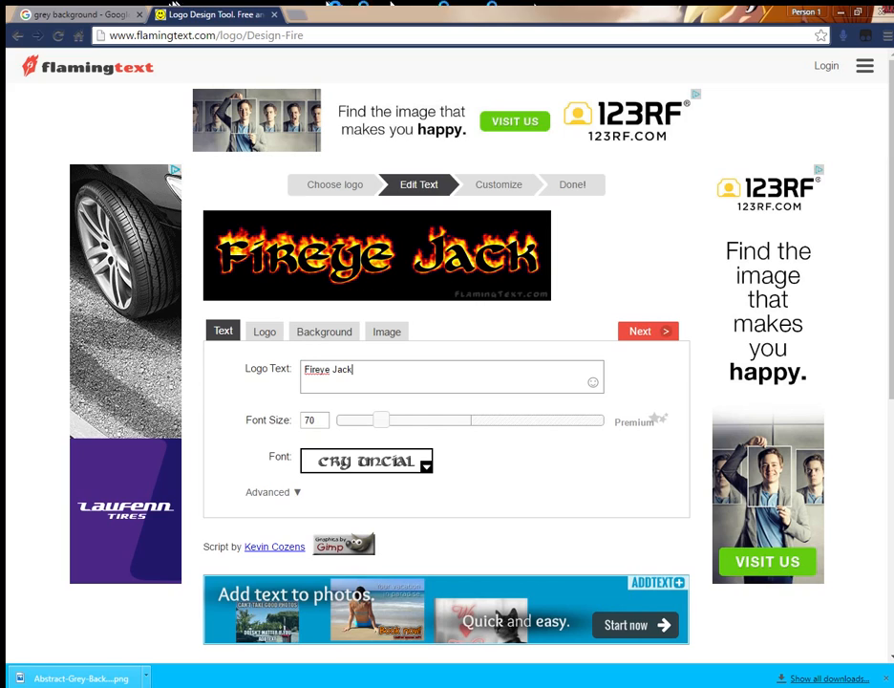
left_click(317, 420)
left_click(230, 308)
Make the logo background transparent and download the finished logo.
left_click(324, 331)
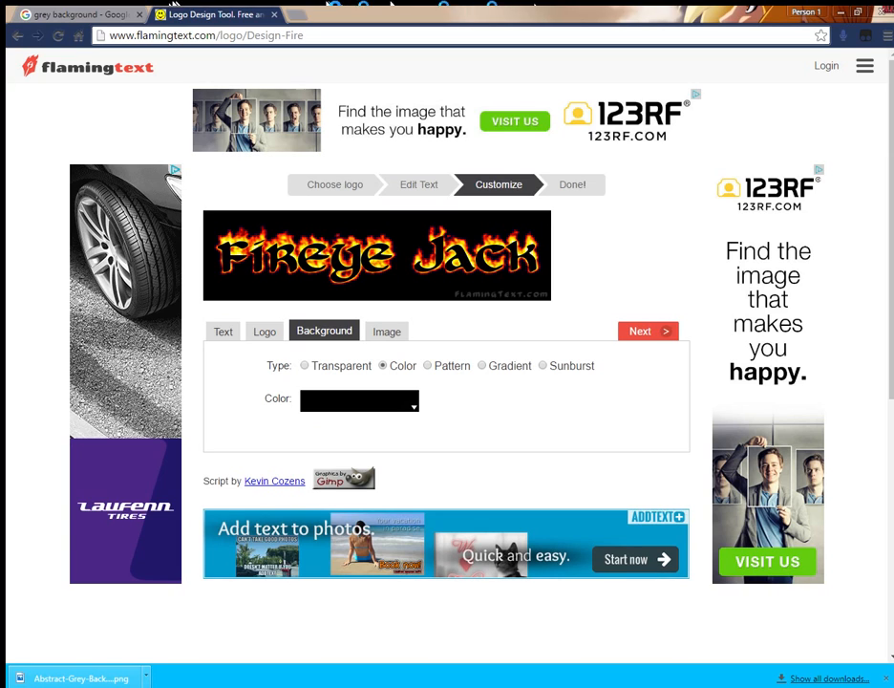
left_click(304, 365)
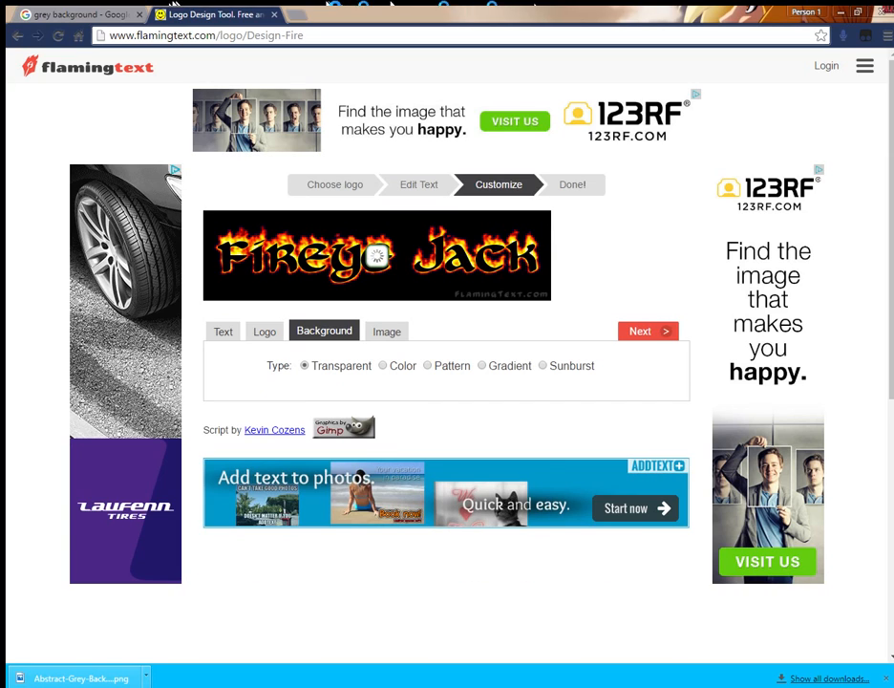
left_click(387, 331)
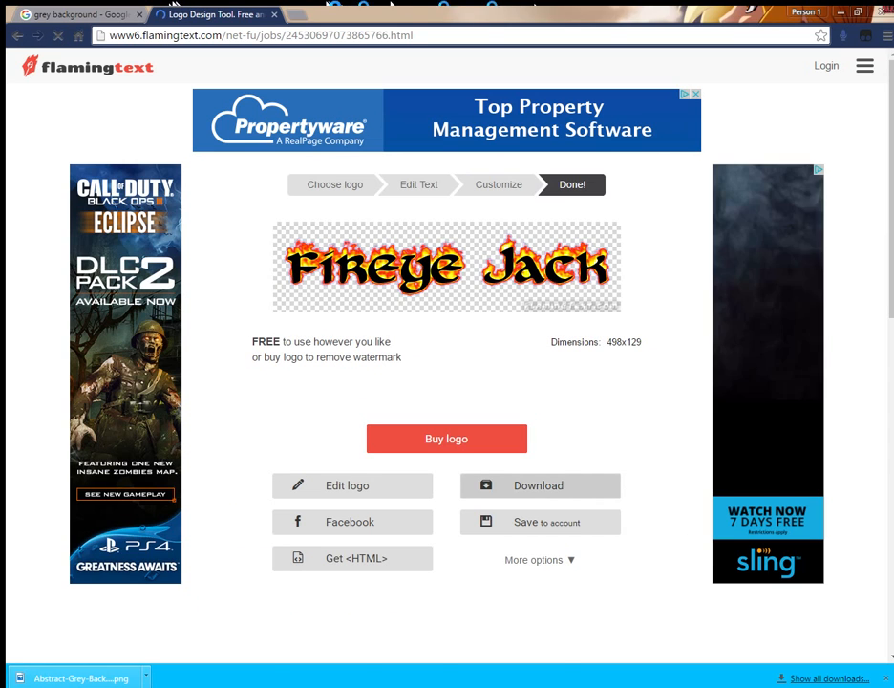
left_click(540, 485)
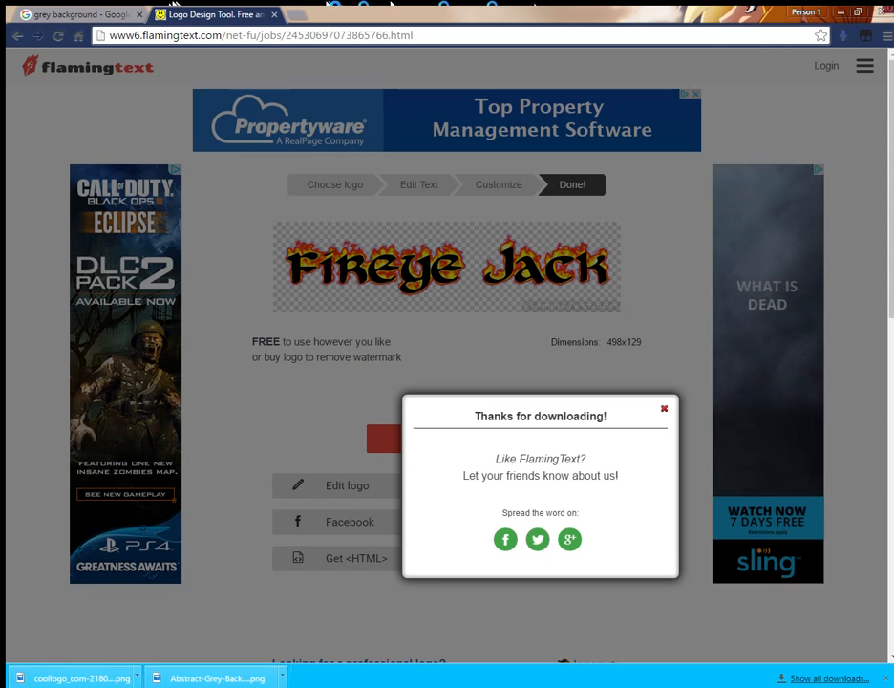
left_click(663, 408)
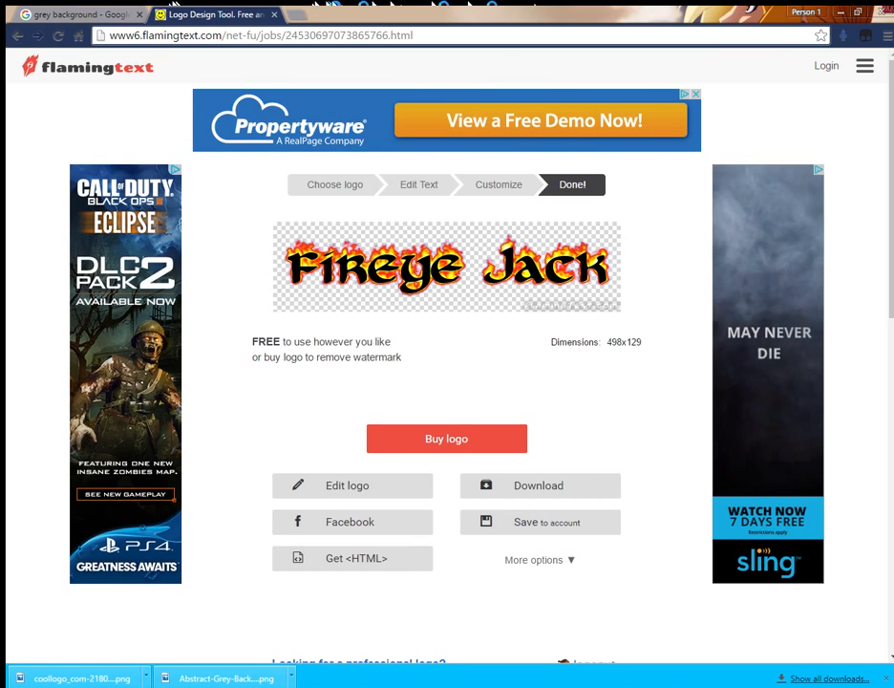
Search for "picmonkey" in a new tab and open the PicMonkey photo editor site.
key("ctrl+t")
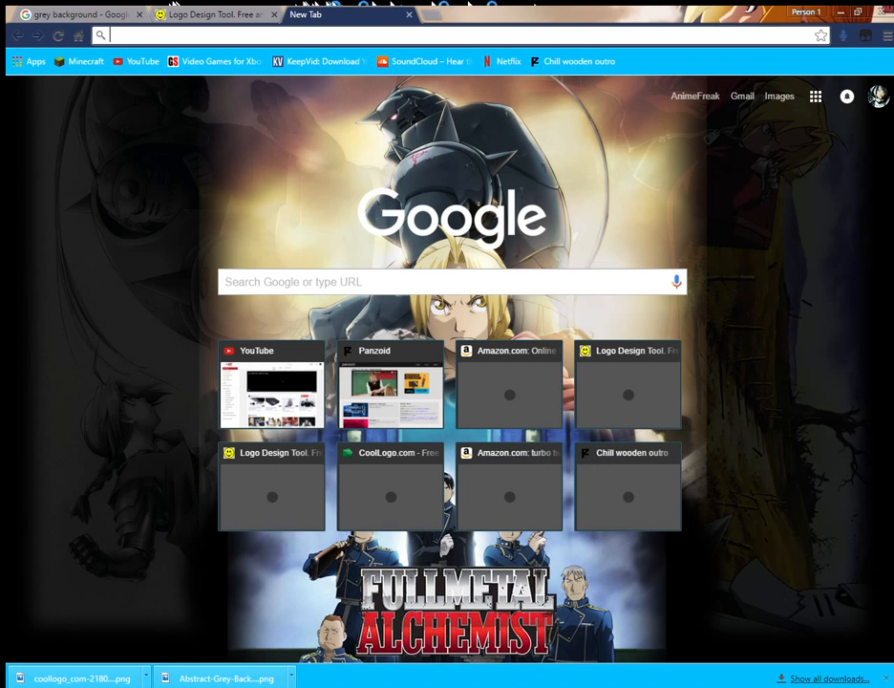
type("pi")
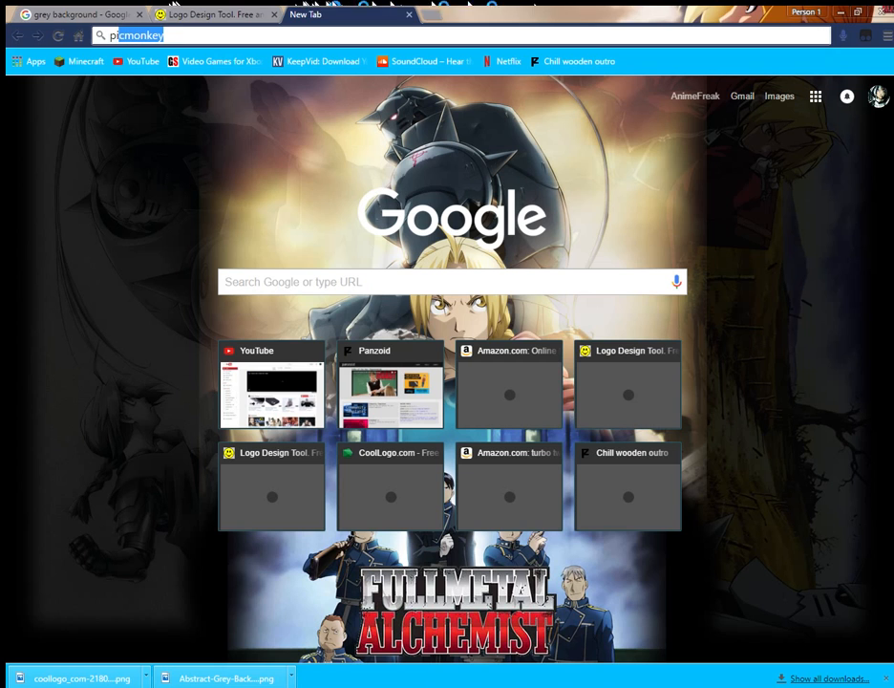
type("cmo")
key("Return")
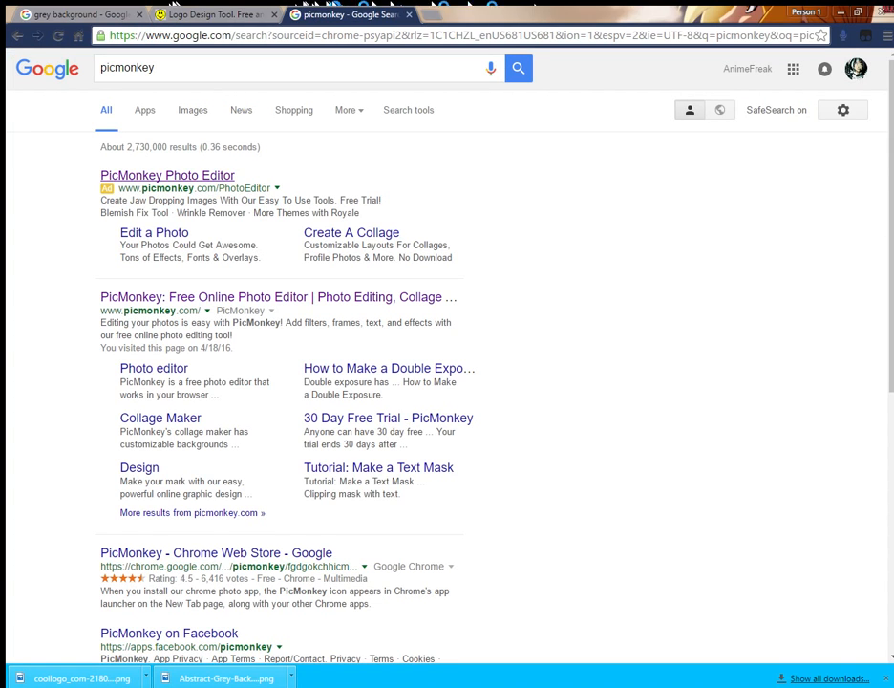
left_click(194, 176)
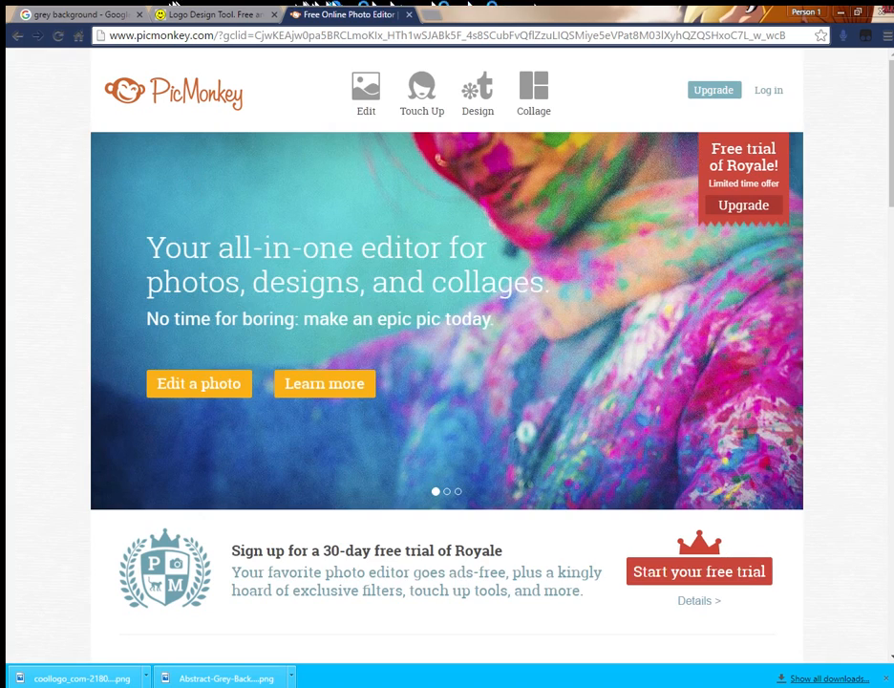
Start editing a photo and open the downloaded abstract grey background from the computer.
left_click(199, 384)
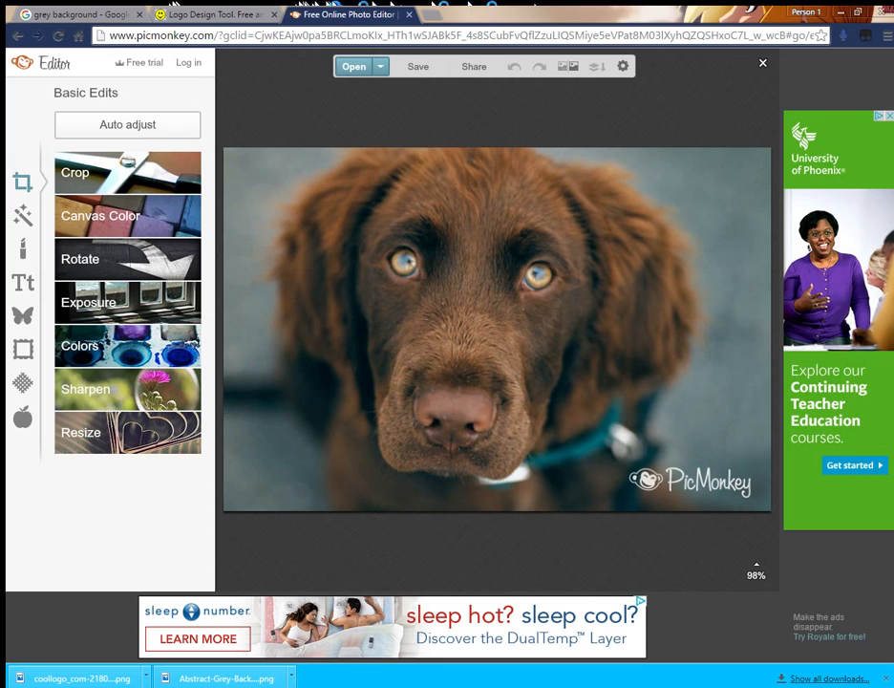
left_click(353, 66)
left_click(380, 86)
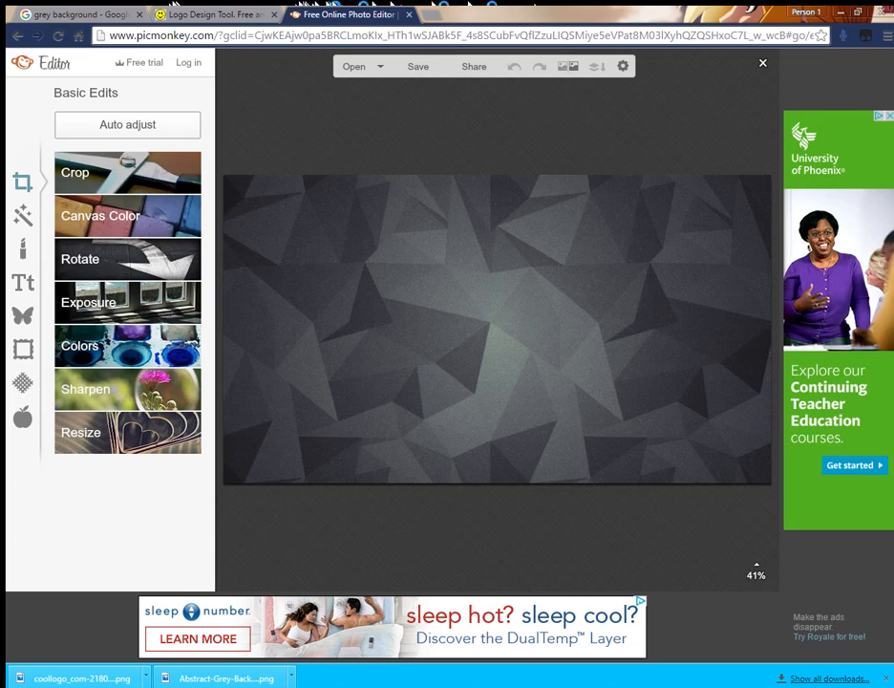
Crop the grey background using the 2560 x 1600 desktop proportions.
left_click(95, 172)
left_click(127, 202)
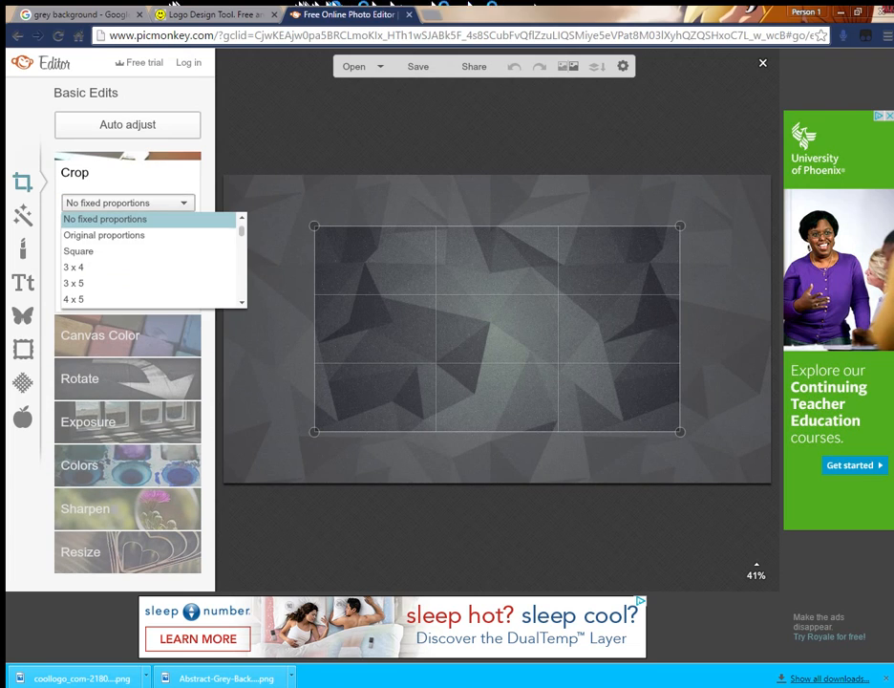
scroll(144, 250, "down", 8)
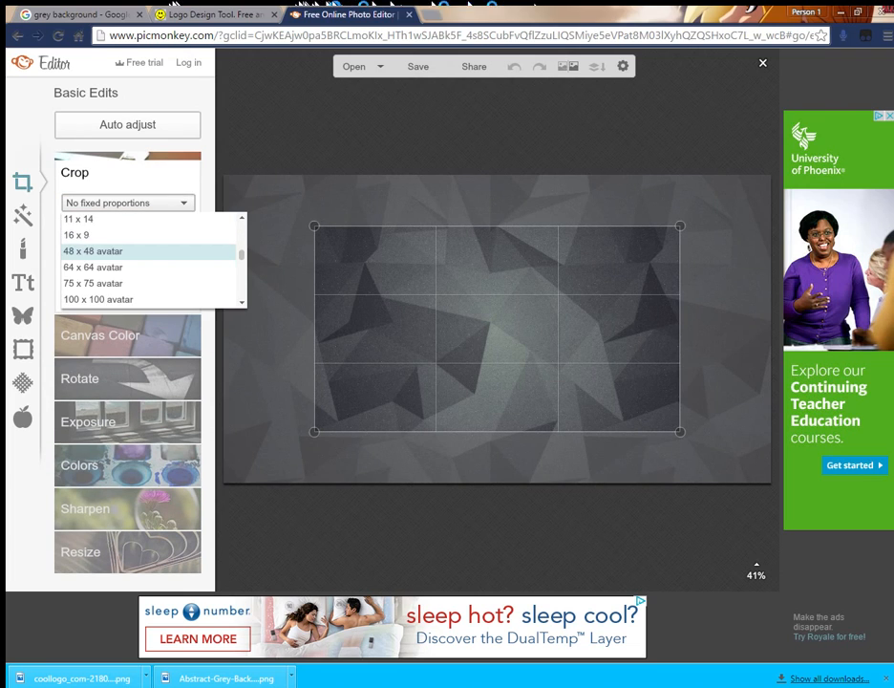
scroll(143, 250, "down", 6)
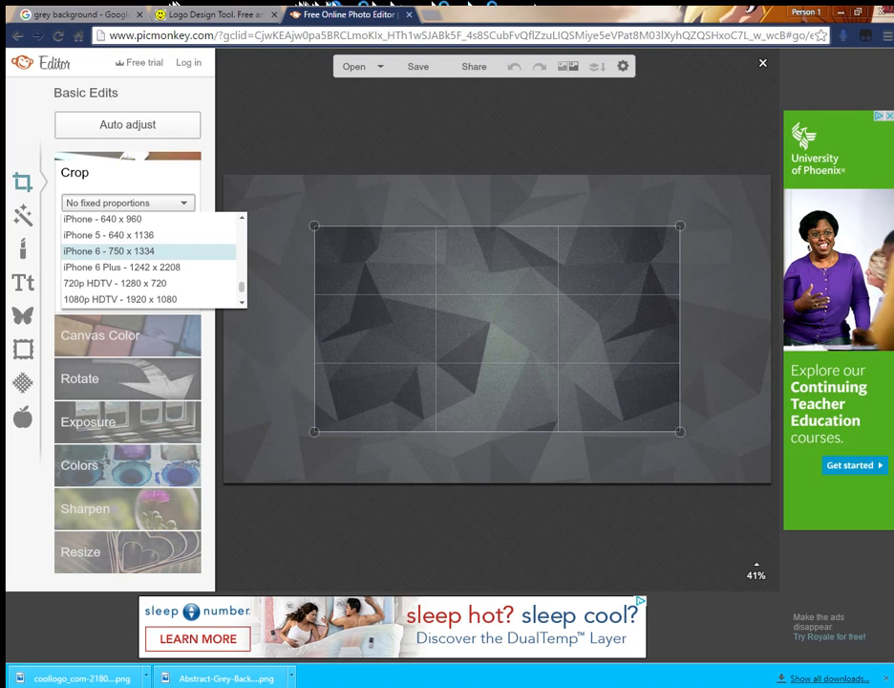
scroll(144, 250, "up", 3)
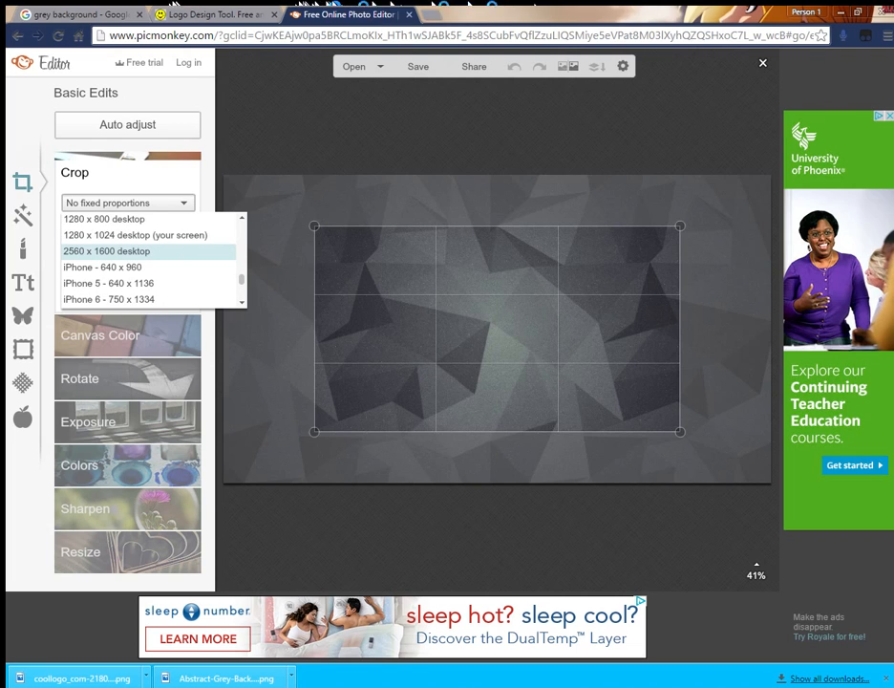
left_click(143, 250)
left_click(93, 296)
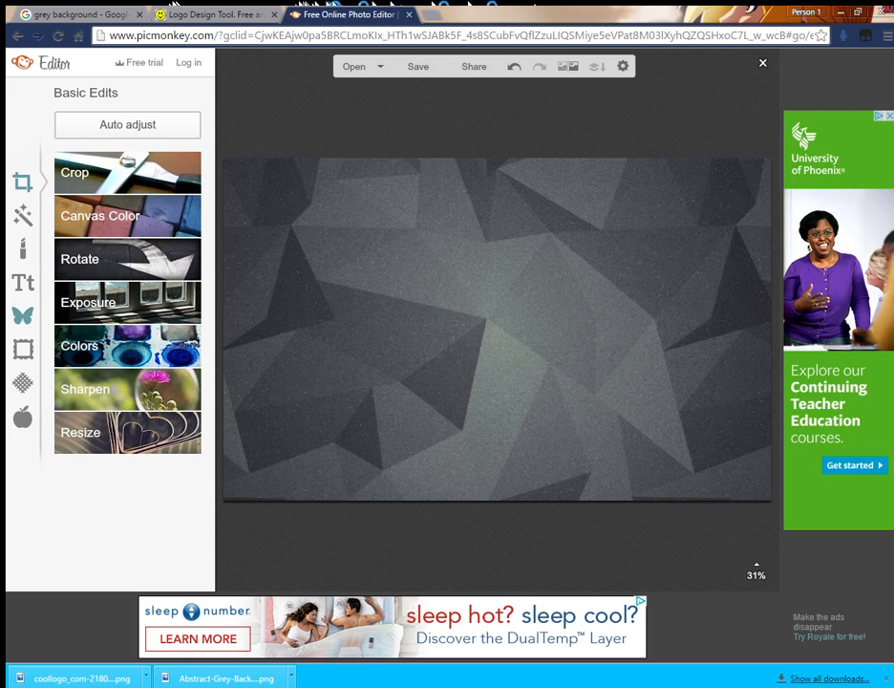
Add the downloaded "Fireye Jack" flame logo from the computer as a custom overlay on the background.
left_click(23, 315)
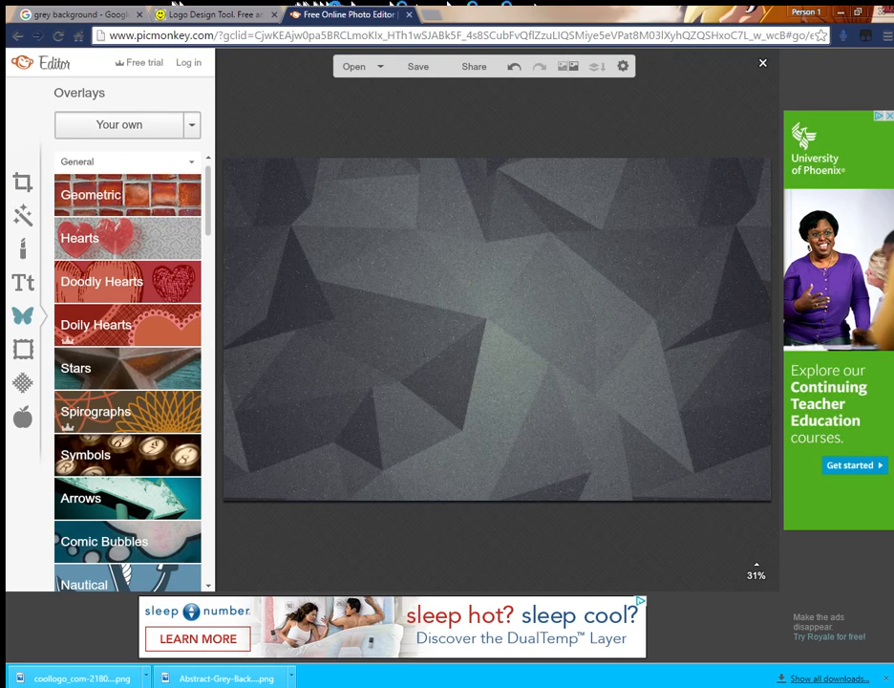
left_click(118, 124)
left_click(107, 149)
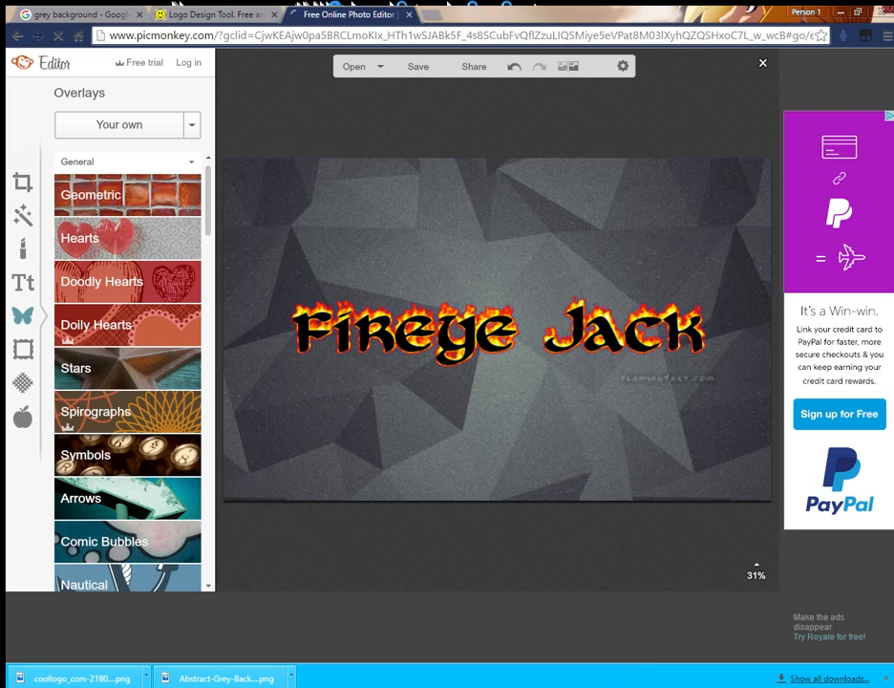
left_click(468, 375)
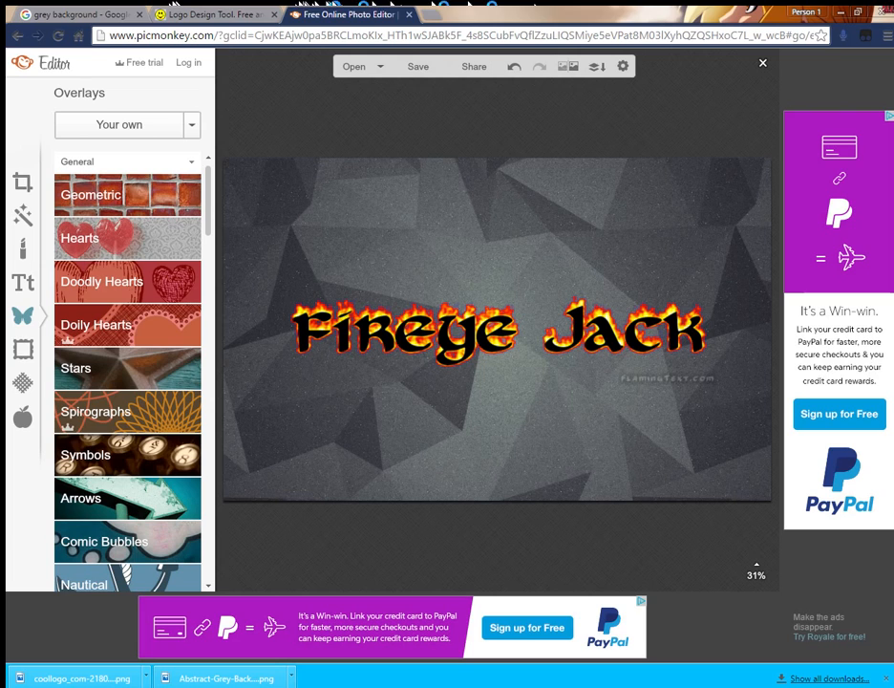
Move the flame logo overlay to the right so its last letter nears the image edge.
left_click(469, 333)
left_click_drag(468, 332, 544, 369)
left_click(553, 380)
left_click(545, 390)
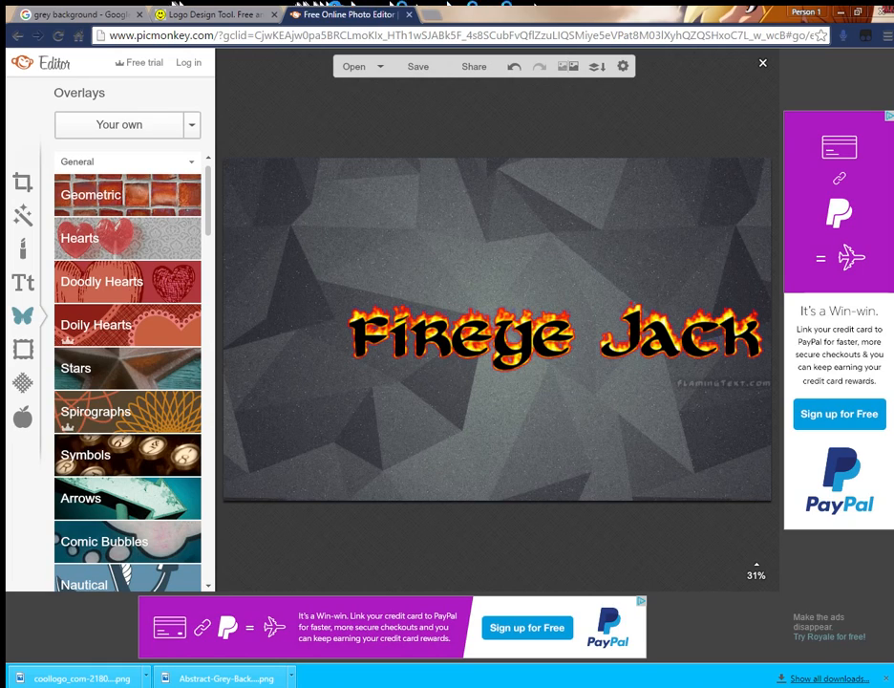
Nudge the flame logo overlay slightly to the left on the grey background and deselect it.
scroll(515, 420, "up", 3)
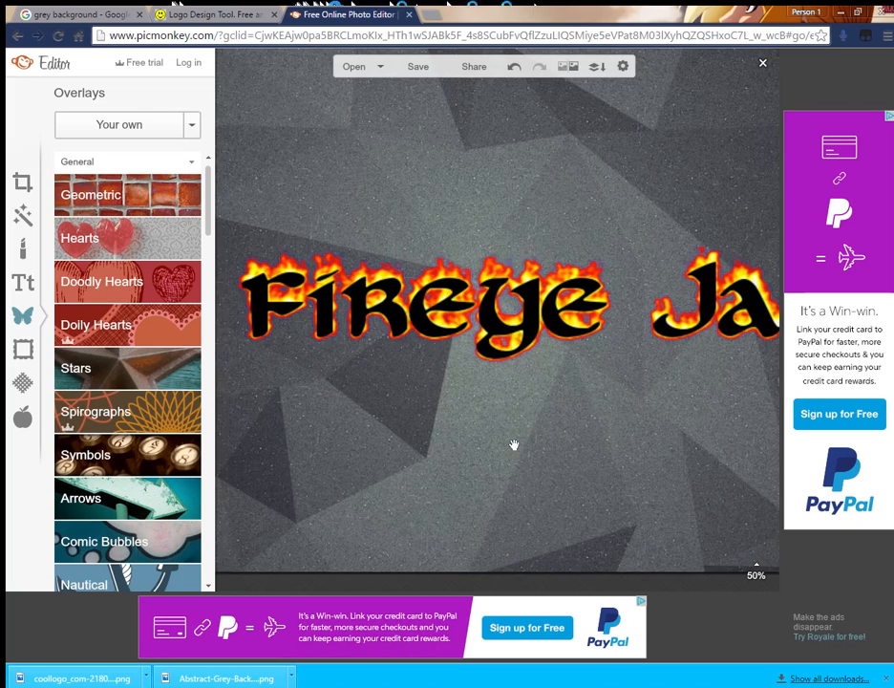
scroll(516, 416, "up", 2)
scroll(516, 416, "up", 4)
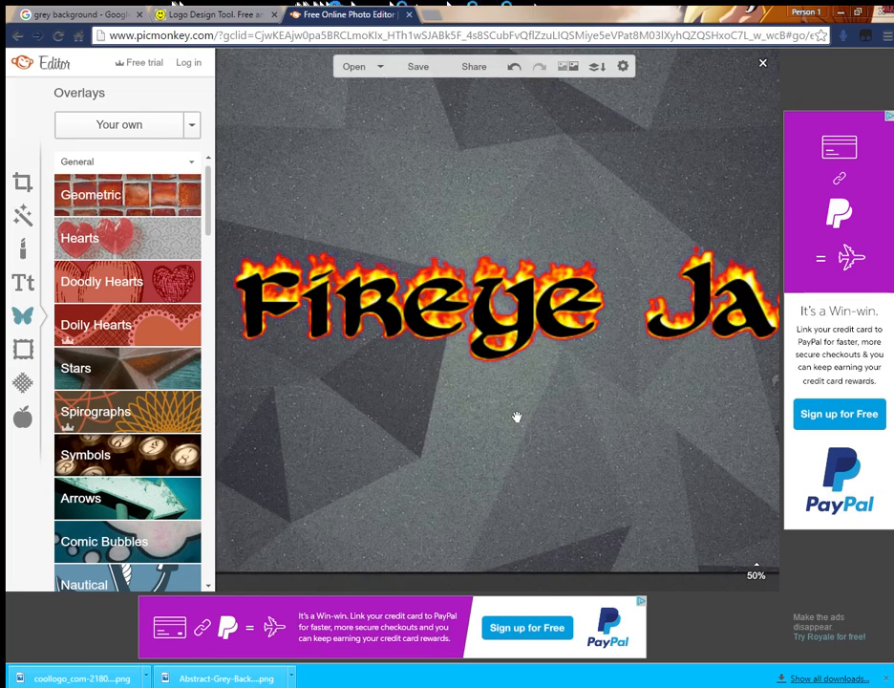
scroll(516, 417, "down", 1)
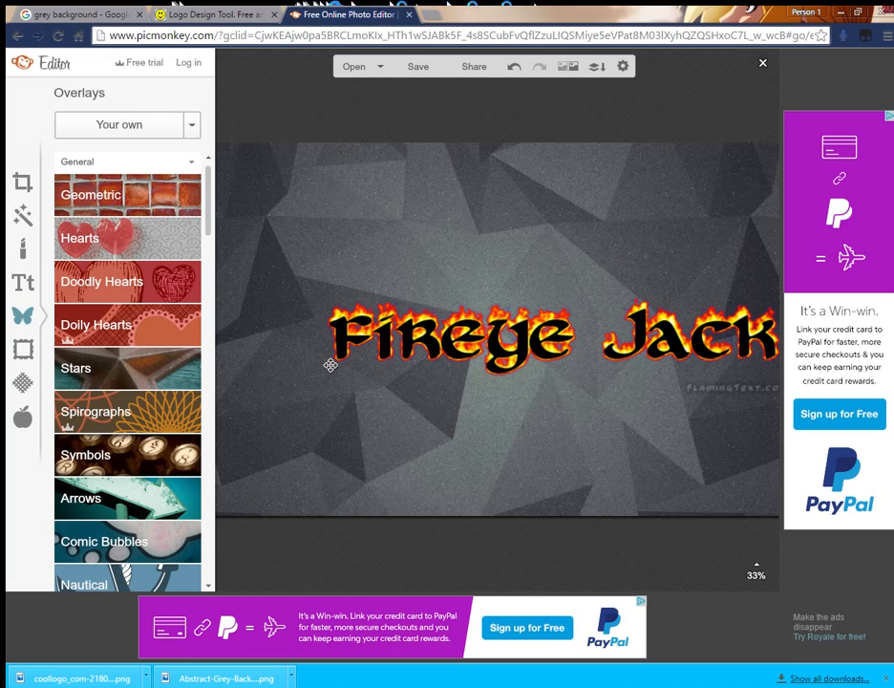
left_click(437, 336)
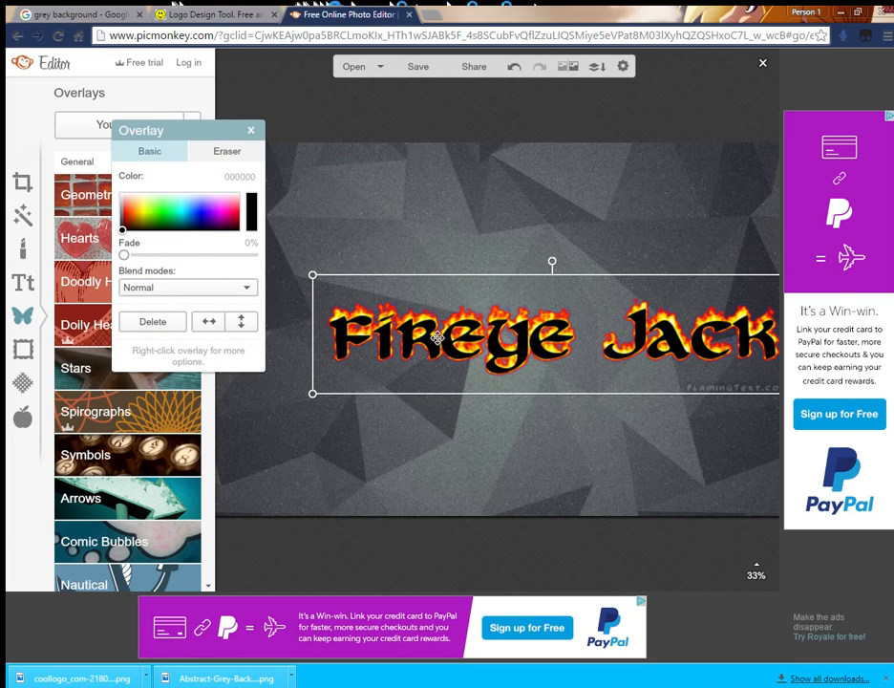
left_click_drag(436, 336, 433, 337)
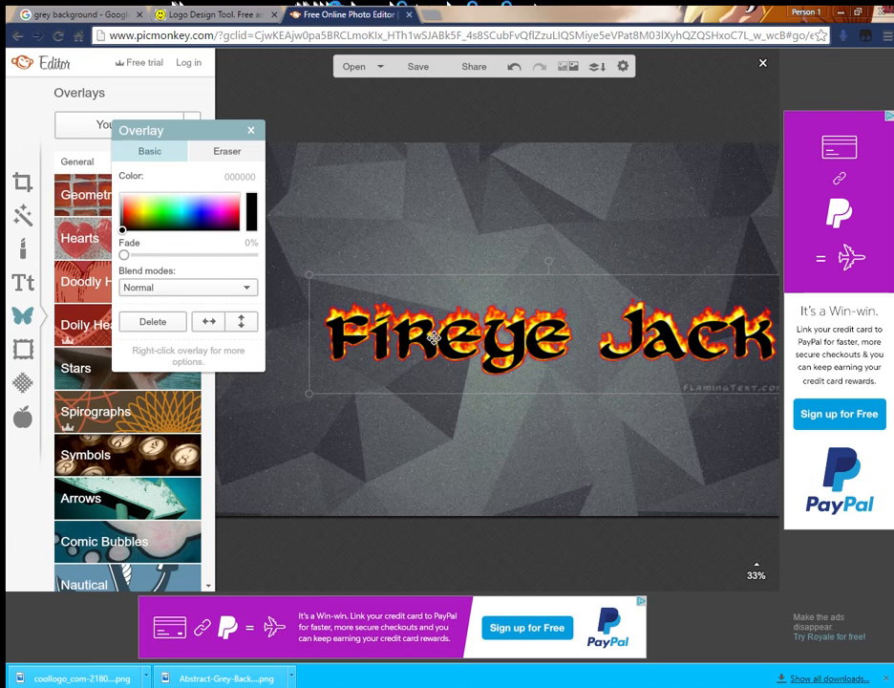
left_click(447, 195)
left_click(517, 368)
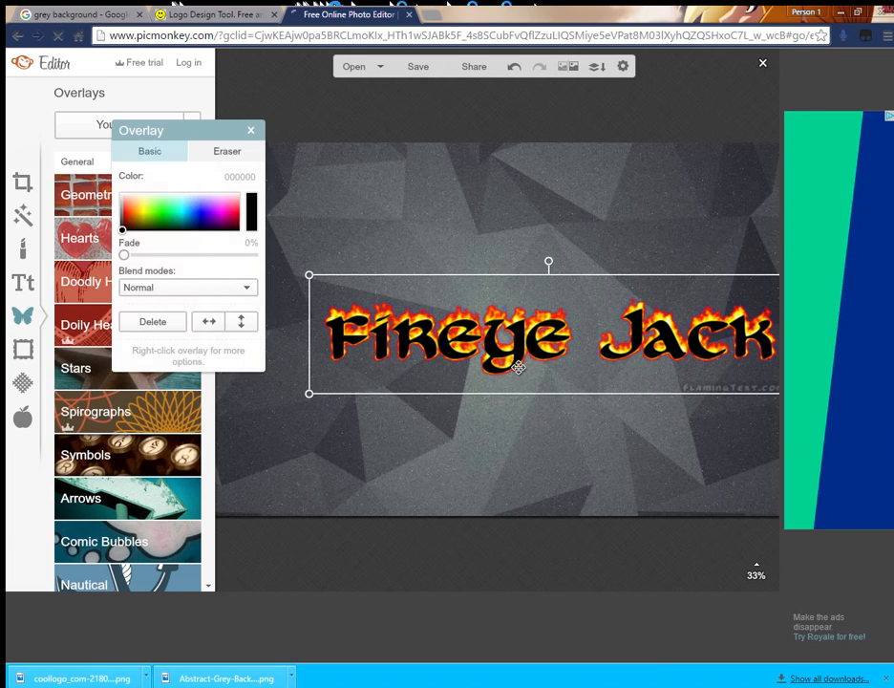
left_click_drag(518, 367, 512, 369)
left_click(468, 229)
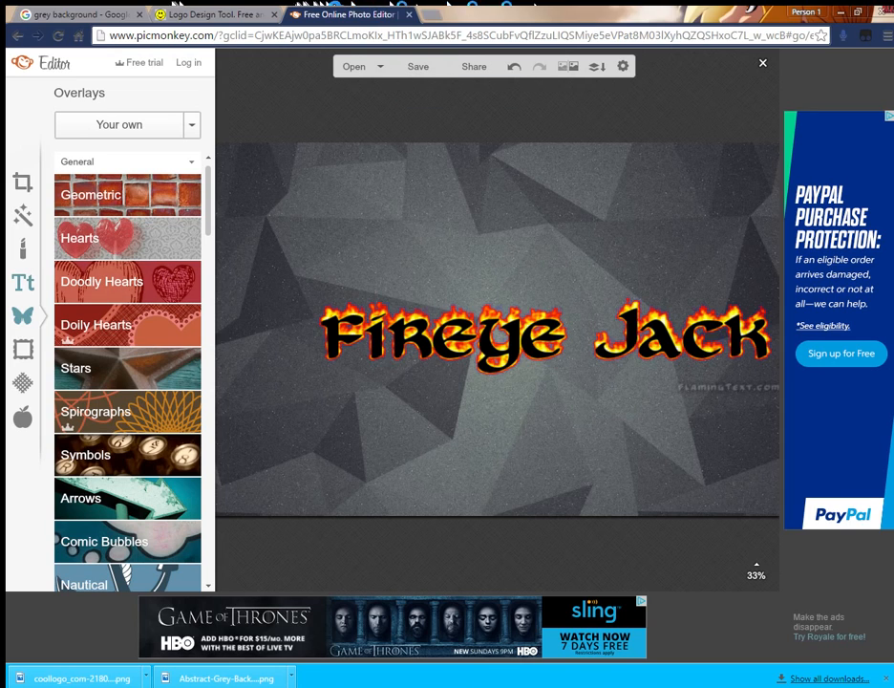
Add a text box in the EDO font above the flame logo and enter "THTRHTH".
left_click(23, 283)
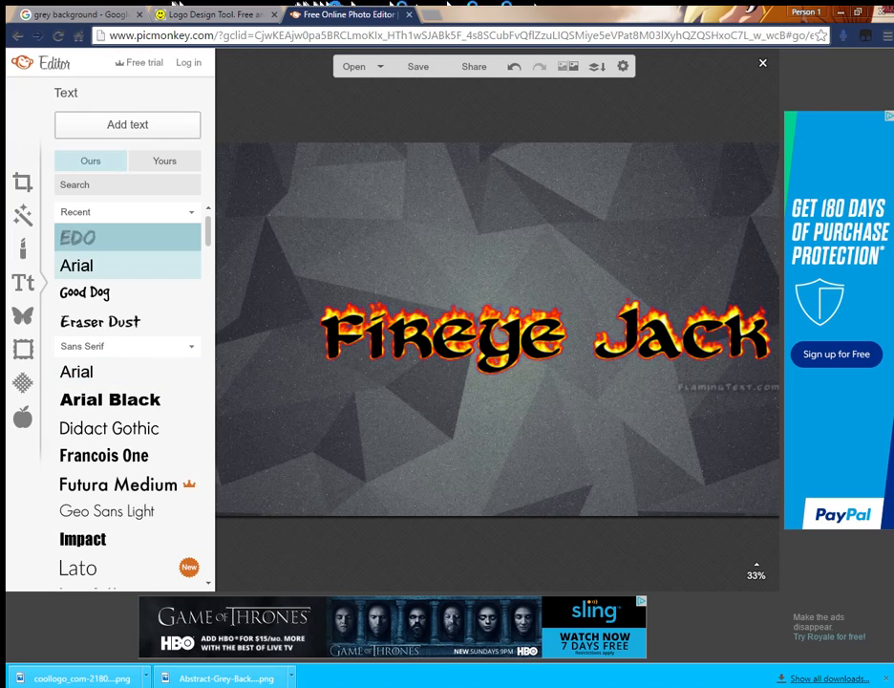
left_click(128, 125)
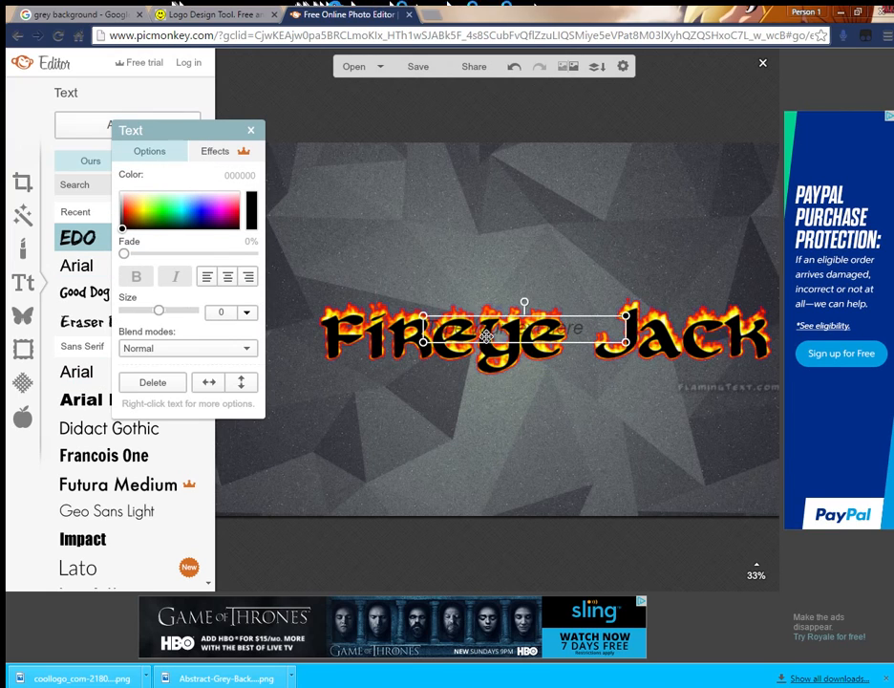
left_click_drag(541, 338, 479, 272)
left_click(479, 264)
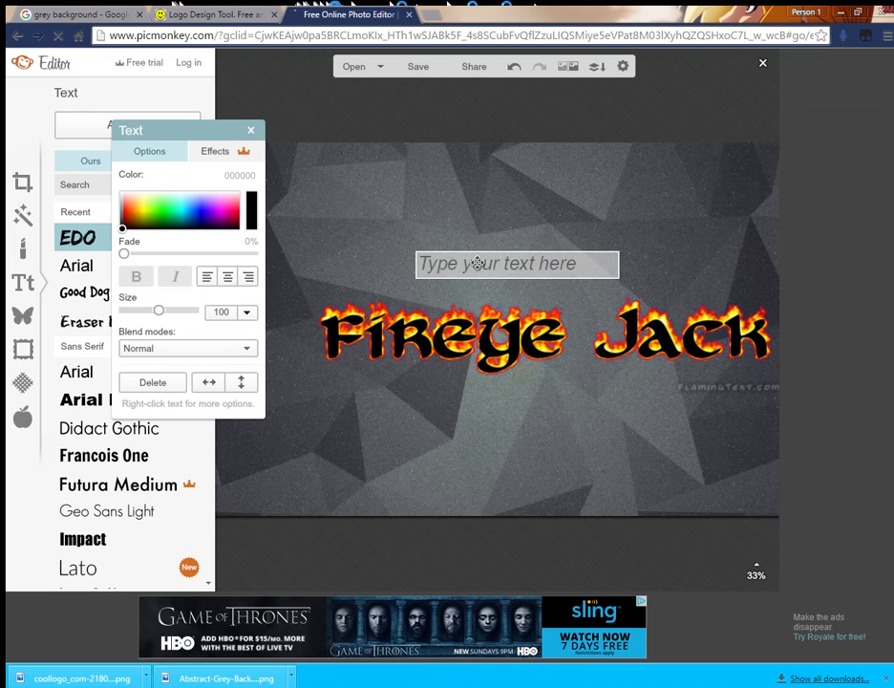
type("THTRHTH")
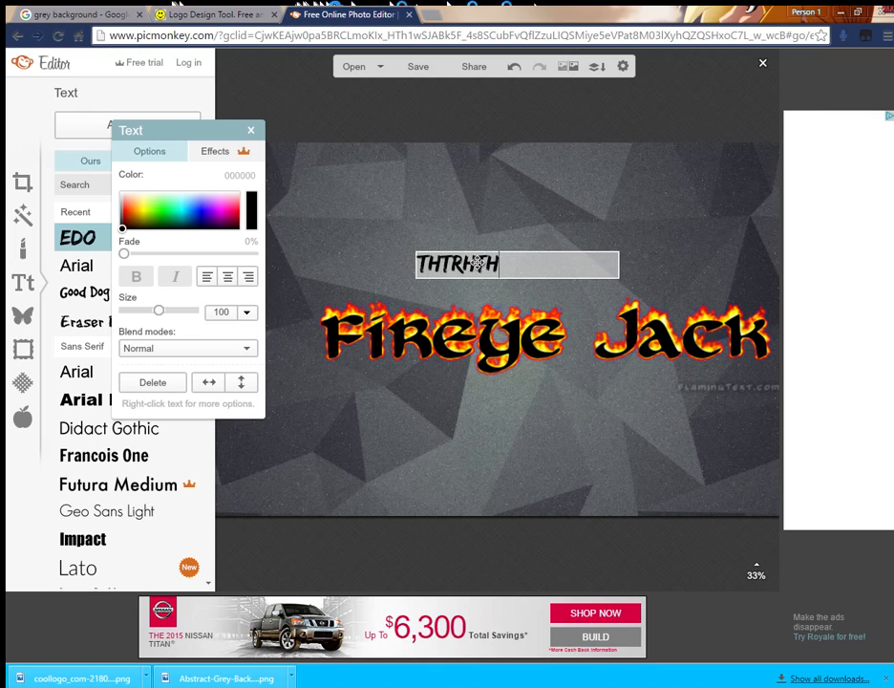
Recolor the "THTRHTH" text dark blue (130056), then delete the text box.
left_click(498, 250)
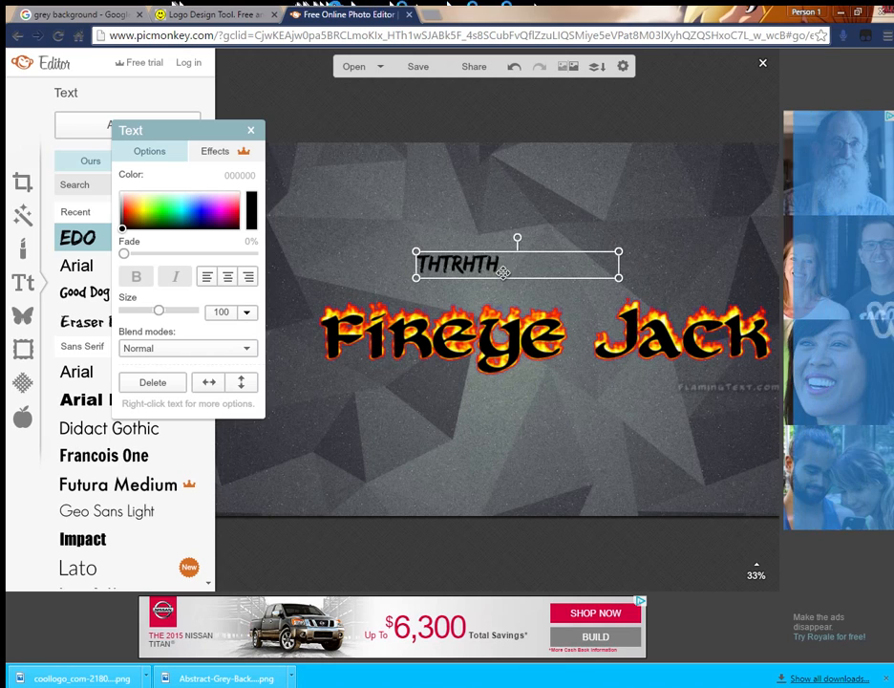
left_click(497, 256)
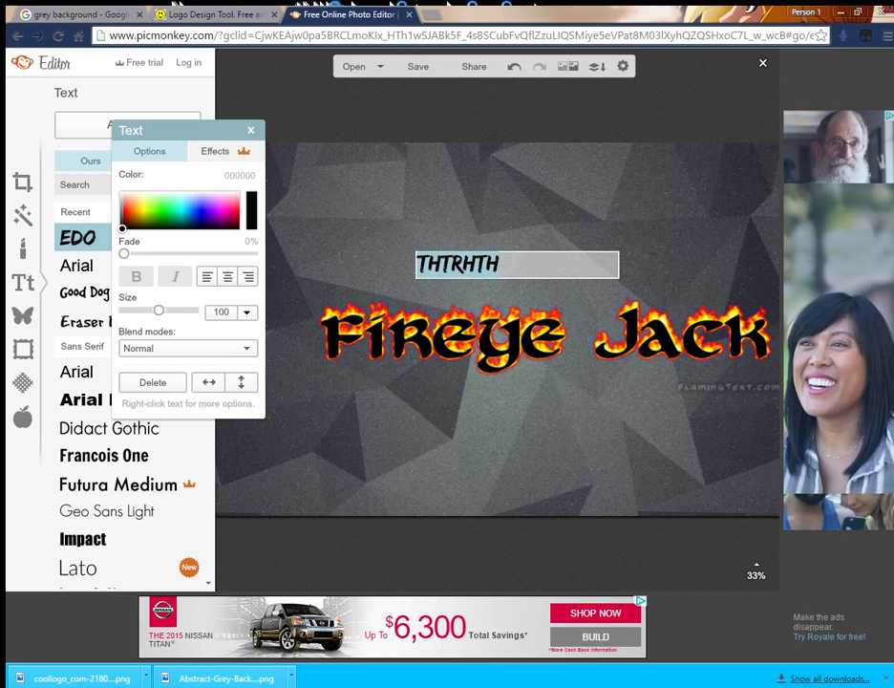
left_click(205, 222)
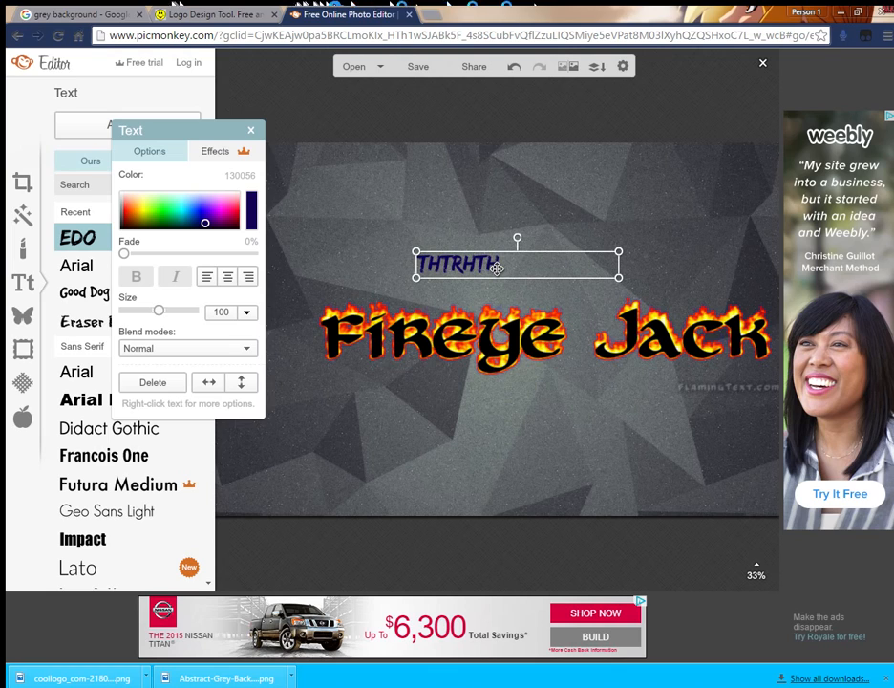
key("Delete")
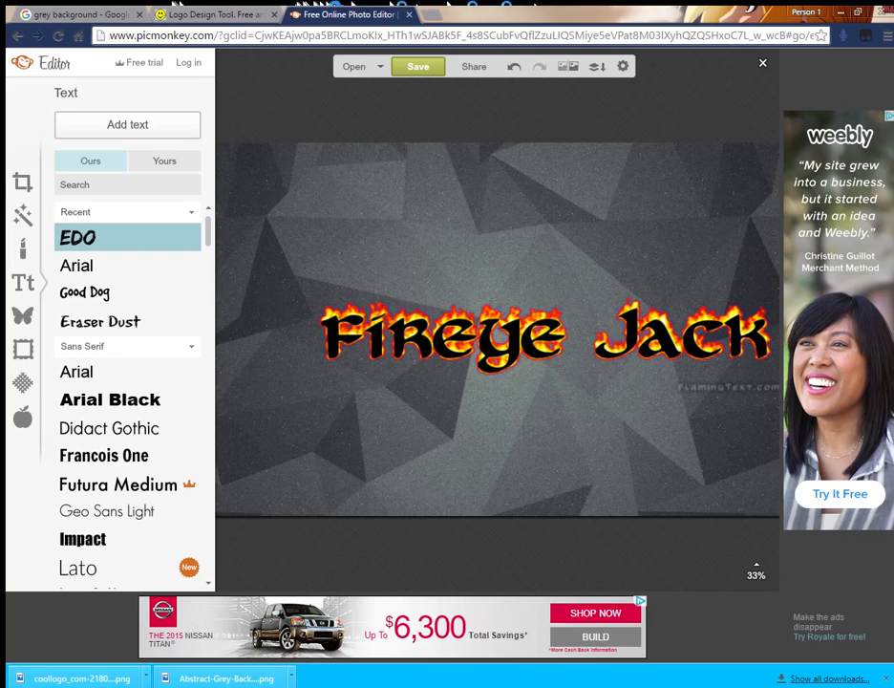
Save the 2560 x 1600 banner to the computer as a .jpg in Pierce quality.
left_click(417, 66)
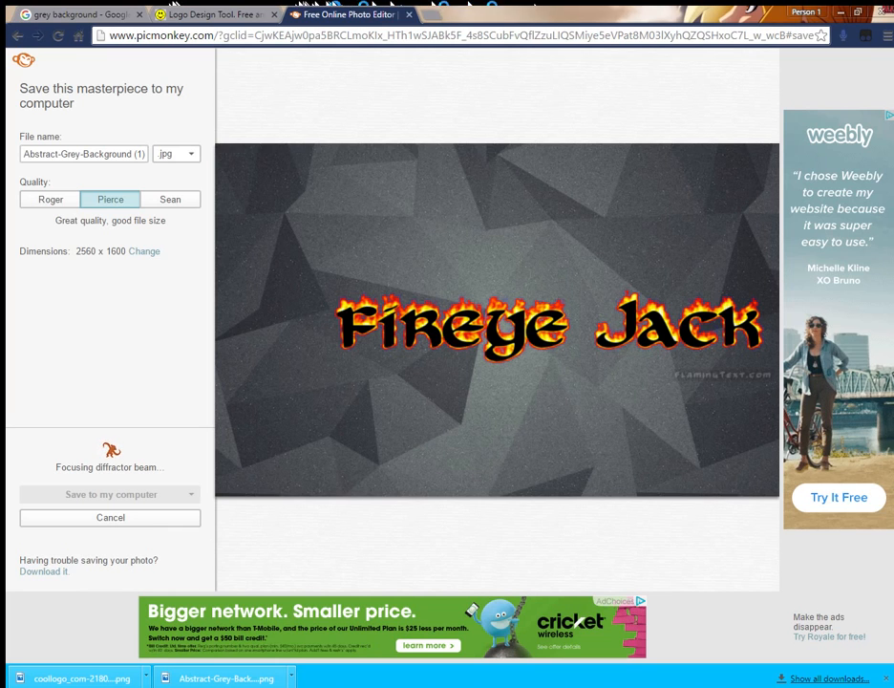
Switch to the Google search page, go to YouTube from there and open the account's own channel page.
left_click(81, 15)
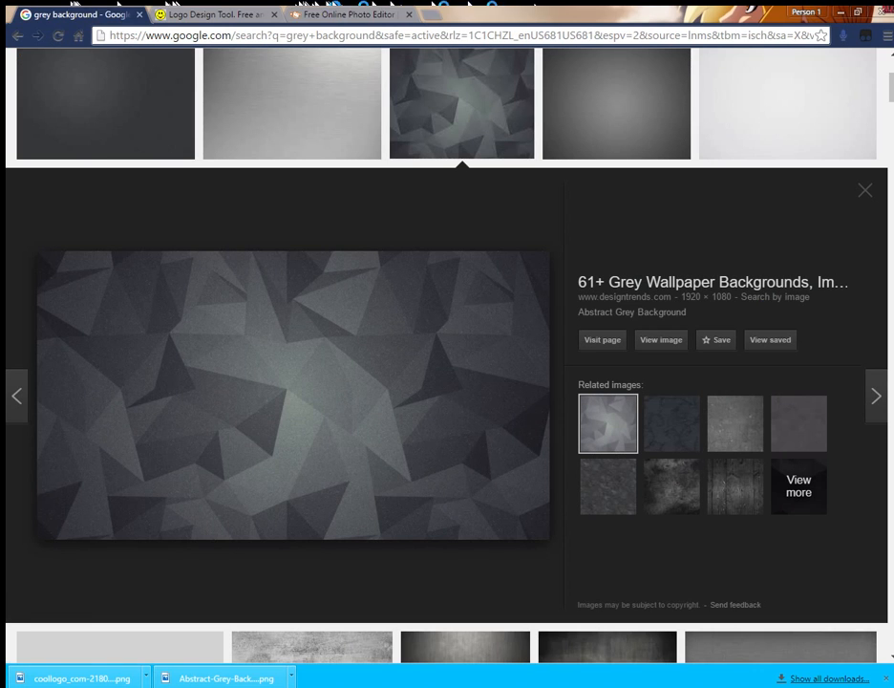
scroll(447, 354, "up", 3)
left_click(106, 110)
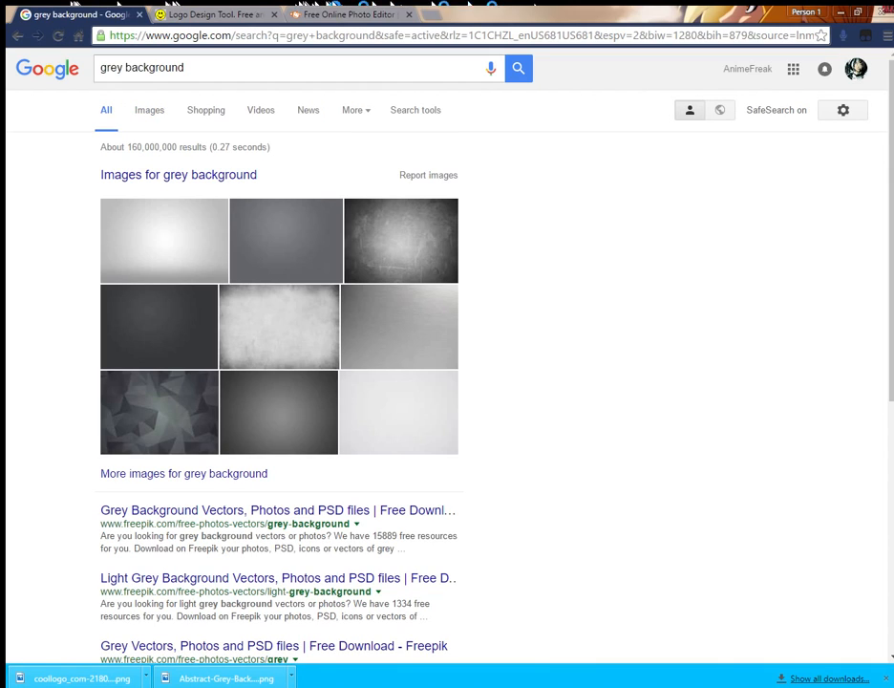
key("ctrl+l")
type("Y")
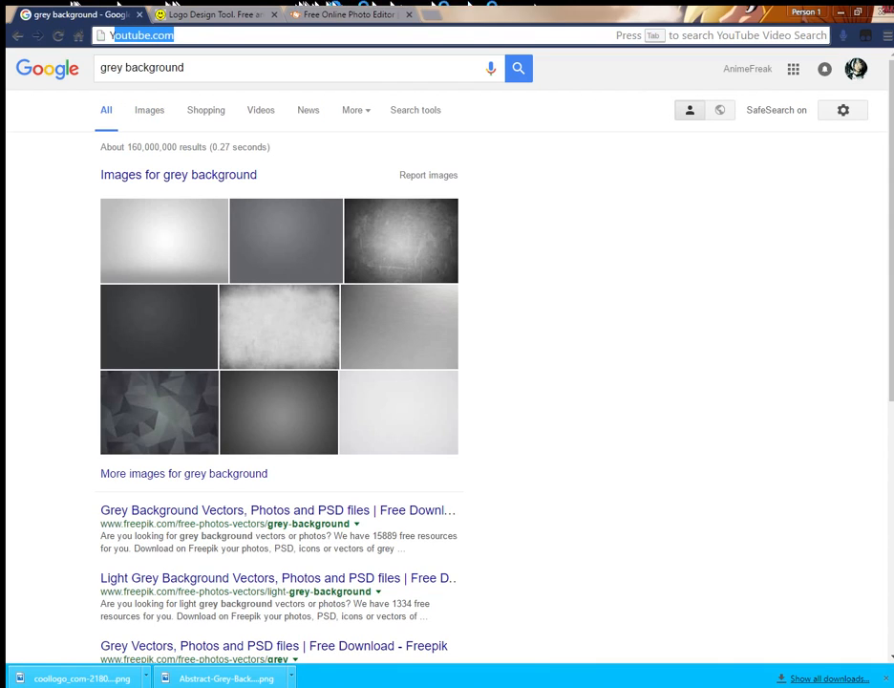
key("Return")
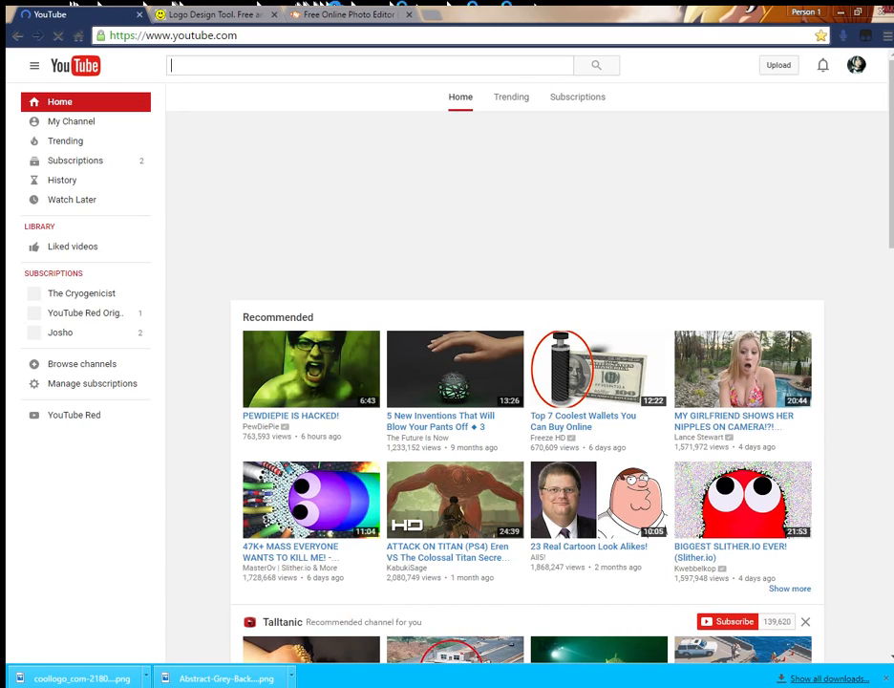
left_click(71, 122)
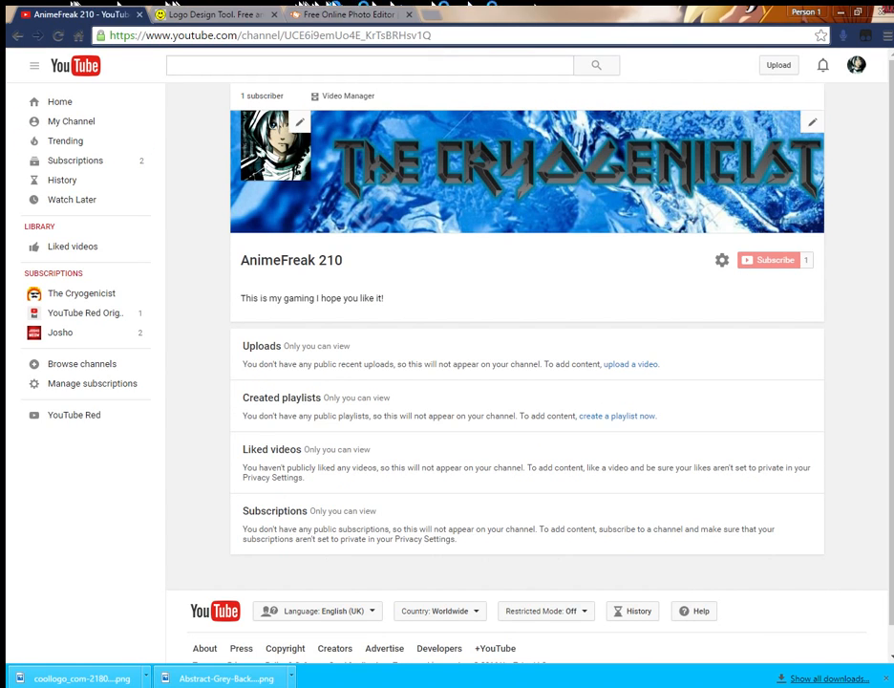
Replace the channel art with the saved "Fireye Jack" banner from the computer.
left_click(811, 122)
left_click(773, 148)
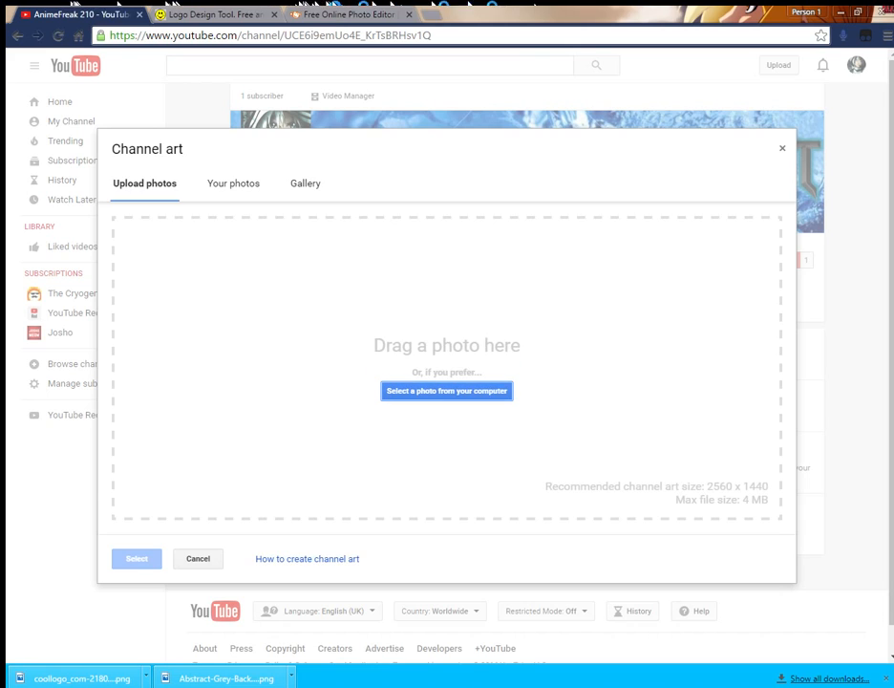
left_click(447, 390)
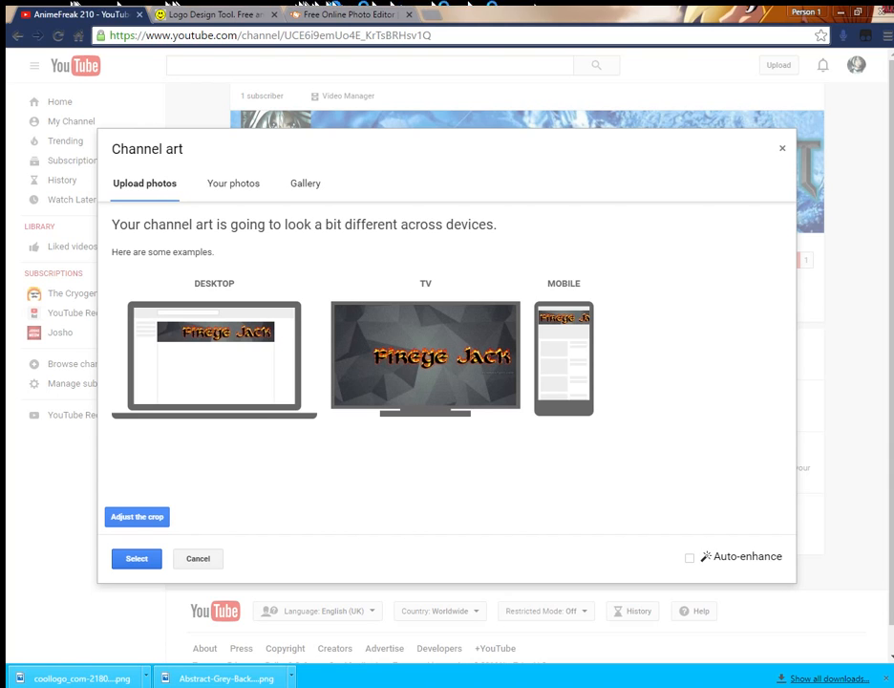
left_click(137, 558)
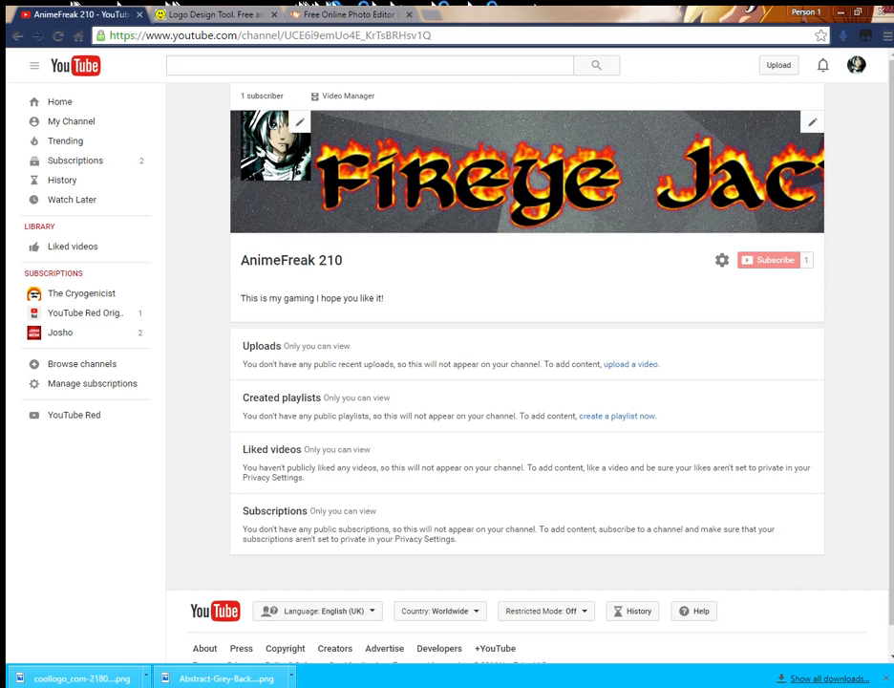
Return to PicMonkey and move the flame logo overlay further left, away from the image edge.
left_click(348, 15)
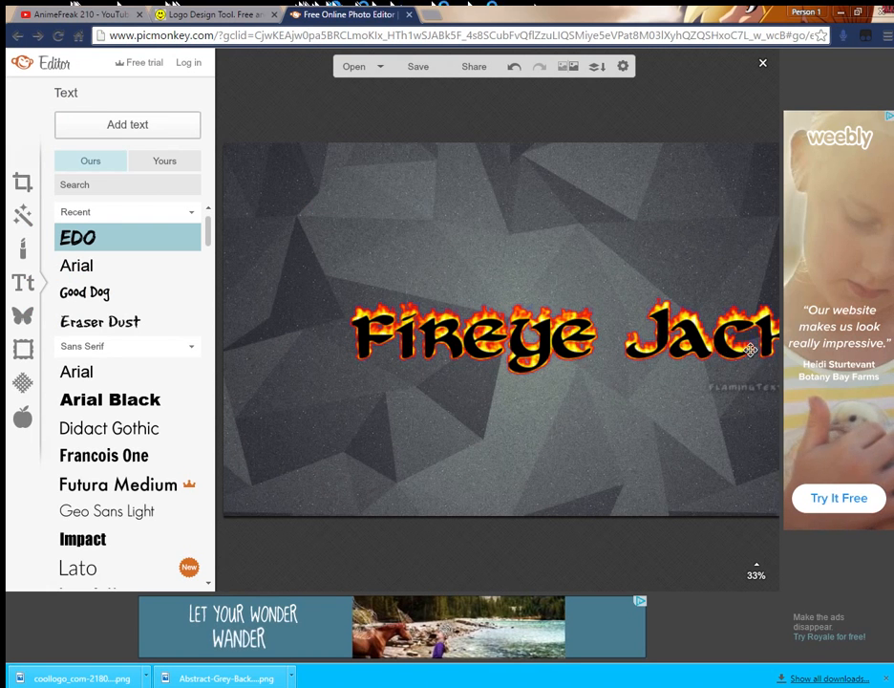
left_click(705, 332)
left_click_drag(705, 332, 682, 333)
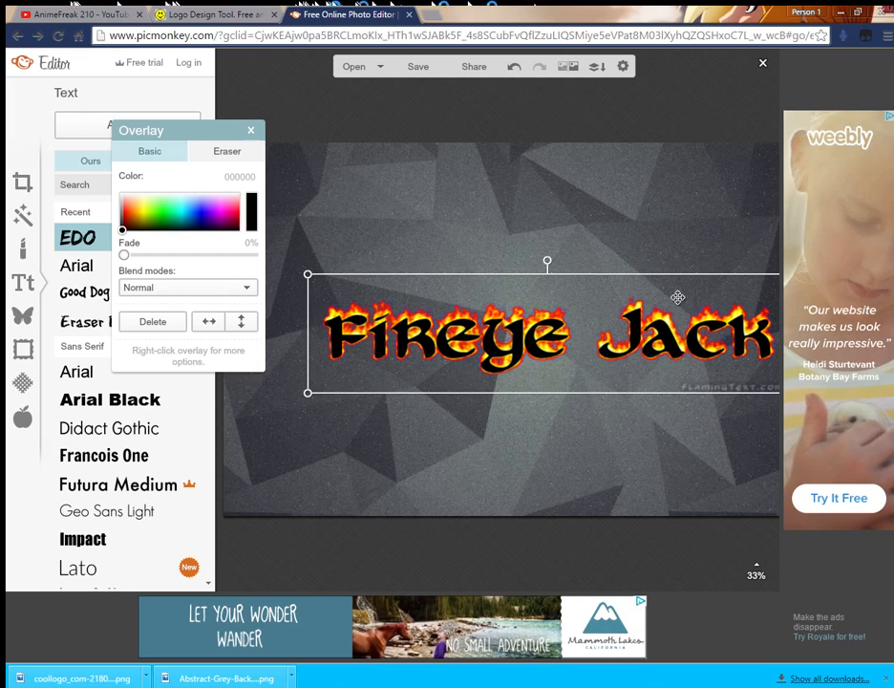
left_click(709, 236)
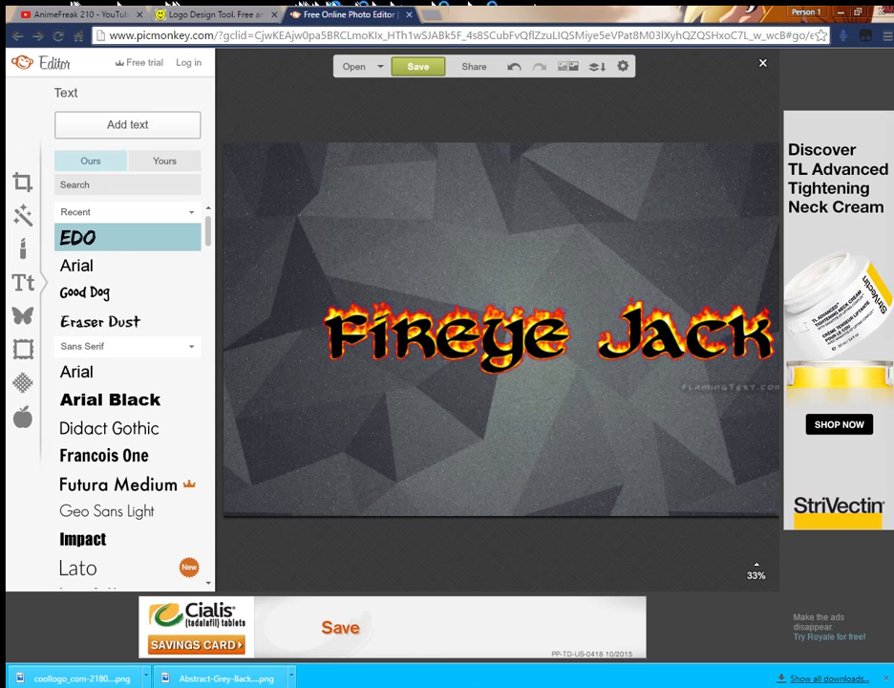
Save the repositioned banner to the computer as a .jpg at 2560 x 1600.
left_click(418, 66)
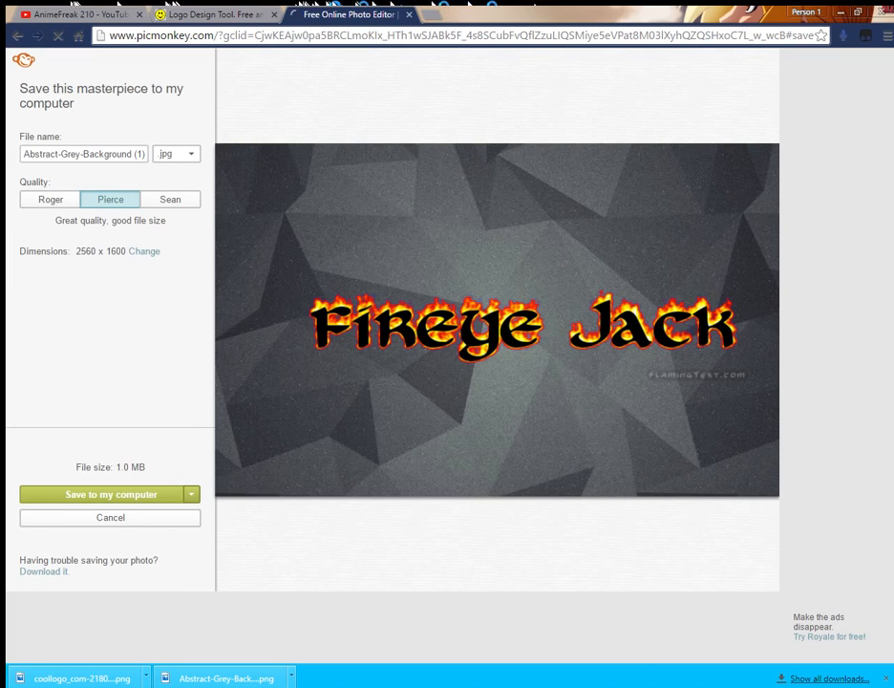
left_click(191, 493)
left_click(80, 511)
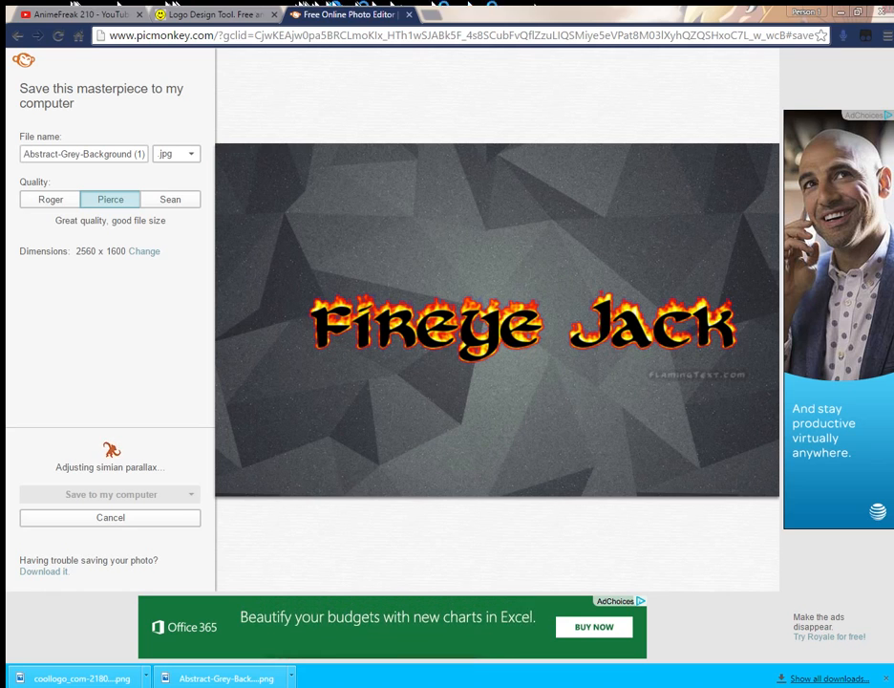
Switch back to the YouTube channel page and replace the channel art with the newly saved banner.
key("ctrl+shift+Tab")
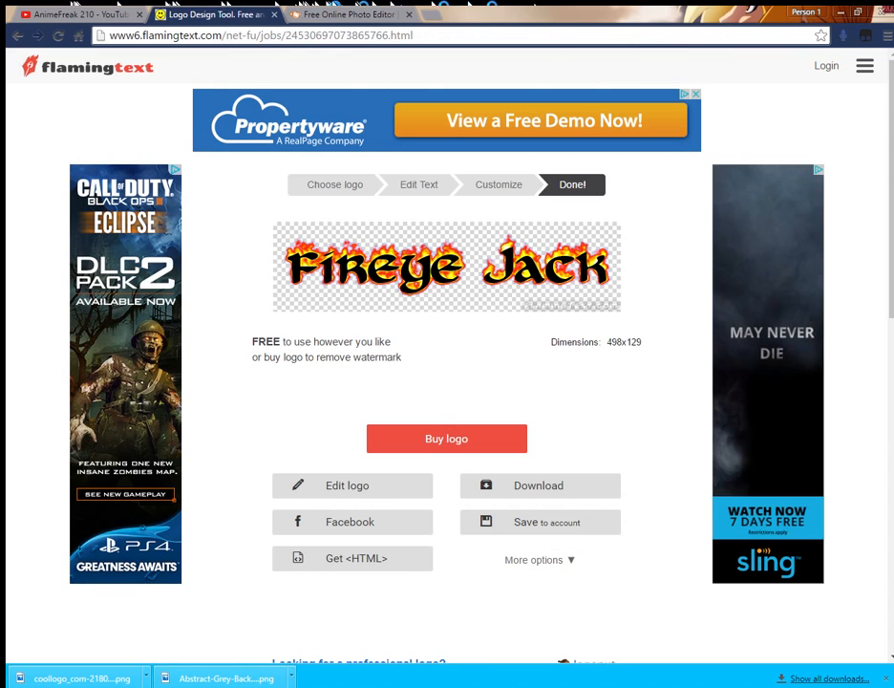
key("ctrl+shift+Tab")
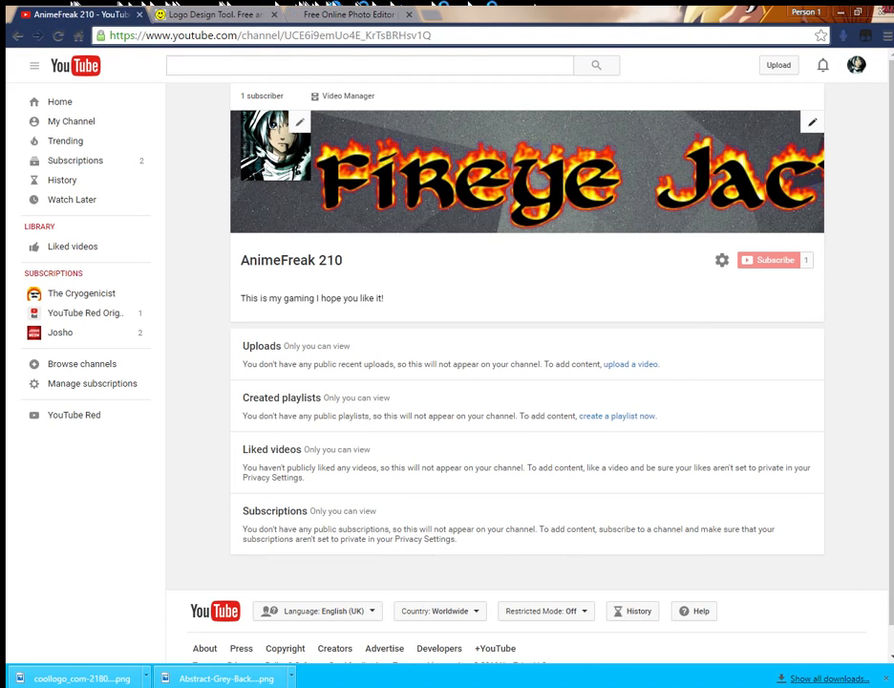
left_click(774, 146)
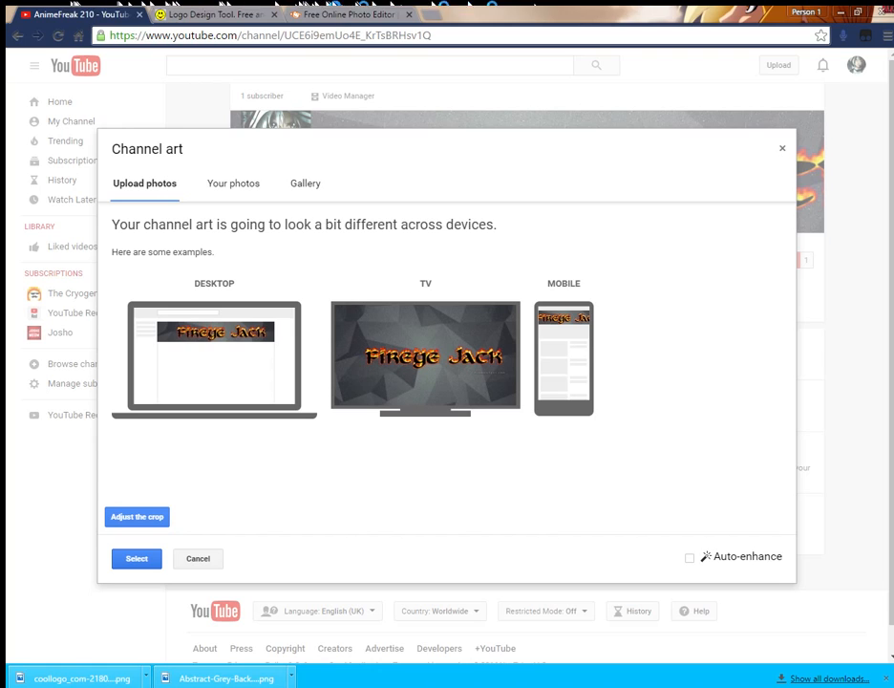
left_click(136, 559)
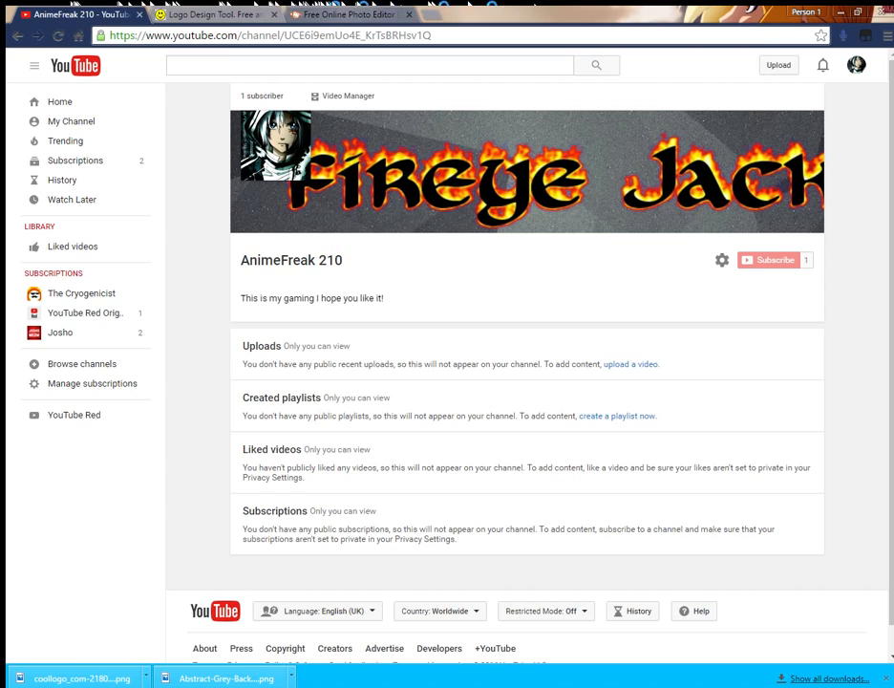
Return to PicMonkey and shrink the flame logo overlay slightly from its lower-left corner.
left_click(349, 15)
left_click(353, 292)
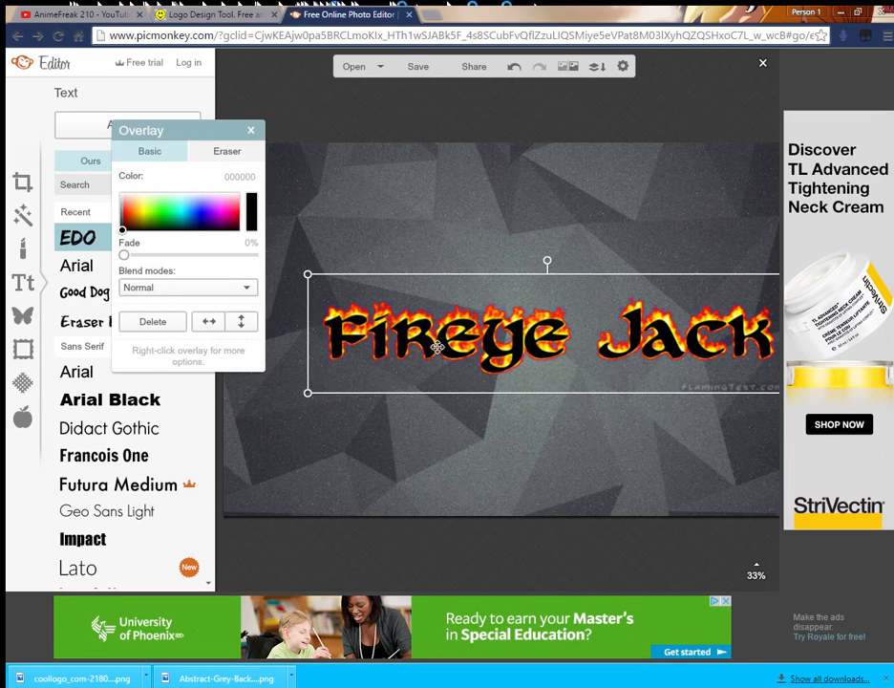
left_click_drag(306, 389, 355, 381)
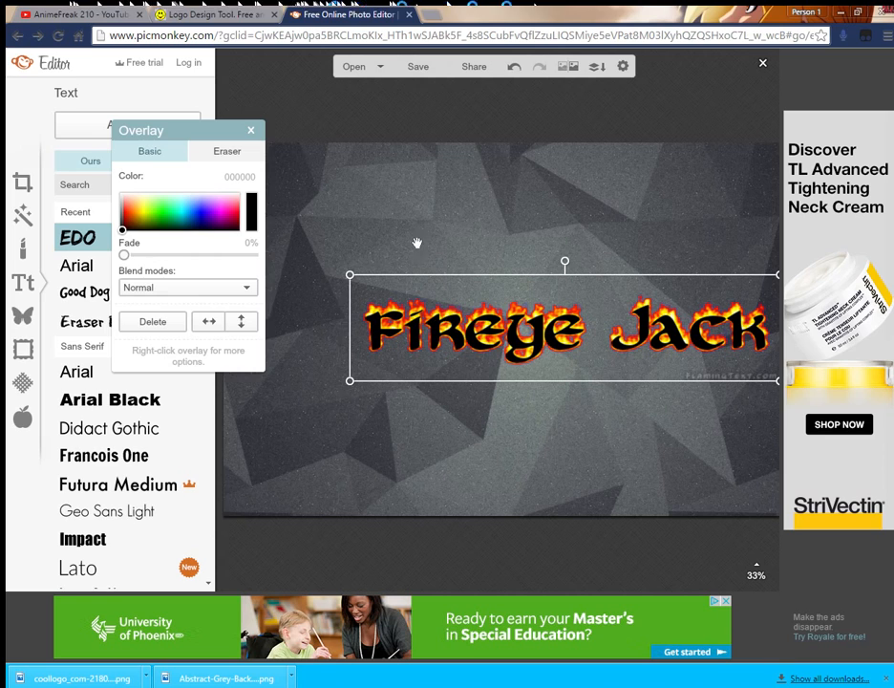
Shrink the flame logo overlay slightly from its left edge and nudge it left, away from the image edge.
left_click(417, 243)
left_click(393, 333)
left_click_drag(359, 324, 372, 325)
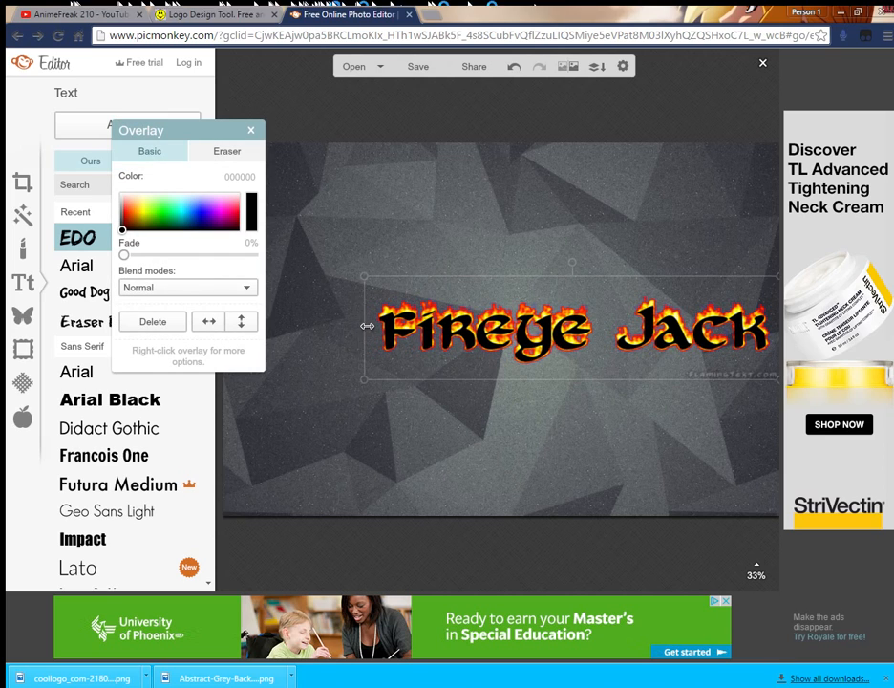
left_click(535, 439)
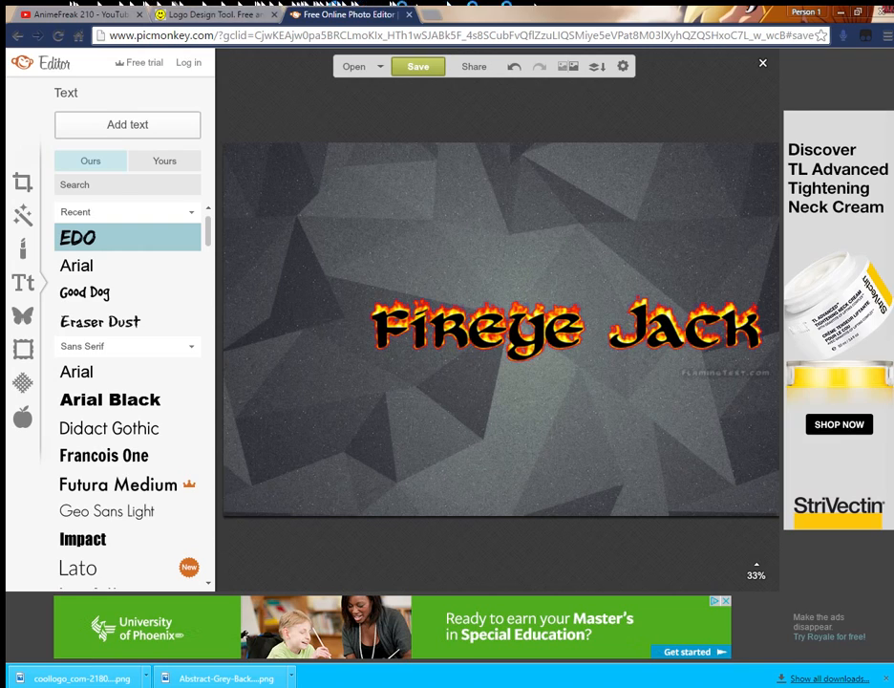
Save the 2560 x 1600 banner to the computer as a .jpg, and replace the YouTube channel art with it.
left_click(417, 67)
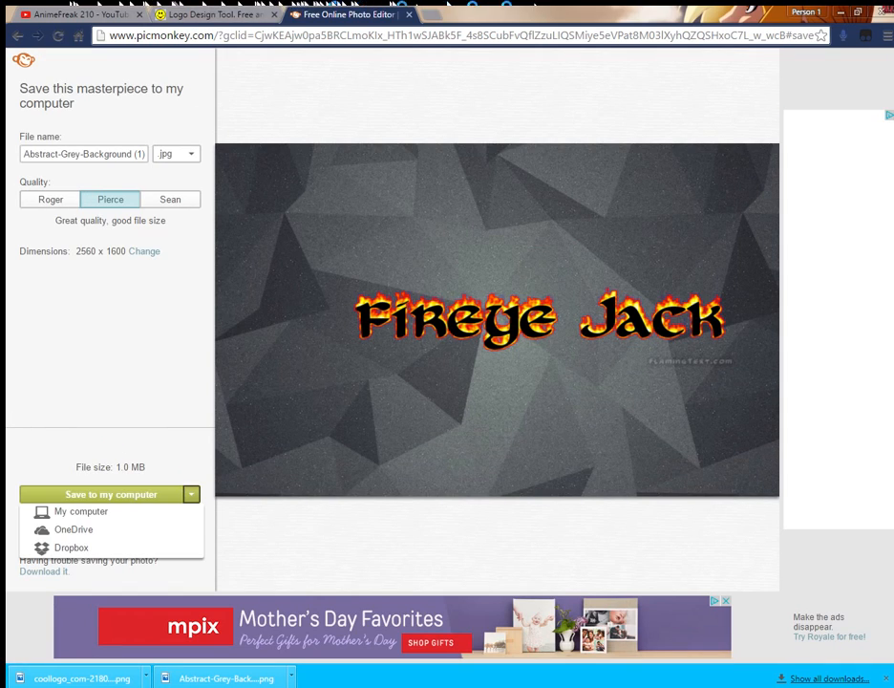
left_click(81, 512)
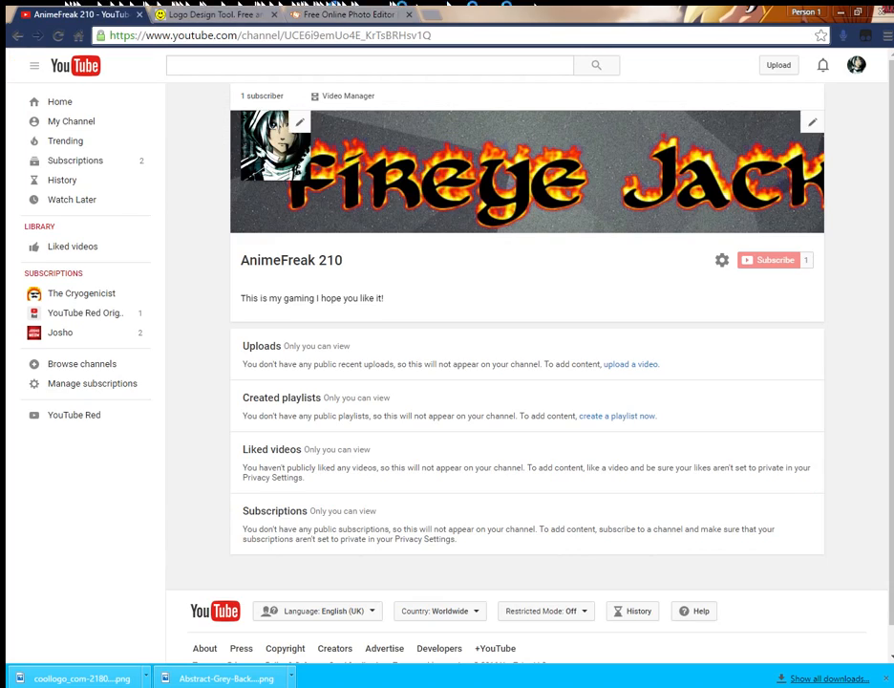
left_click(773, 146)
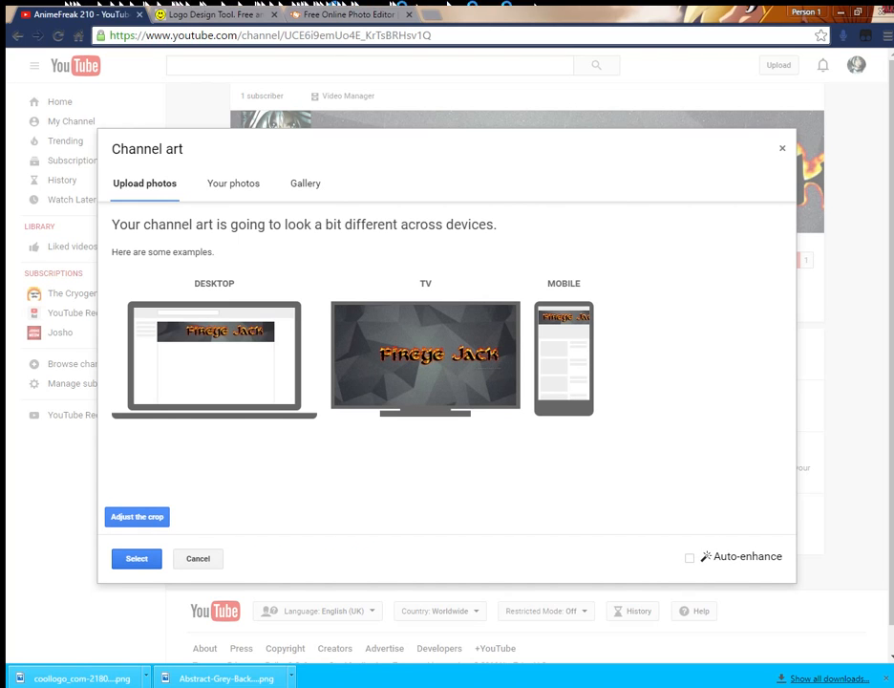
left_click(137, 558)
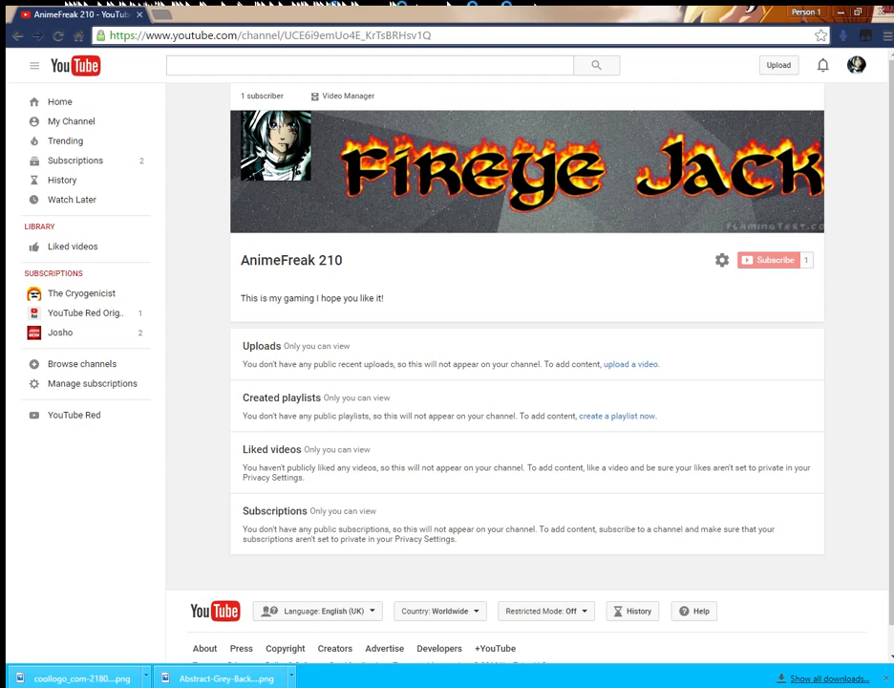
Open the Panzoid site in a new browser tab and launch its Backgrounder 3 tool.
key("ctrl+t")
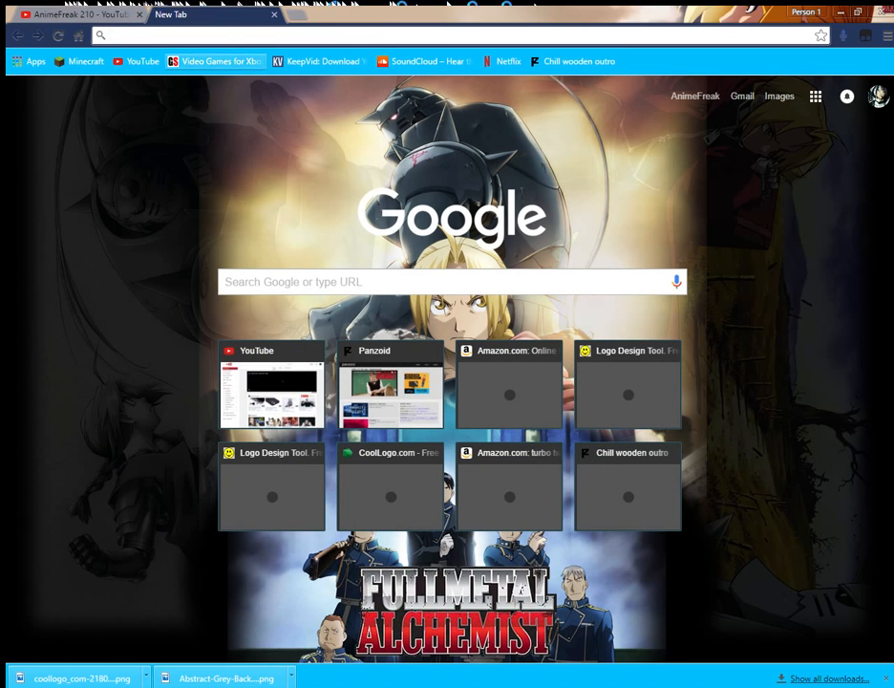
left_click(390, 387)
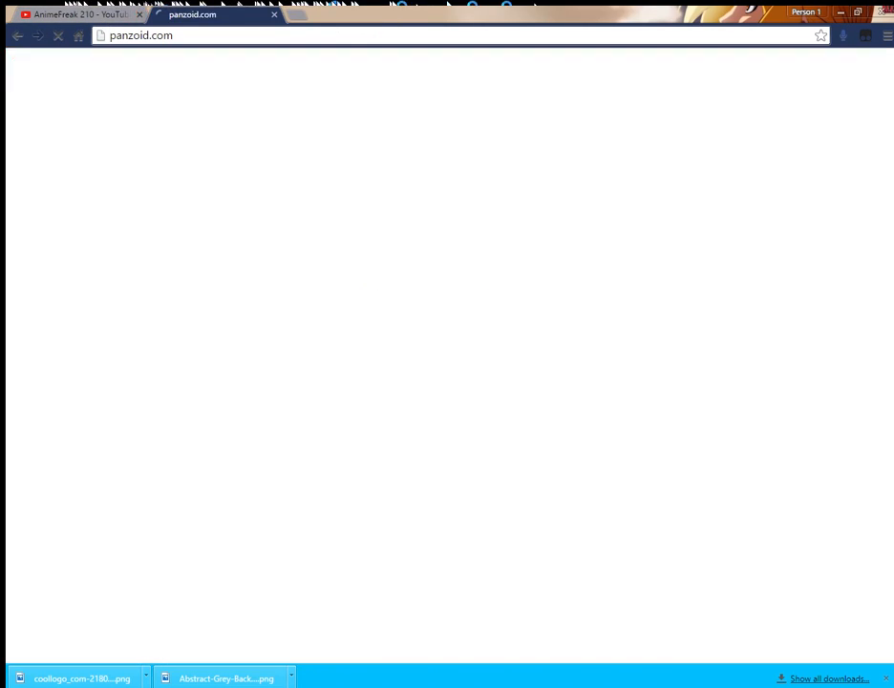
scroll(447, 363, "down", 4)
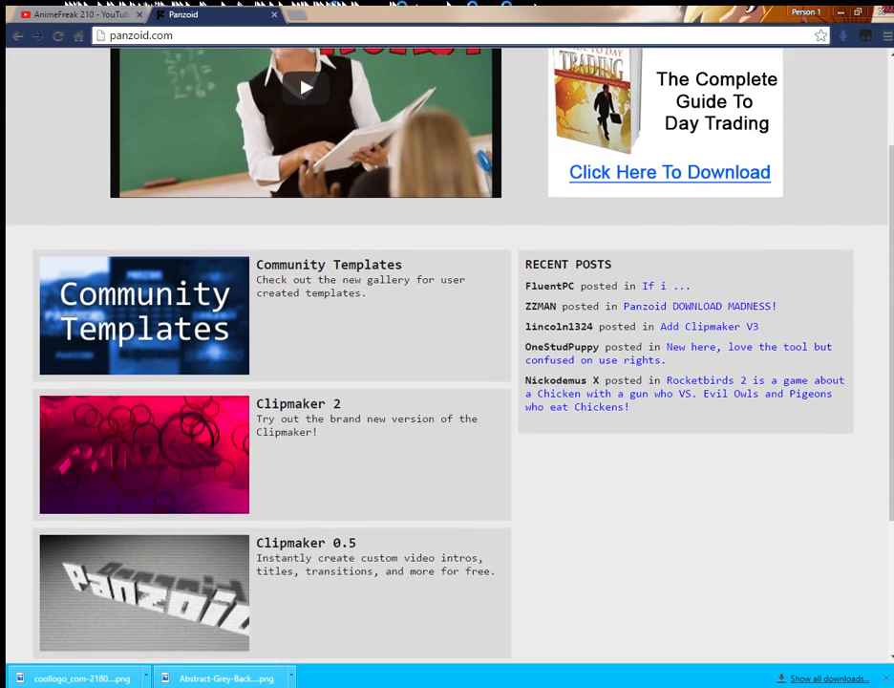
scroll(315, 469, "up", 4)
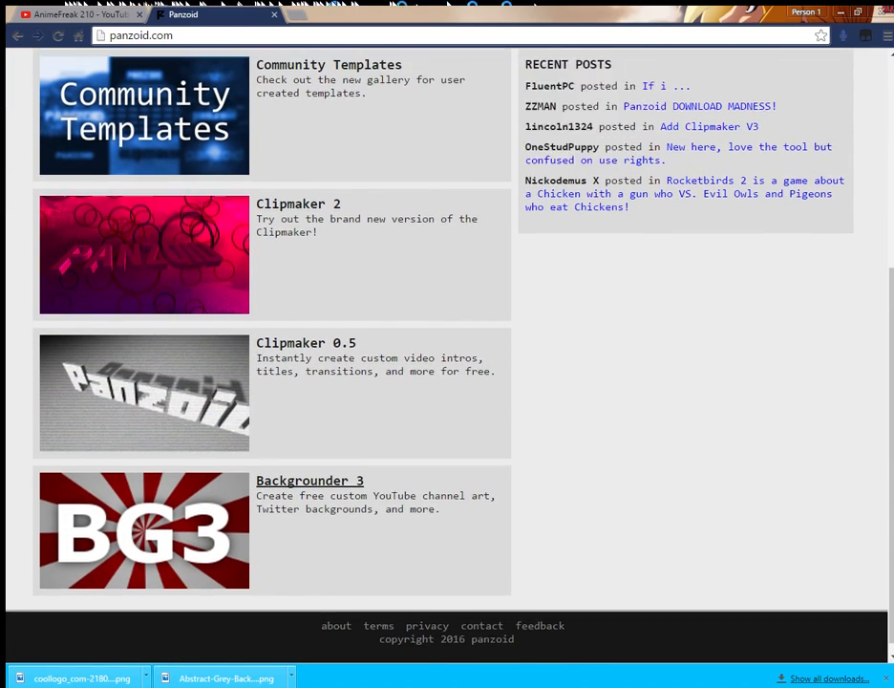
scroll(315, 469, "down", 4)
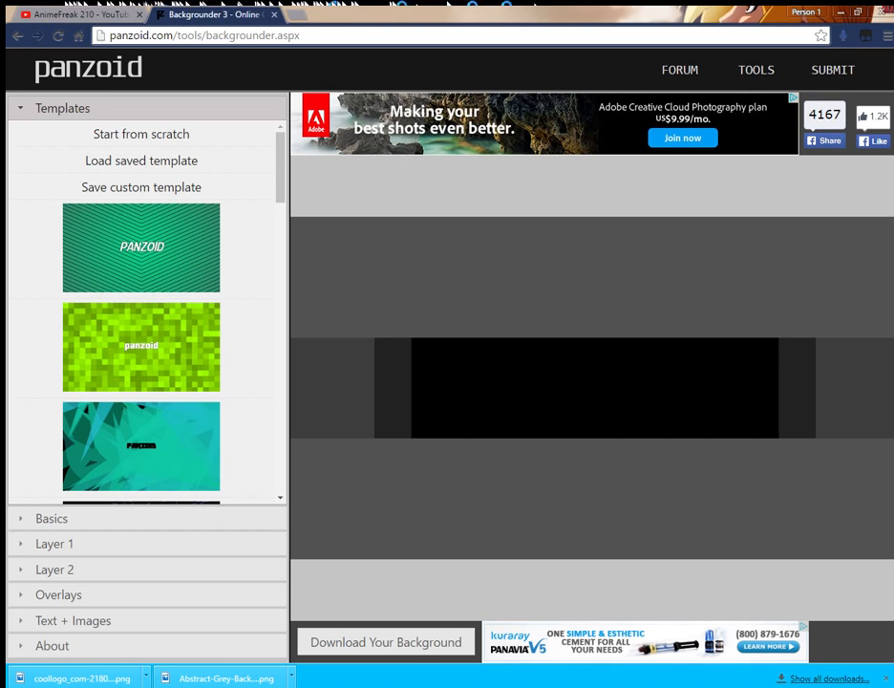
Browse the background templates and load the teal one with jagged shard shapes.
scroll(141, 305, "down", 15)
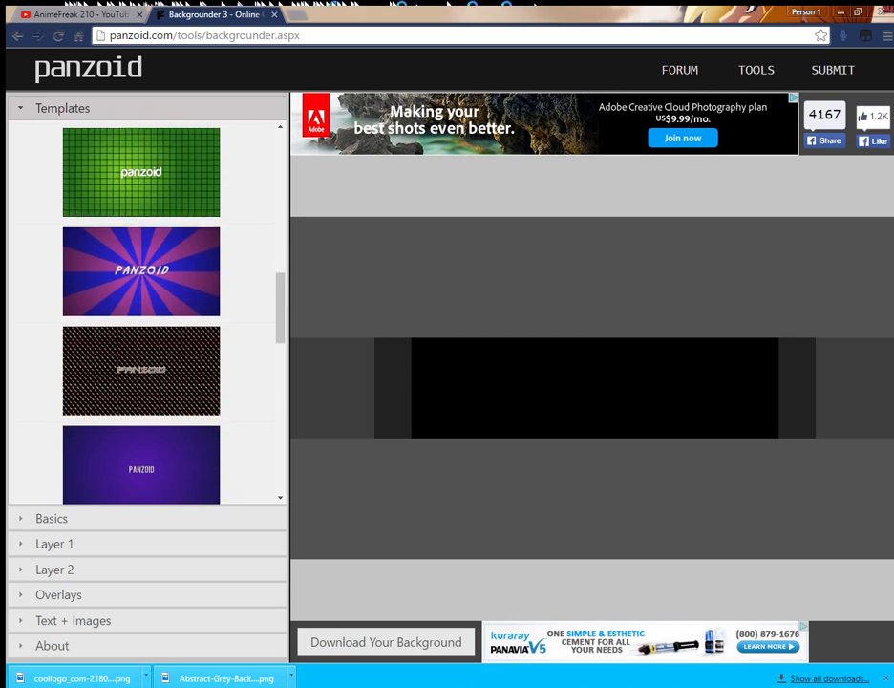
scroll(141, 315, "down", 2)
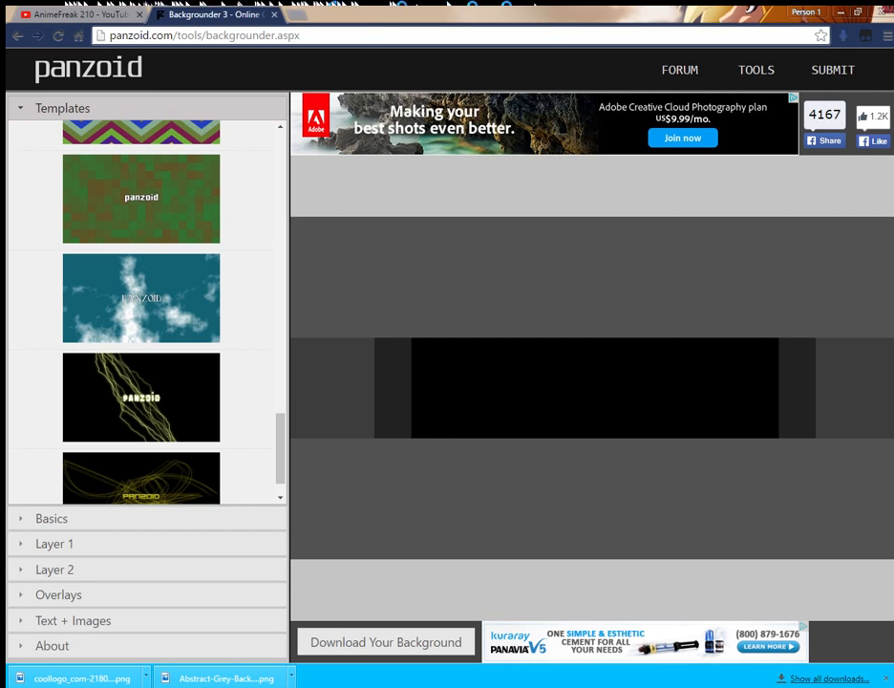
scroll(143, 305, "down", 1)
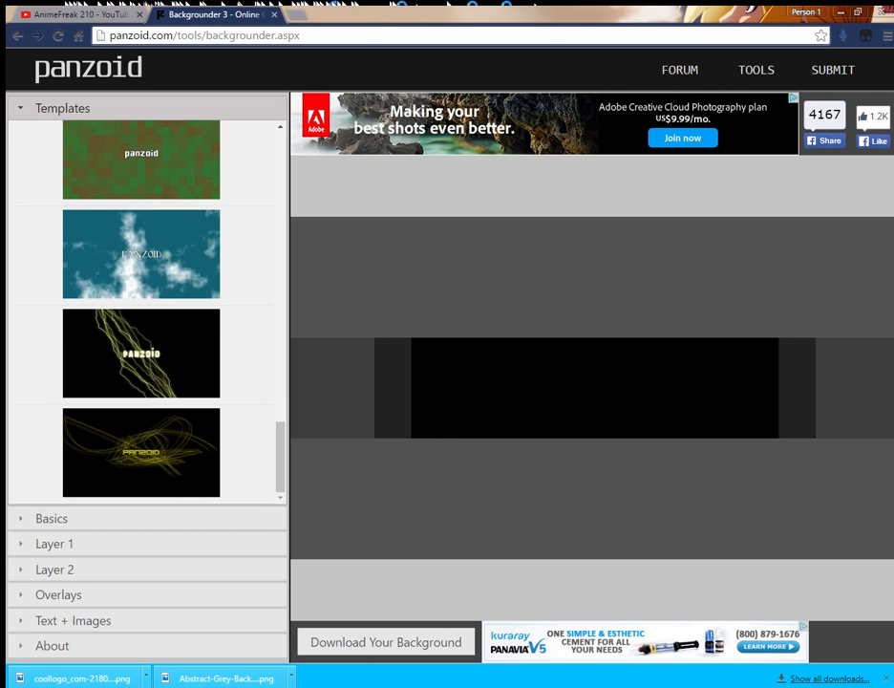
scroll(141, 306, "up", 10)
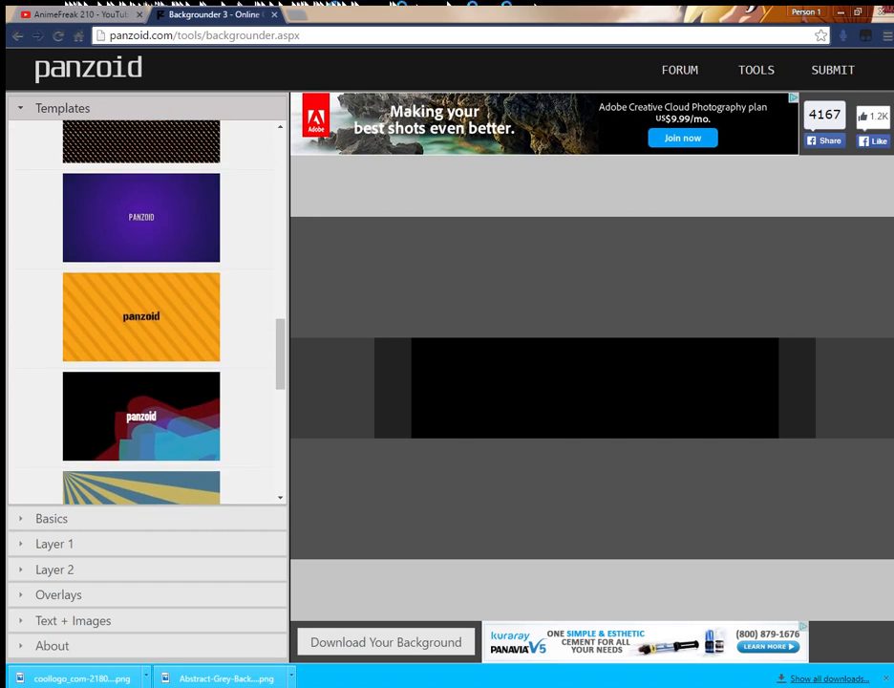
scroll(144, 306, "up", 5)
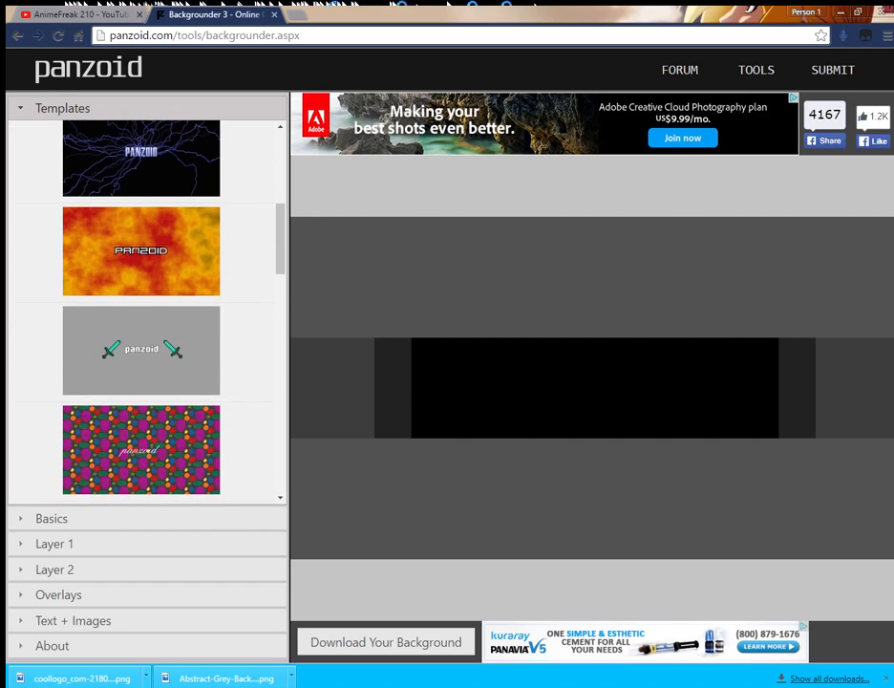
scroll(143, 305, "up", 5)
left_click(142, 445)
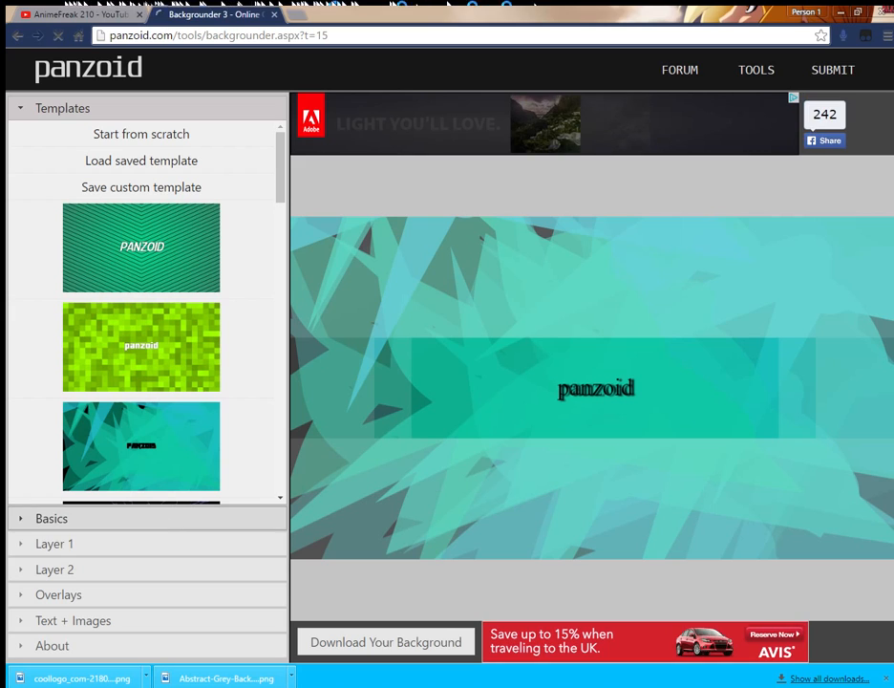
Replace the template's "panzoid" text with "Fire".
left_click(73, 620)
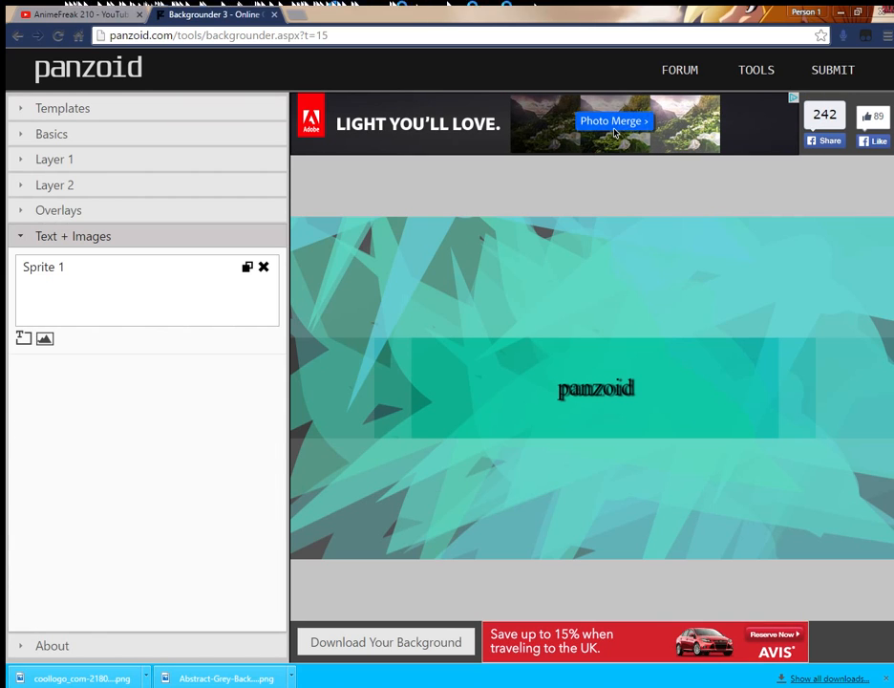
left_click_drag(69, 370, 19, 370)
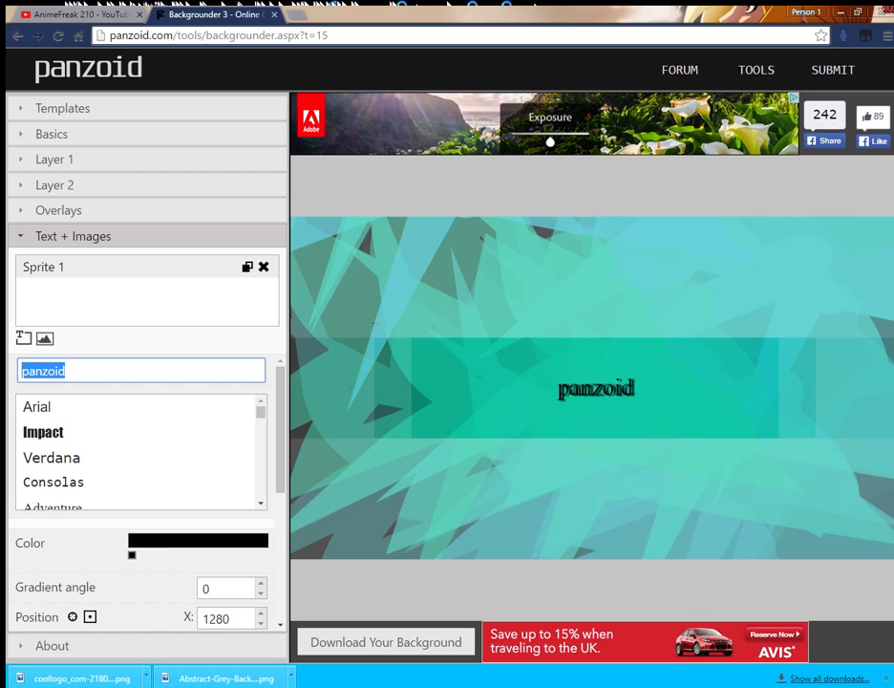
key("BackSpace")
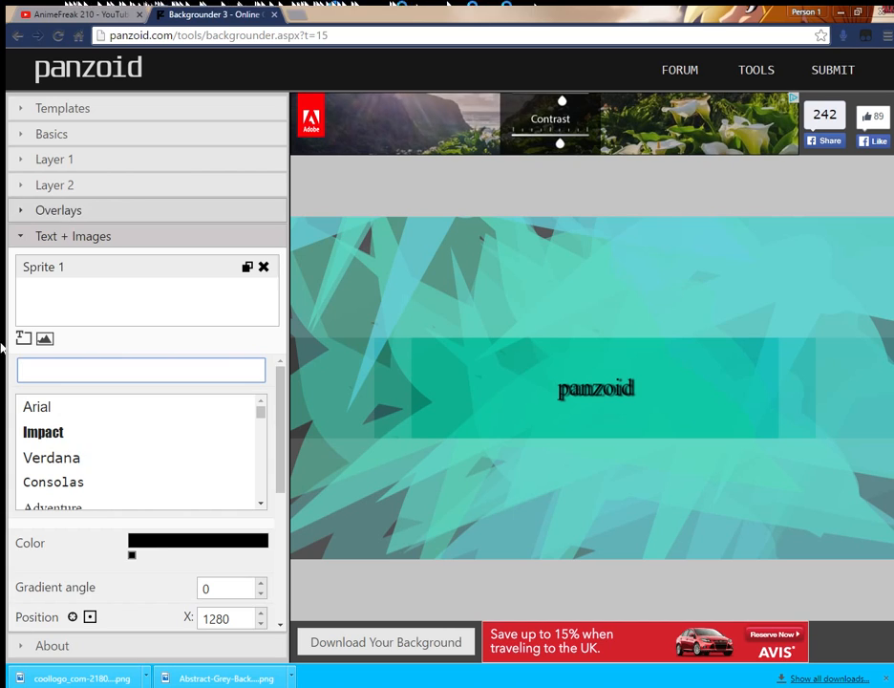
left_click(38, 210)
left_click(73, 620)
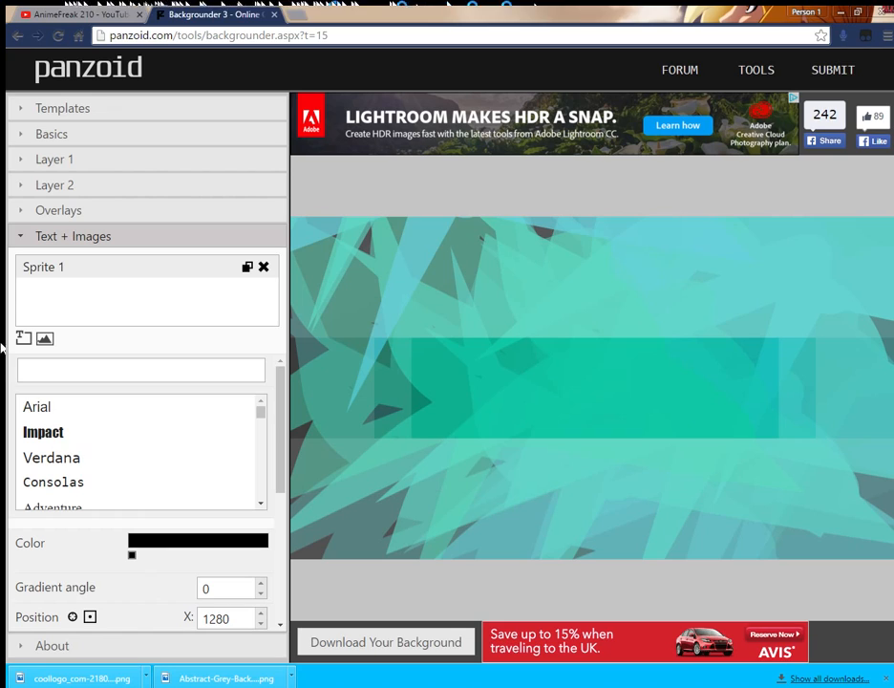
left_click(5, 370)
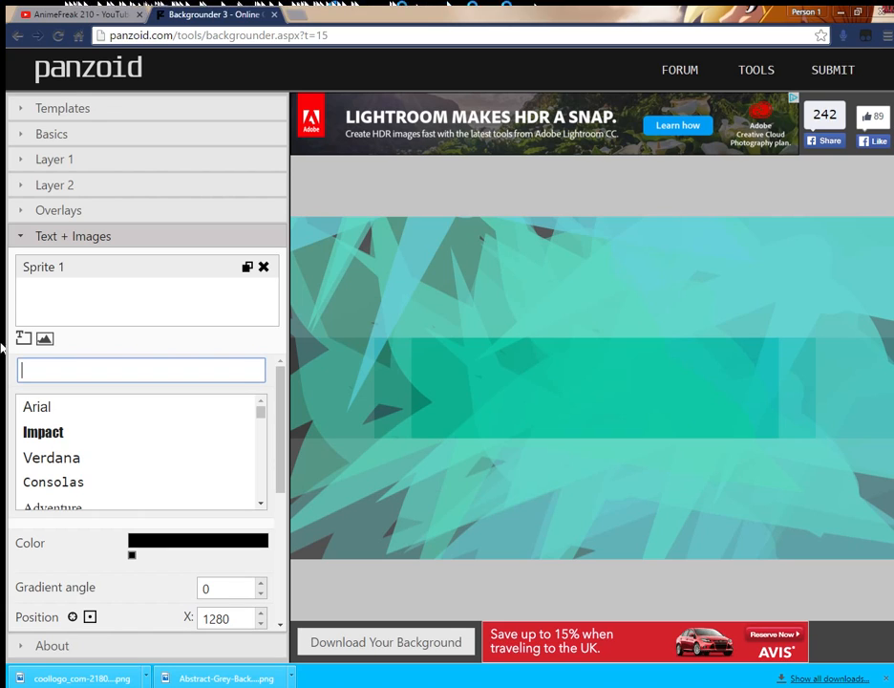
type("f")
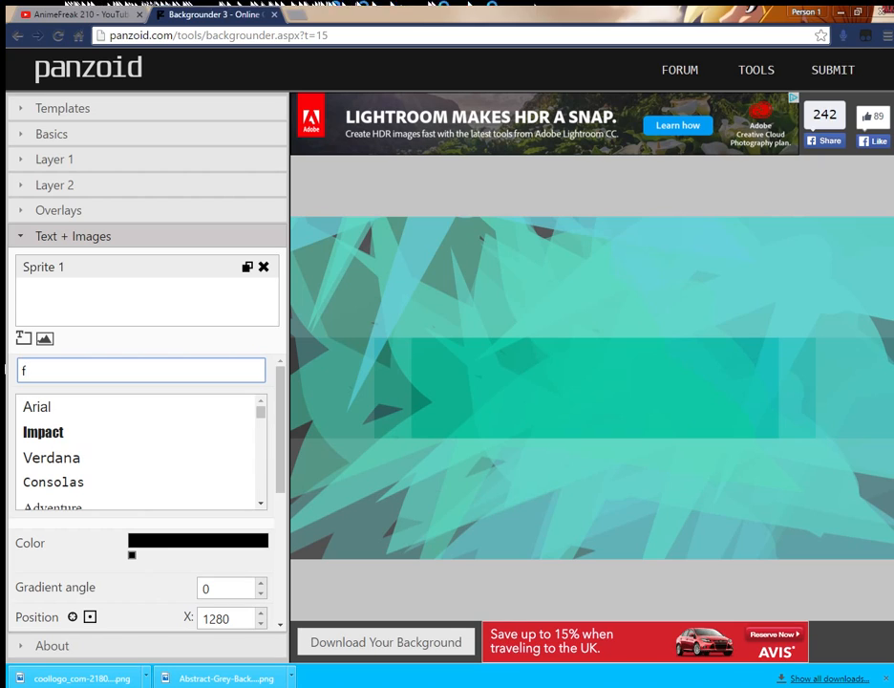
key("BackSpace")
type("Fiew")
key("BackSpace")
key("BackSpace")
type("re")
key("Return")
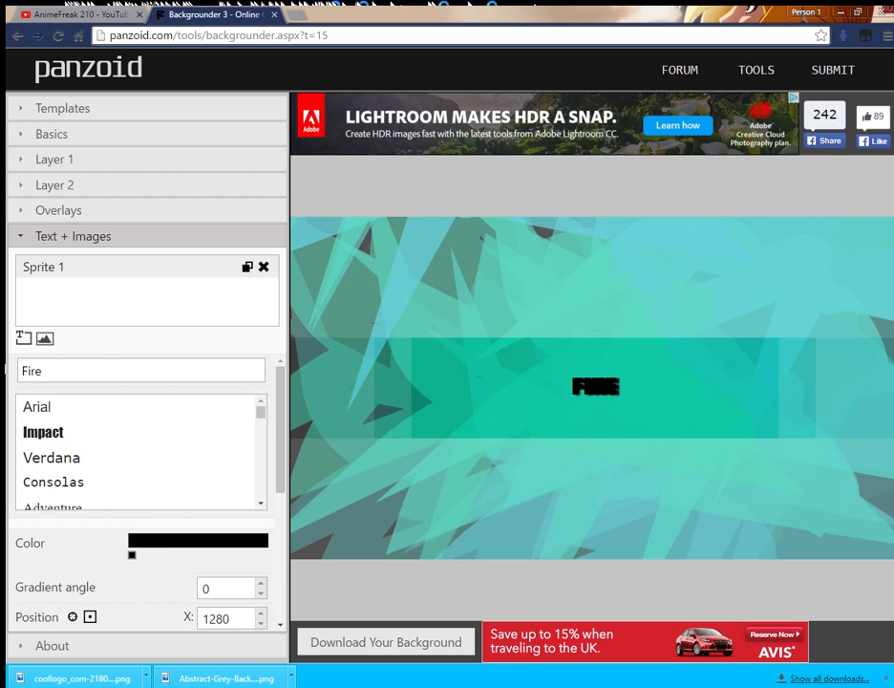
Set the "Fire" text's font to Basica and its color to orange, hex fa9b0e.
scroll(140, 451, "down", 3)
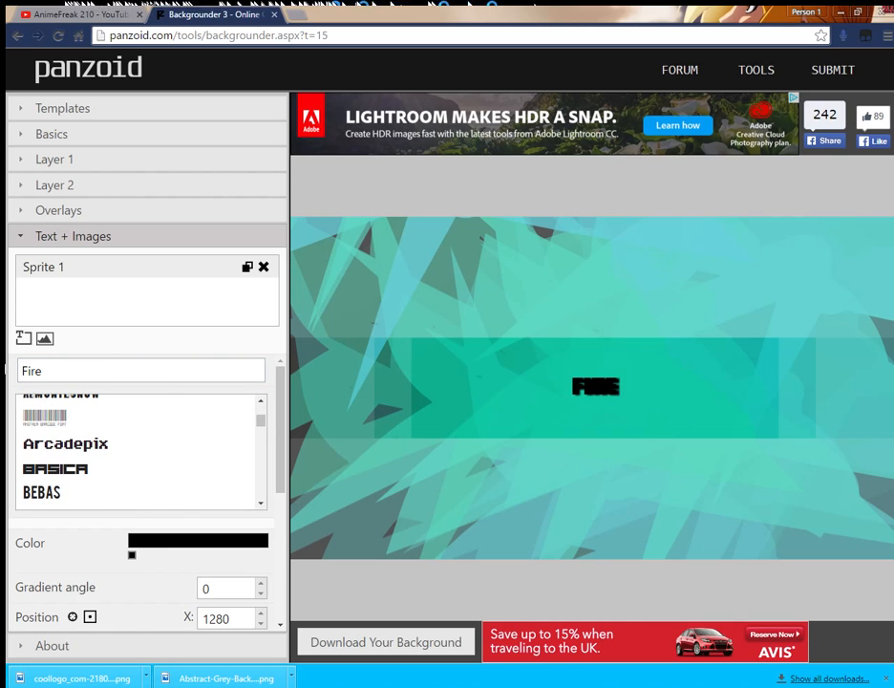
left_click(55, 468)
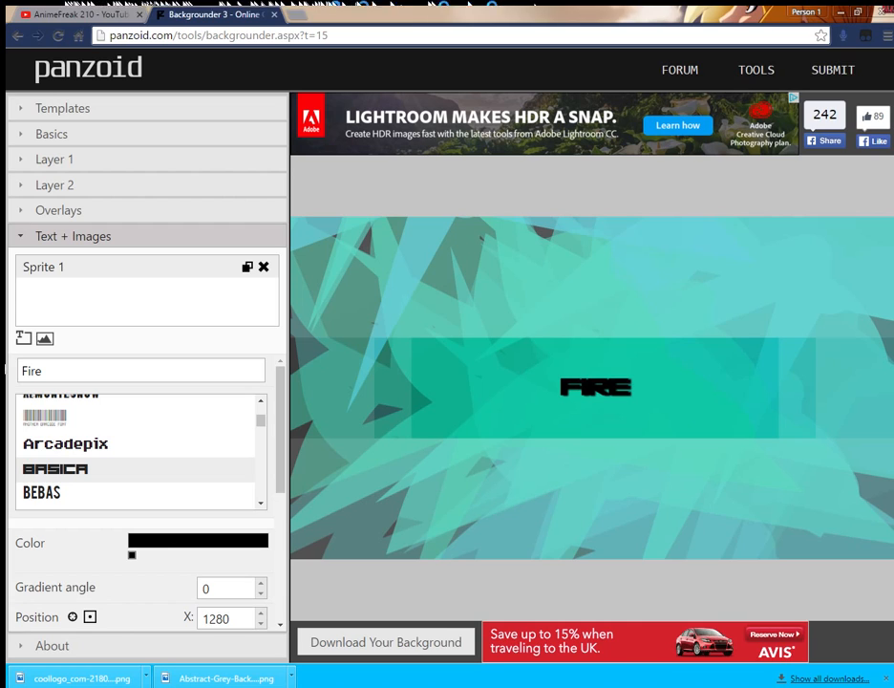
left_click(131, 554)
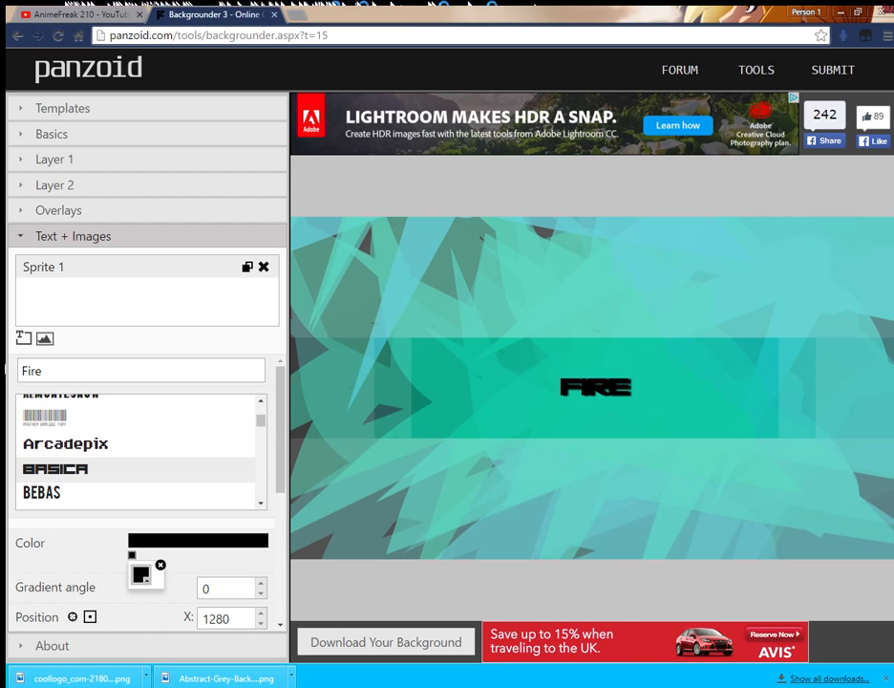
left_click(142, 574)
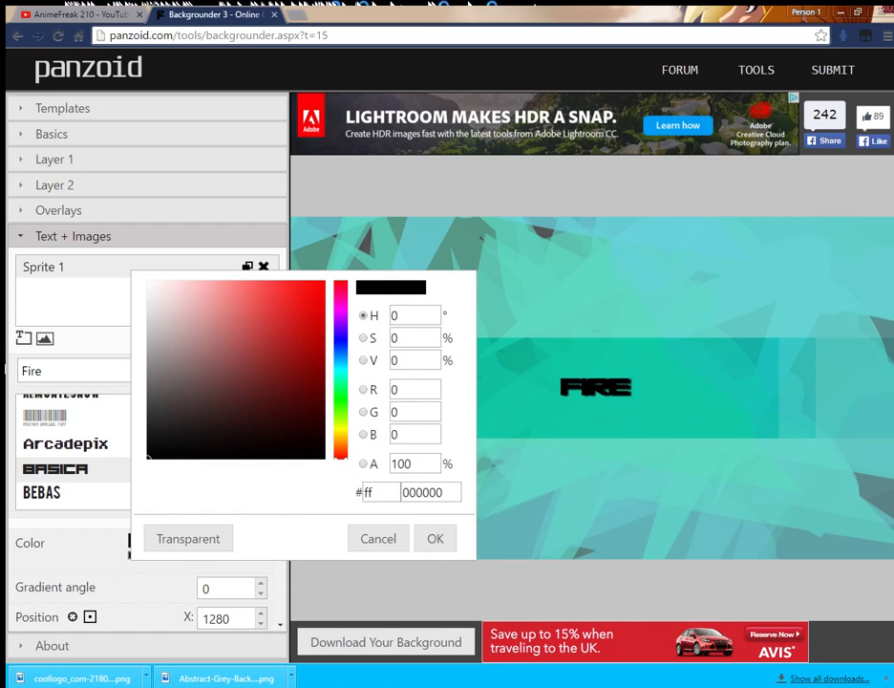
left_click_drag(341, 458, 340, 441)
left_click(321, 285)
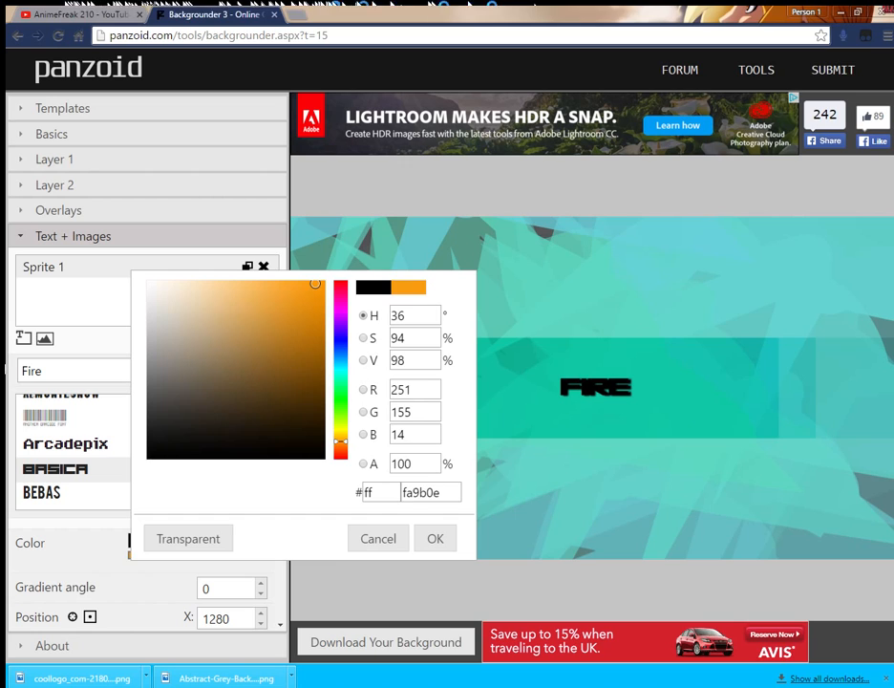
left_click(434, 538)
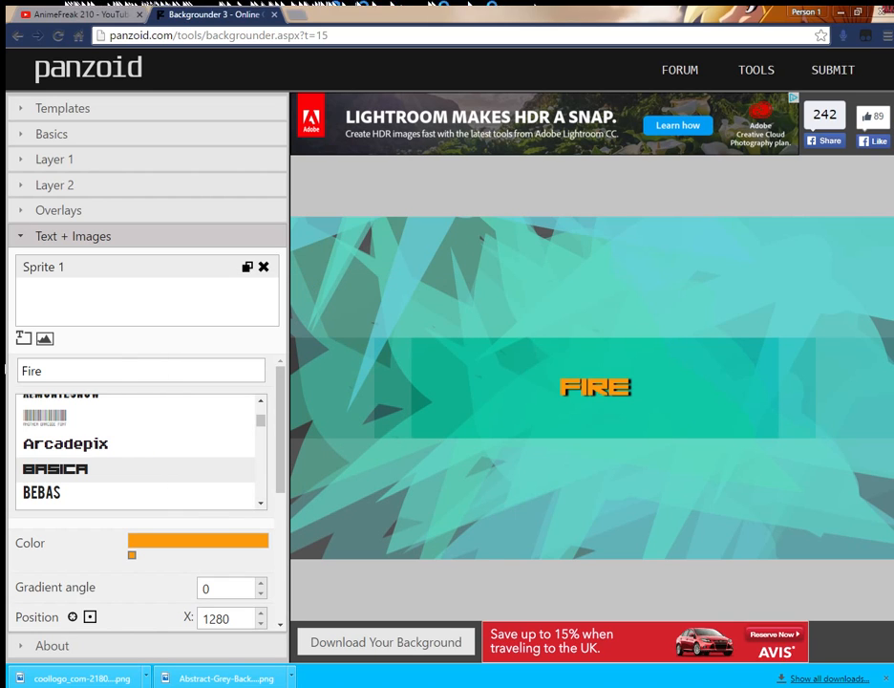
Try a text shadow X offset of 10 and above, and return it to 4.
scroll(2, 344, "down", 3)
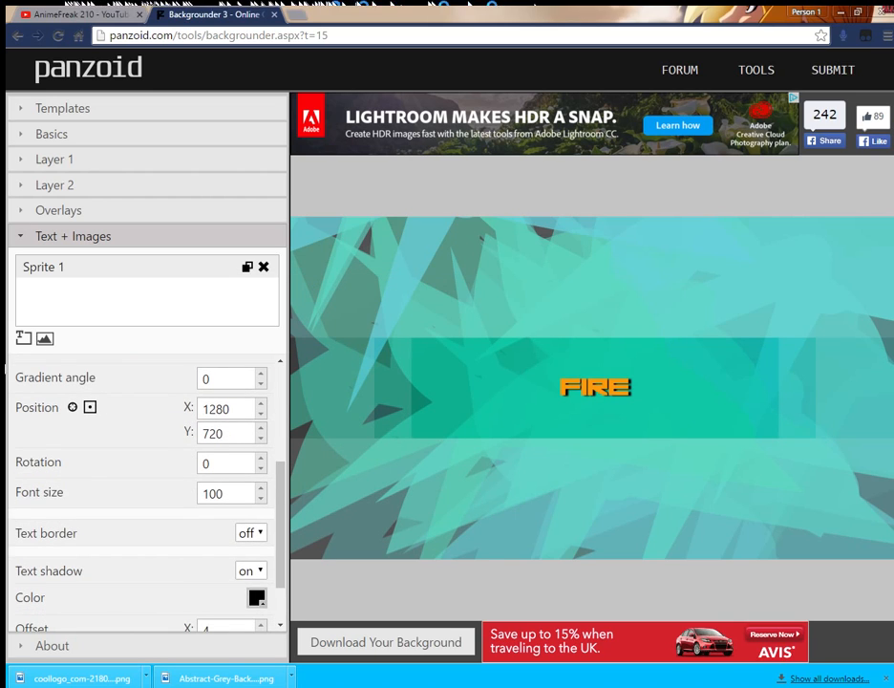
scroll(5, 367, "down", 1)
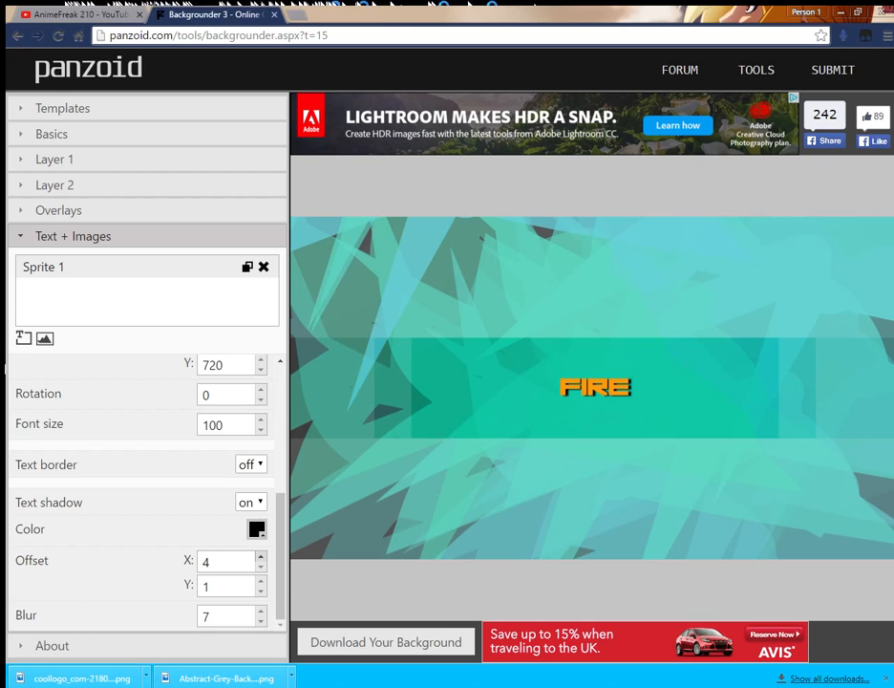
key("Up")
key("Up")
key("Up")
key("Up")
key("Up")
key("Up")
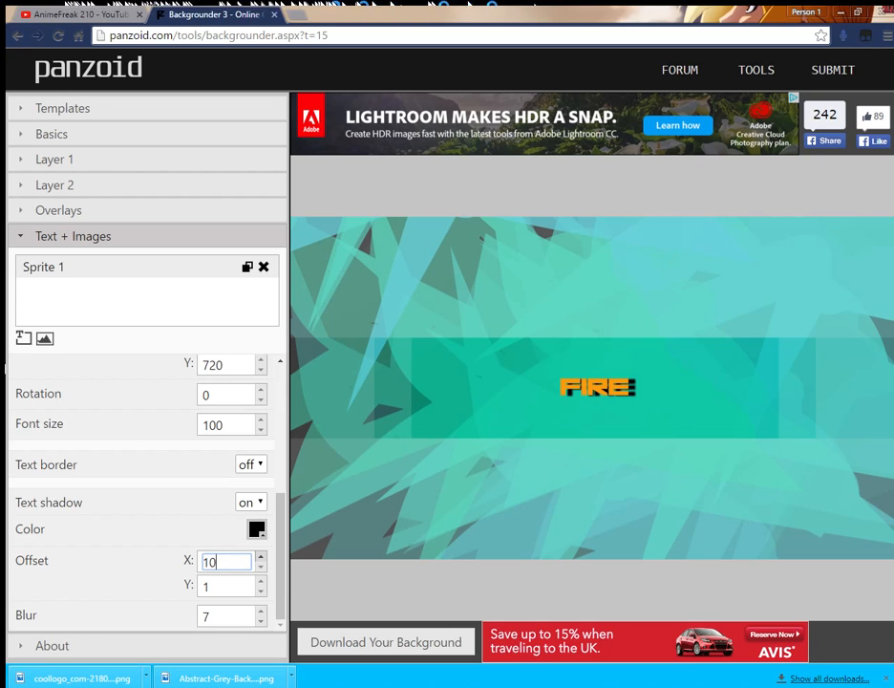
left_click(261, 556)
left_click(261, 556)
left_click(261, 556)
left_click(260, 566)
left_click(261, 566)
left_click(261, 566)
left_click(261, 566)
left_click(261, 566)
left_click(260, 566)
left_click(261, 566)
left_click(260, 566)
left_click(261, 566)
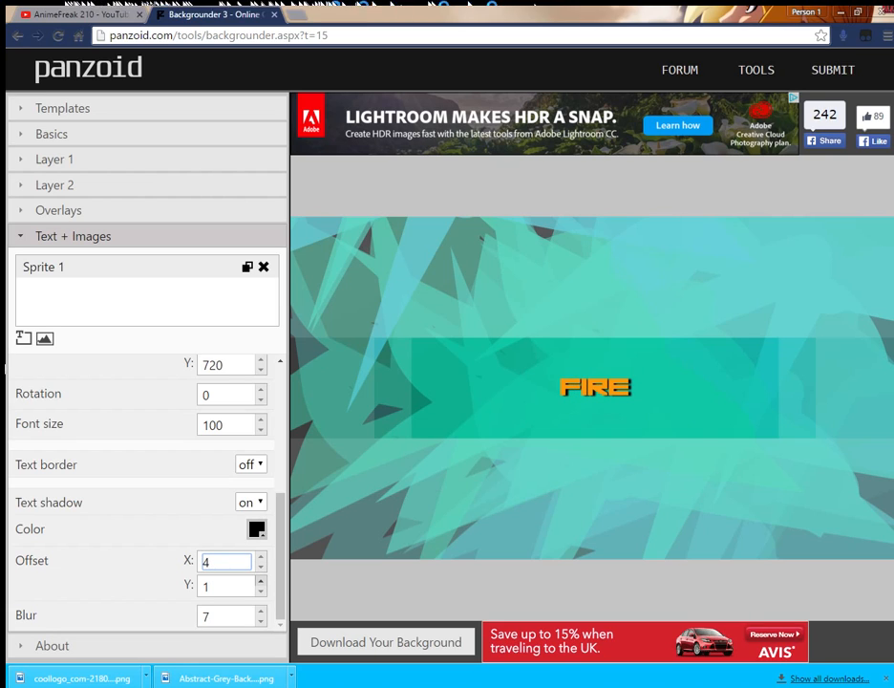
Set the text shadow's Y offset to 4.
left_click(260, 581)
left_click(261, 581)
left_click(261, 581)
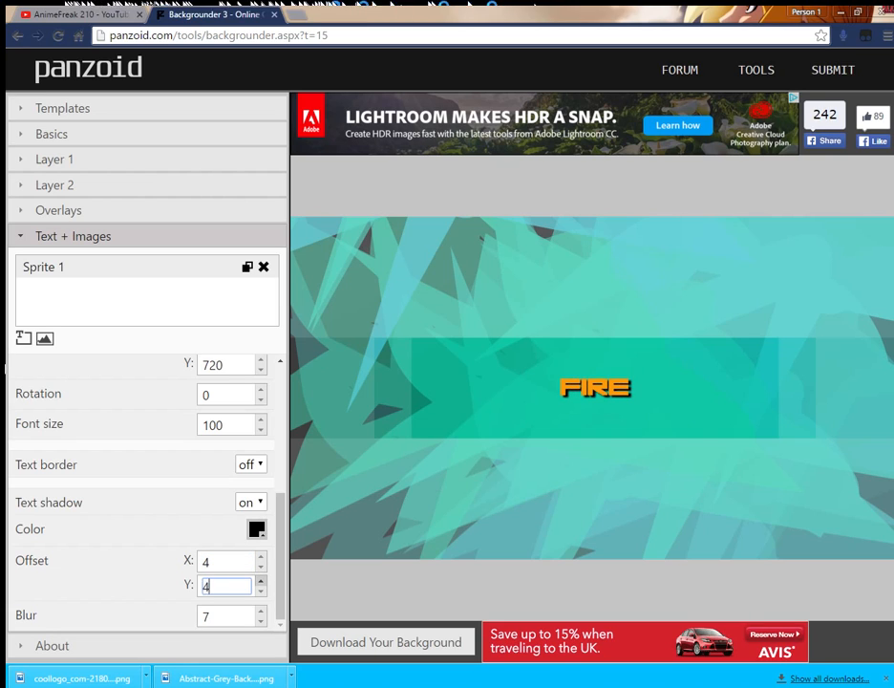
Set the "Fire" text shadow's Y offset to 1.
left_click(261, 580)
left_click(261, 581)
left_click(261, 581)
left_click(261, 591)
left_click(260, 591)
left_click(261, 591)
left_click(261, 591)
left_click(261, 591)
left_click(261, 591)
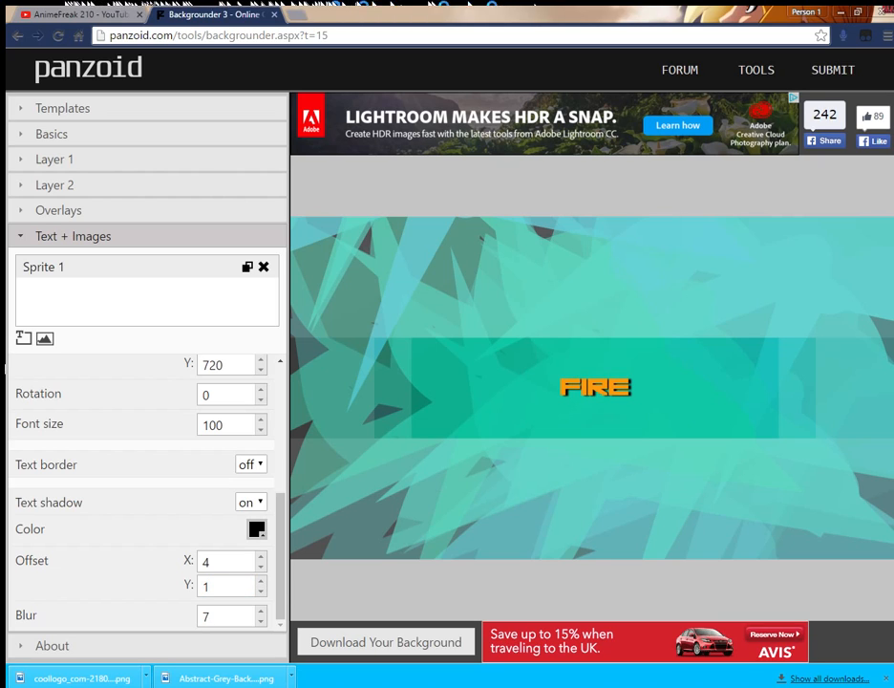
Add a second text reading "Eye" and move the "Fire" text up and left of it, to about X 1139.
left_click(24, 338)
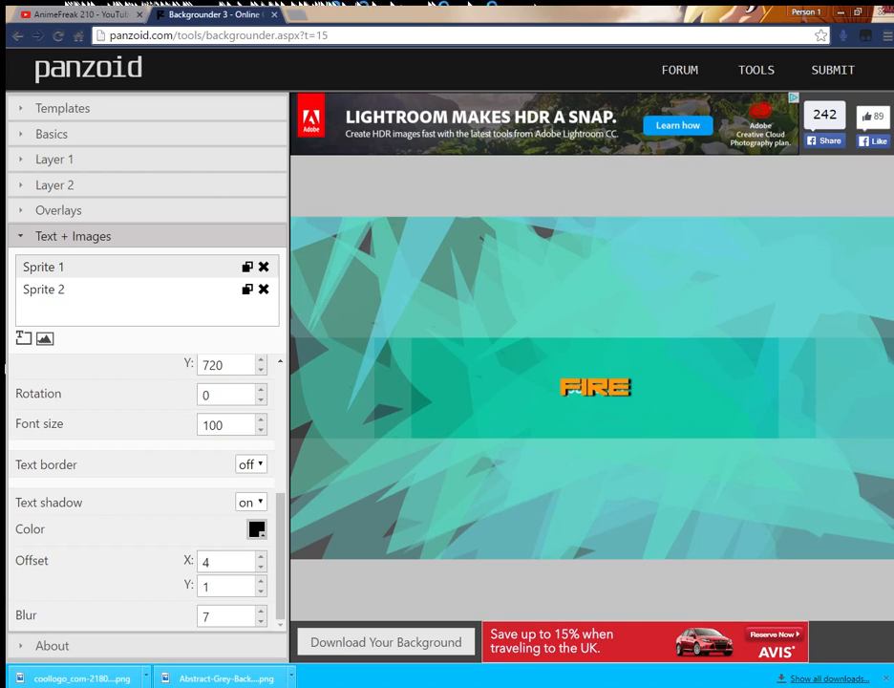
left_click_drag(595, 387, 561, 367)
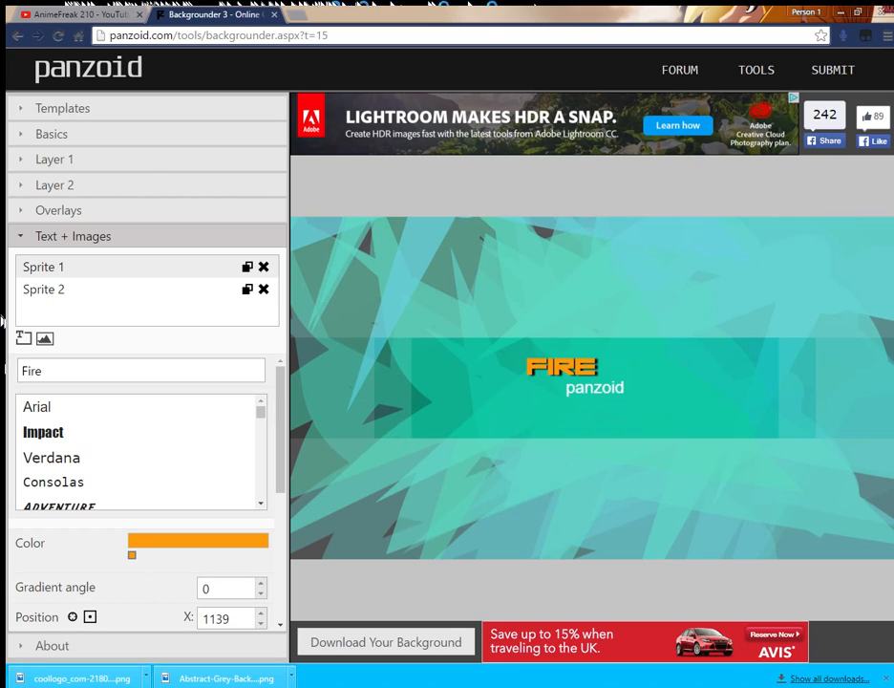
left_click(44, 289)
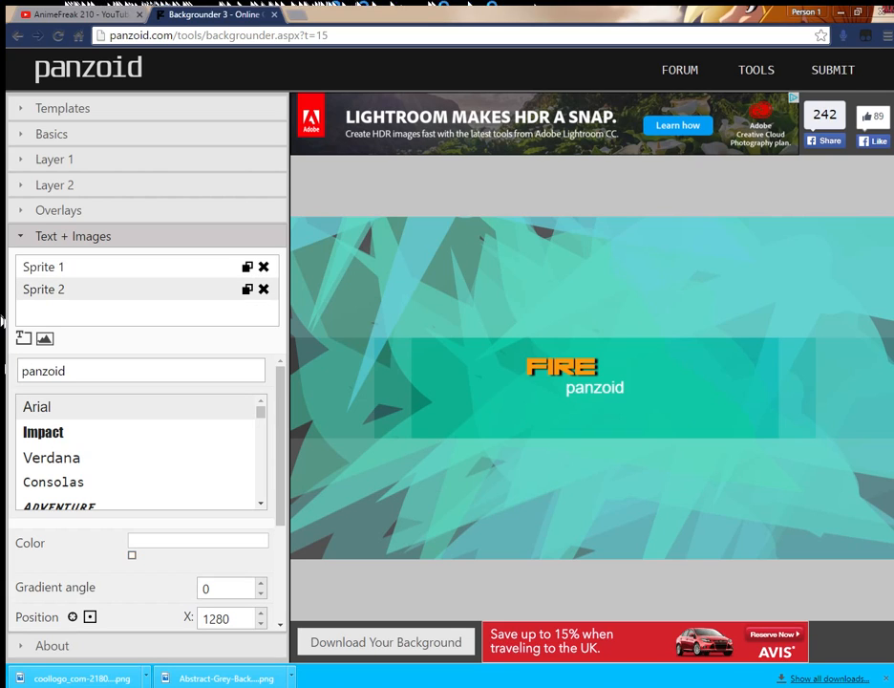
left_click_drag(77, 371, 3, 367)
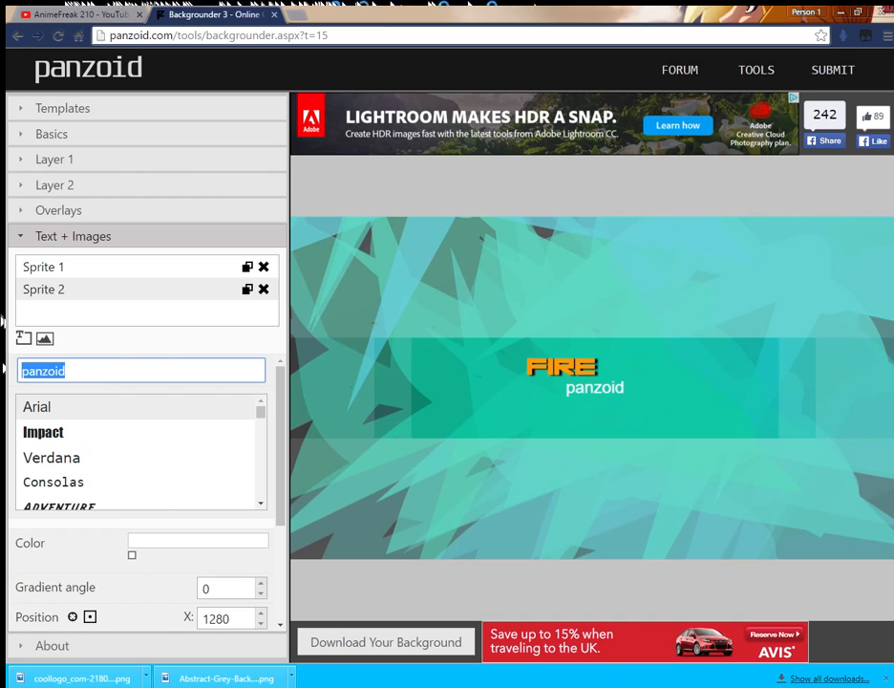
type("Eye")
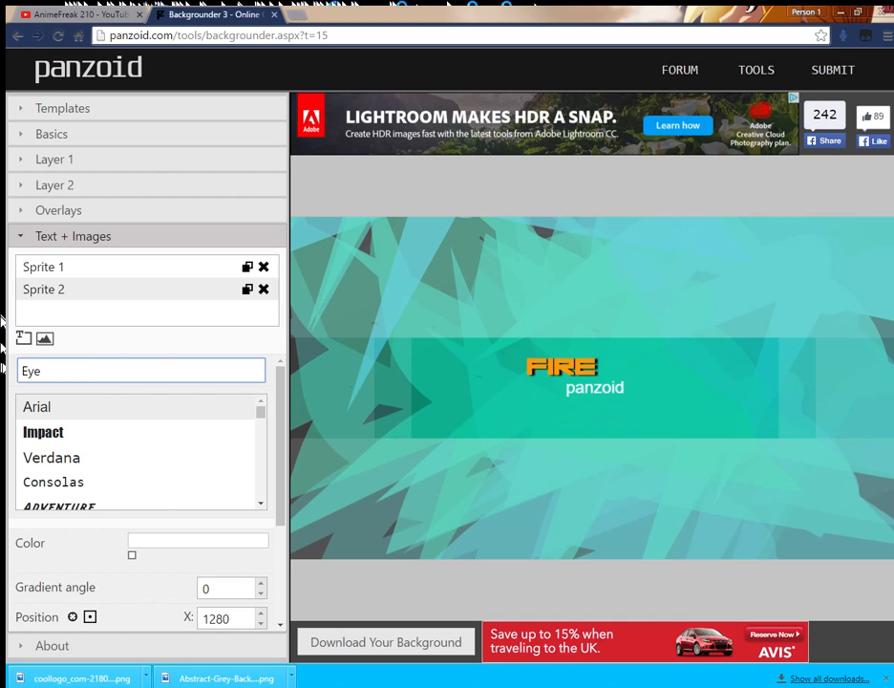
Set the "Eye" text's font to Basica and its color to bright green with hue 113.
scroll(140, 449, "down", 2)
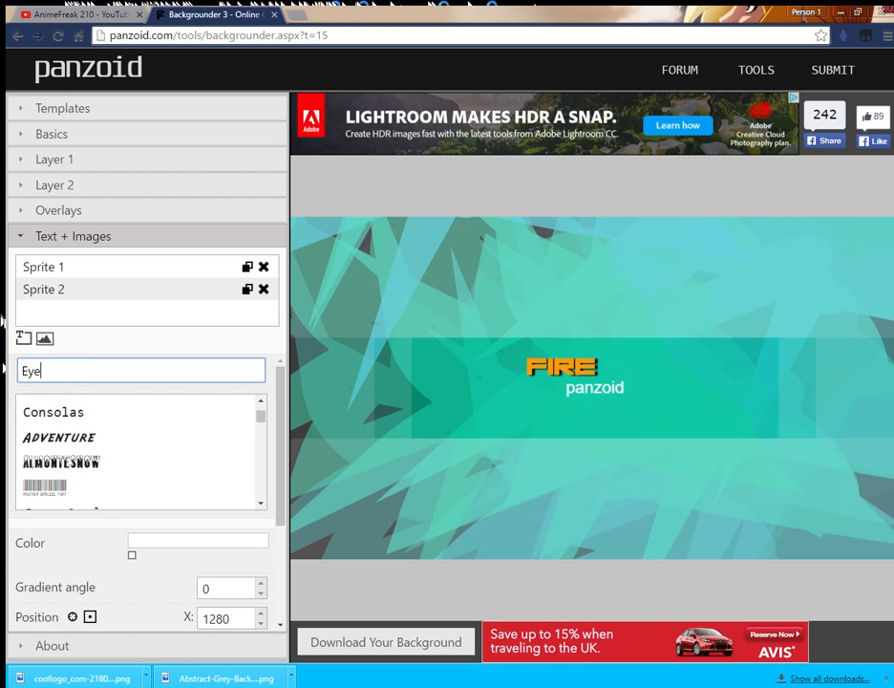
scroll(141, 448, "down", 2)
left_click(55, 469)
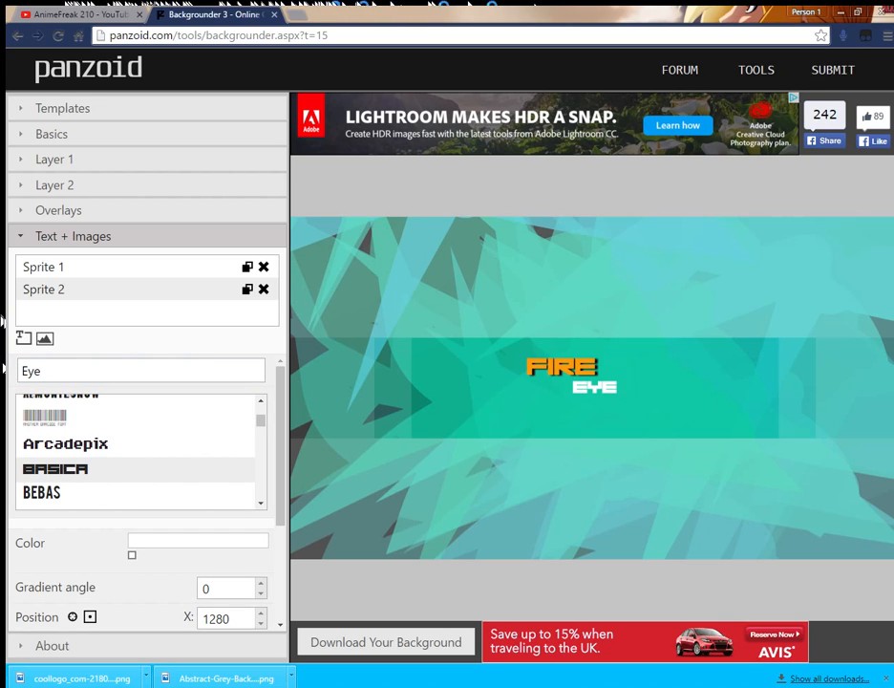
left_click(132, 554)
left_click(140, 574)
left_click(341, 439)
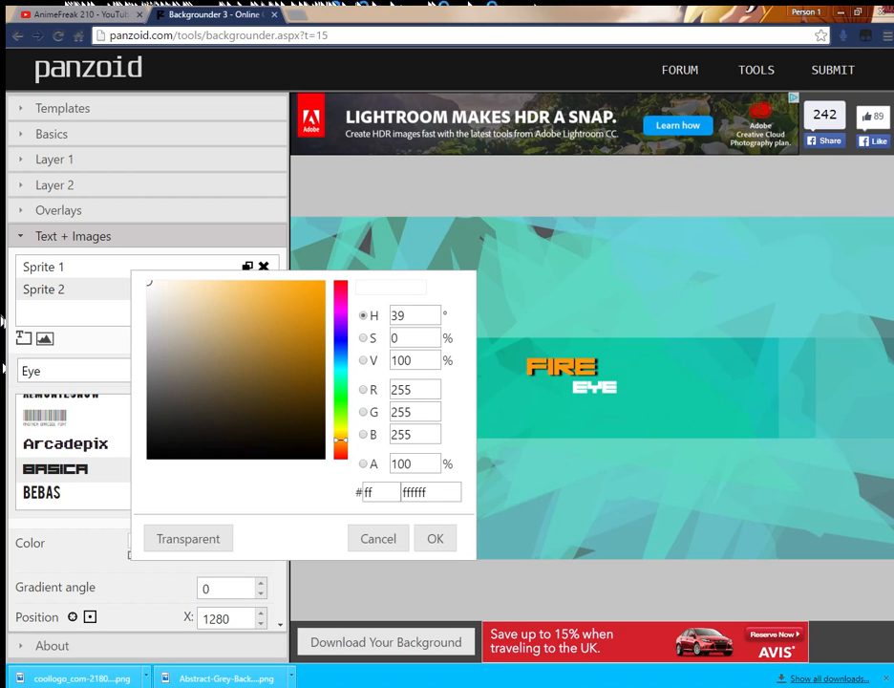
left_click_drag(341, 439, 341, 403)
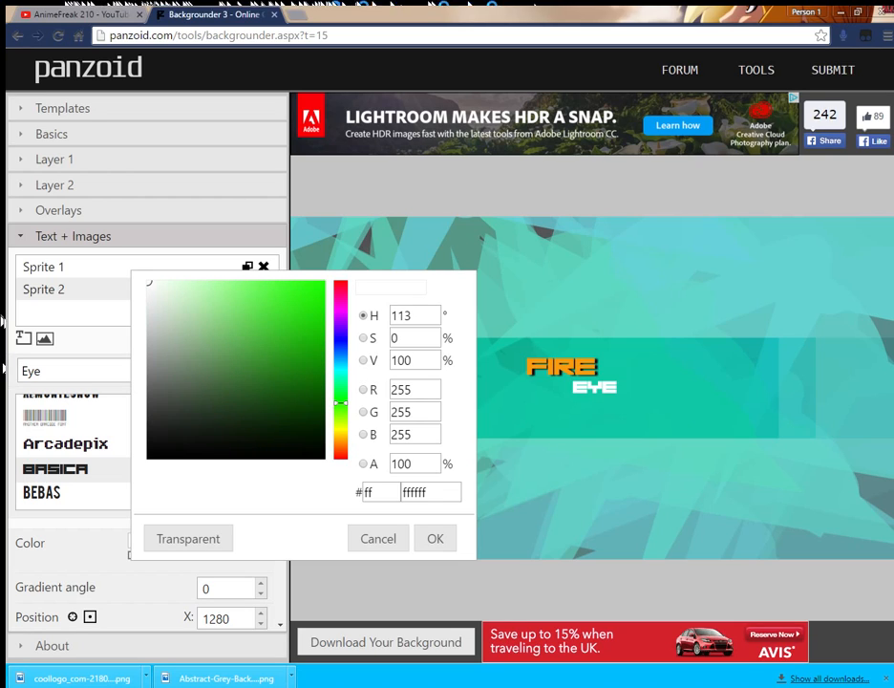
left_click(315, 287)
left_click(436, 539)
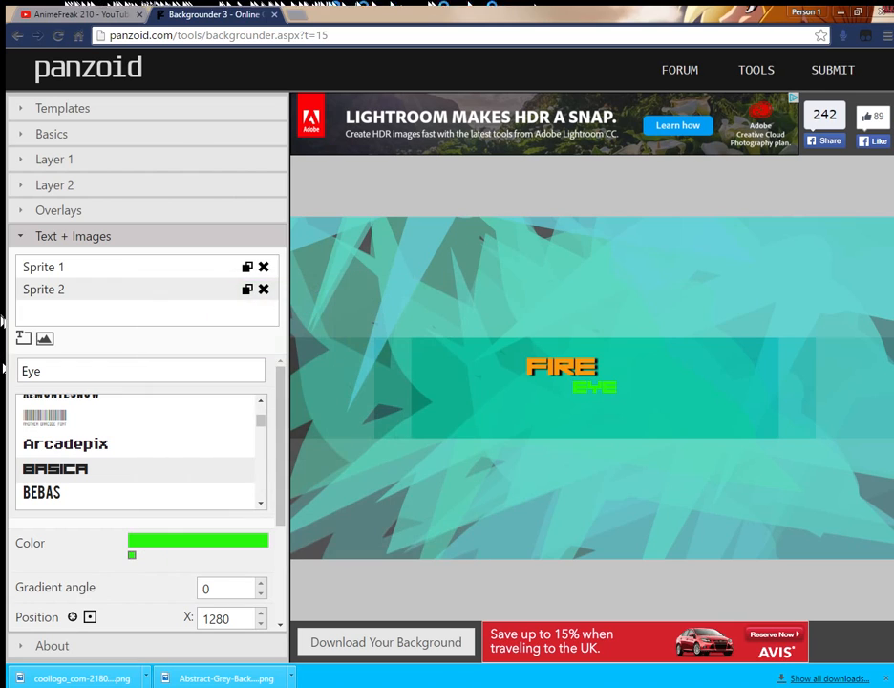
Turn on the "Eye" text's shadow with an X offset of 4 and a Y offset of 1.
scroll(143, 478, "down", 4)
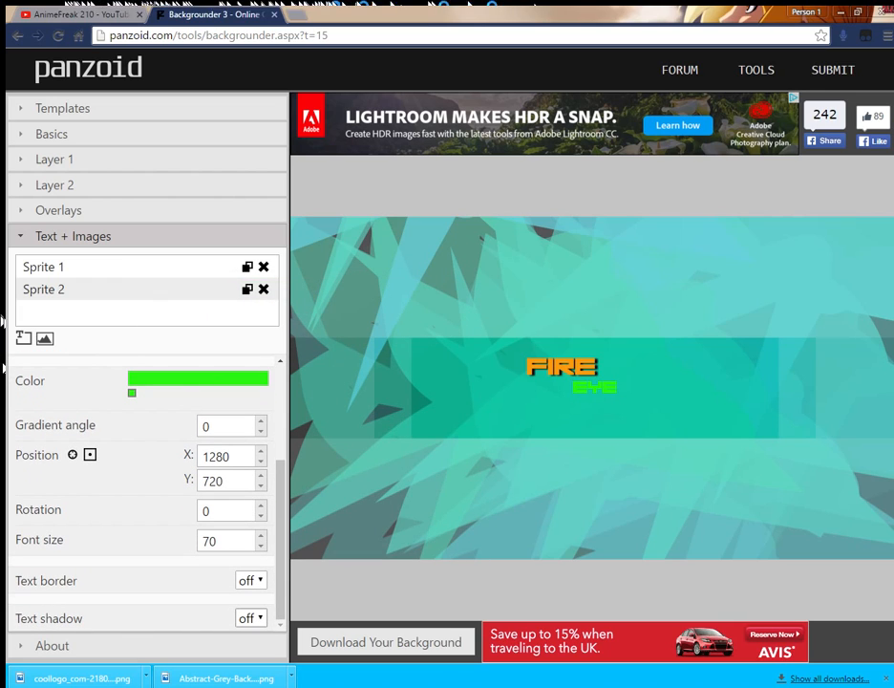
left_click(252, 617)
key("Down")
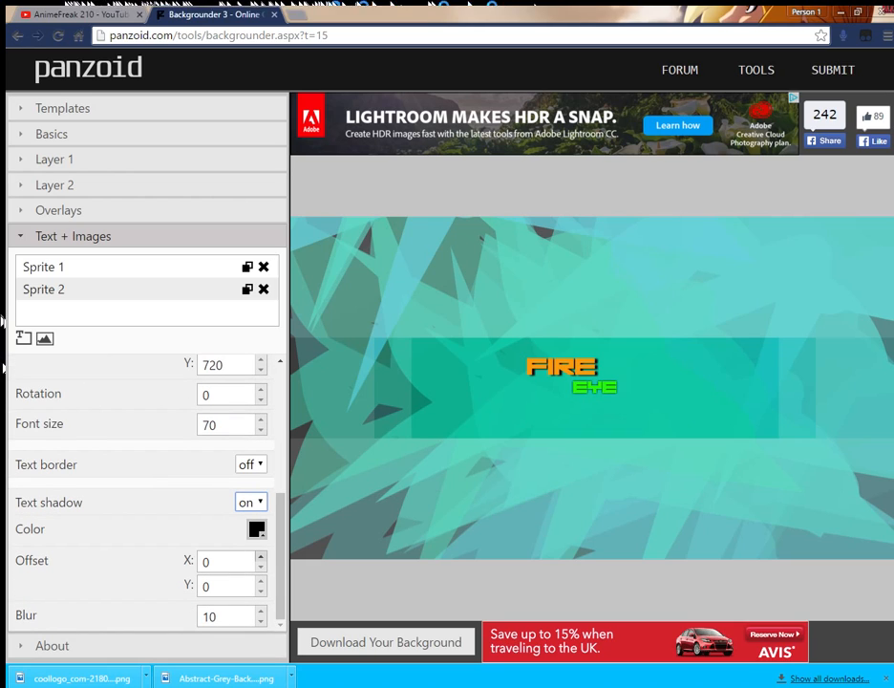
left_click(260, 557)
left_click(261, 557)
left_click(260, 556)
left_click(260, 557)
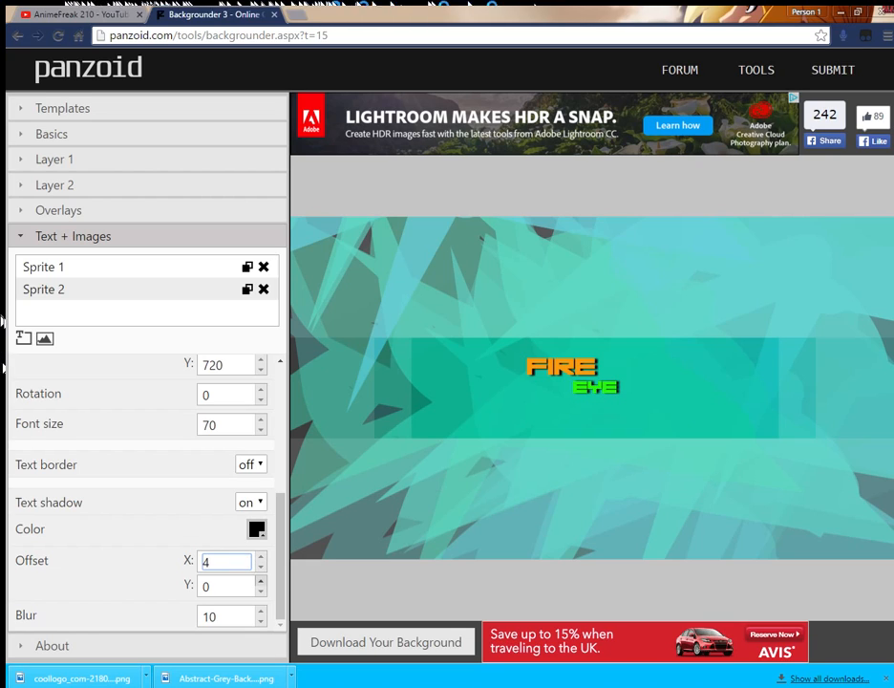
left_click(261, 581)
left_click(143, 578)
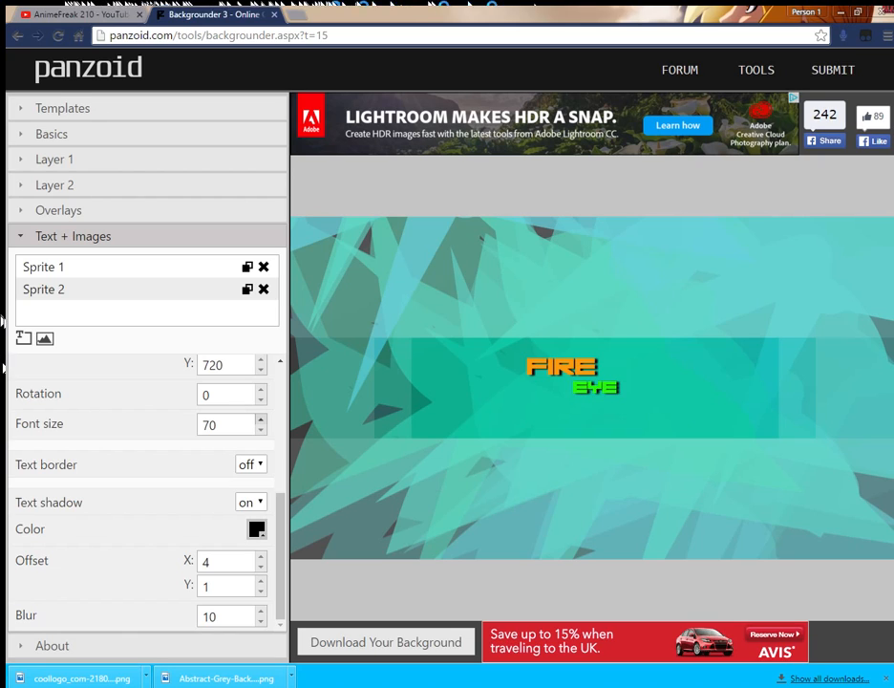
Set the "Eye" text's font size to 80.
left_click(261, 419)
left_click(261, 419)
left_click(260, 419)
left_click(260, 420)
left_click(261, 420)
left_click(261, 419)
left_click(260, 419)
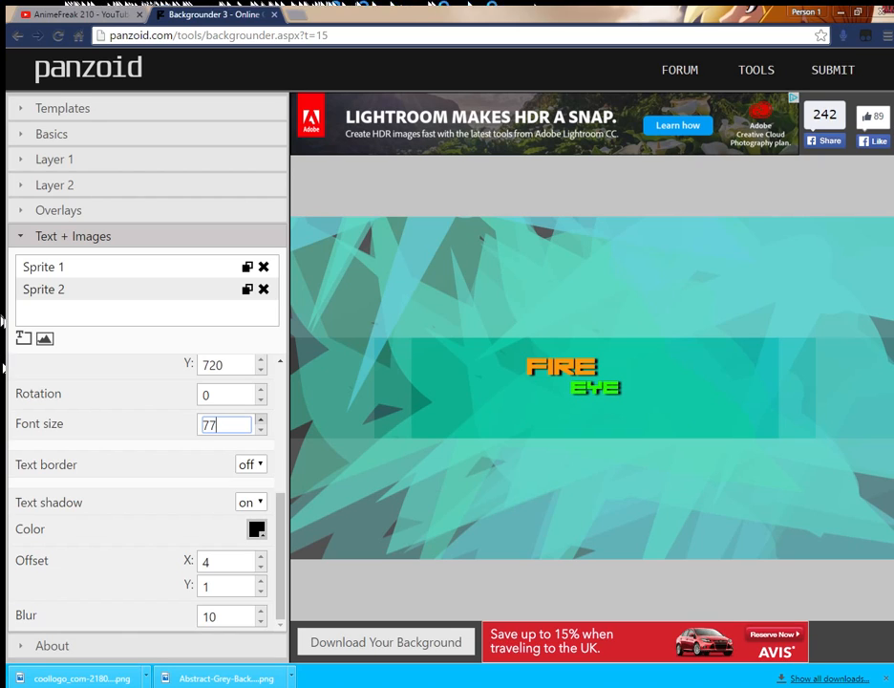
left_click(261, 419)
left_click(261, 419)
left_click(261, 419)
left_click(134, 426)
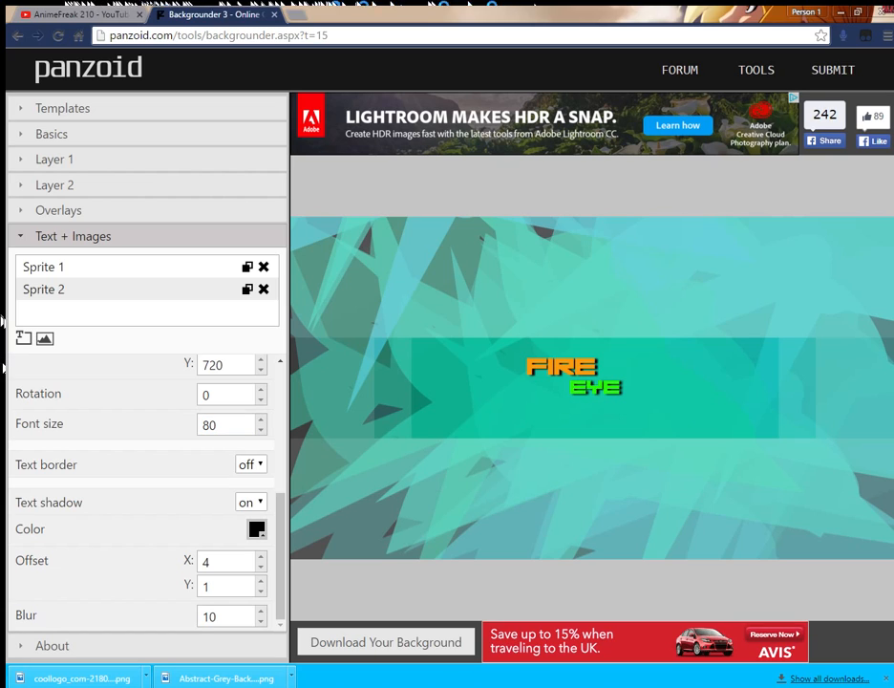
Add a third text reading "Jack" in the Basica font, placed below and right of "Eye" at about X 1423, Y 793.
left_click(24, 338)
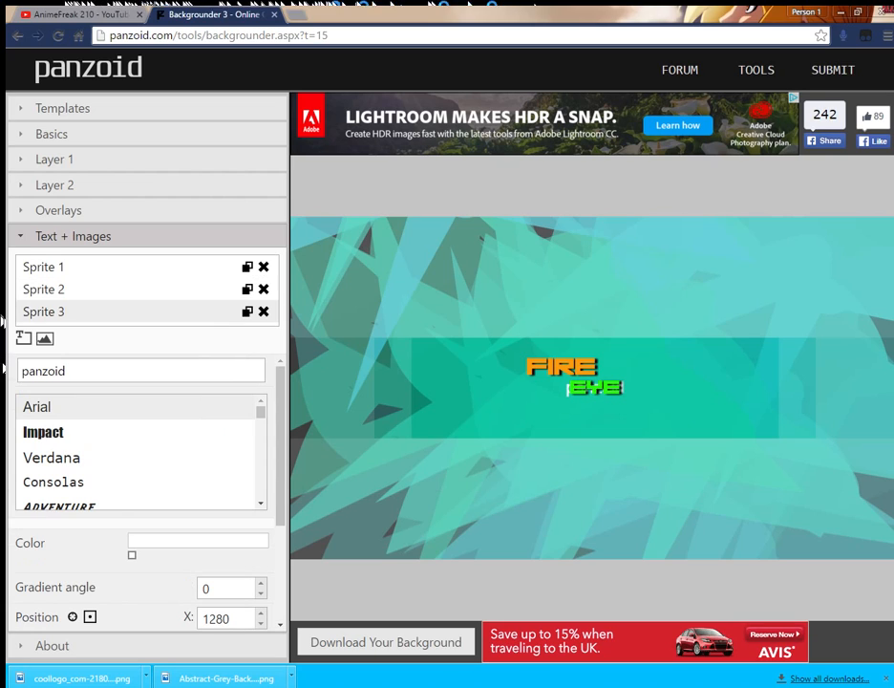
left_click_drag(71, 371, 3, 372)
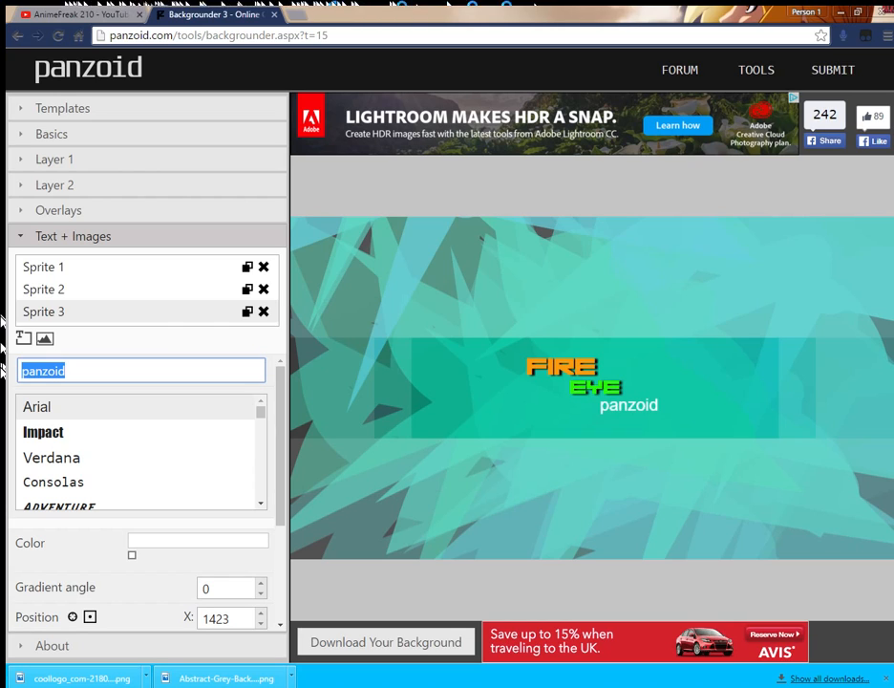
type("Jack")
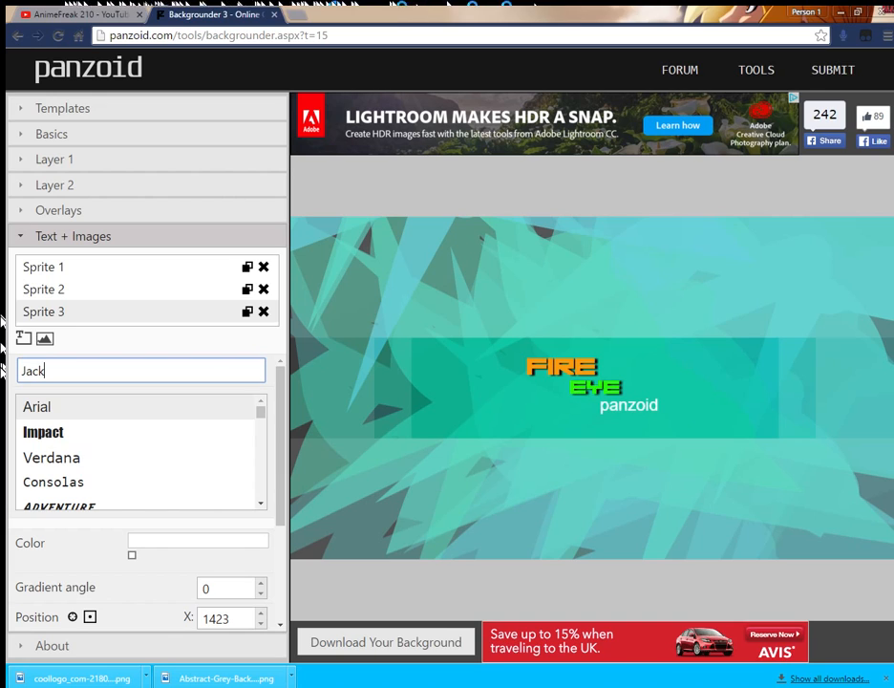
scroll(140, 451, "down", 3)
scroll(140, 451, "down", 1)
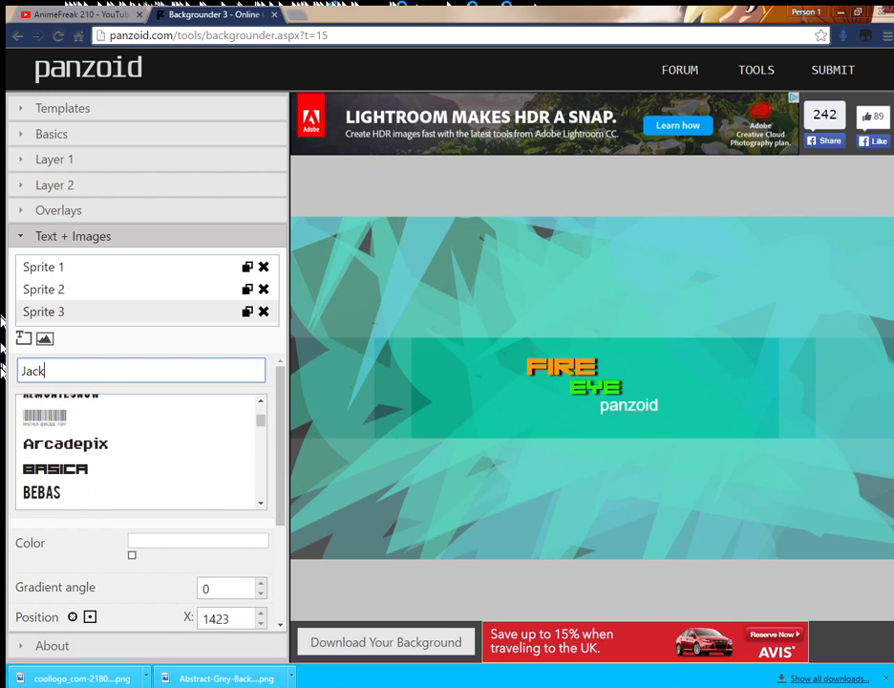
left_click(95, 467)
Turn on the "Jack" text's shadow with an X offset of 4 and a Y offset of 1.
scroll(141, 450, "down", 4)
scroll(3, 369, "down", 2)
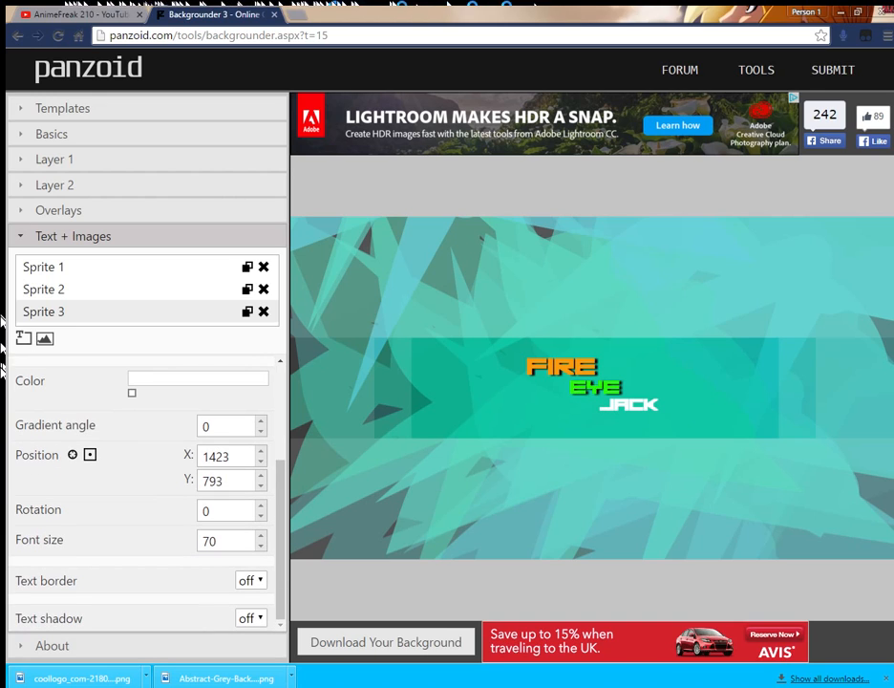
left_click(251, 618)
key("Down")
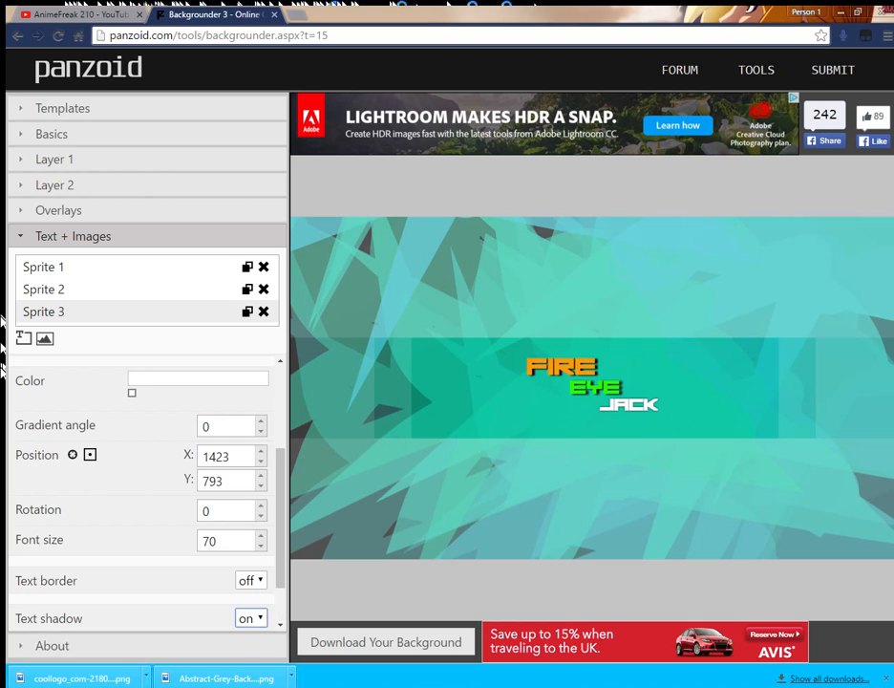
scroll(3, 370, "down", 2)
key("Tab")
key("Tab")
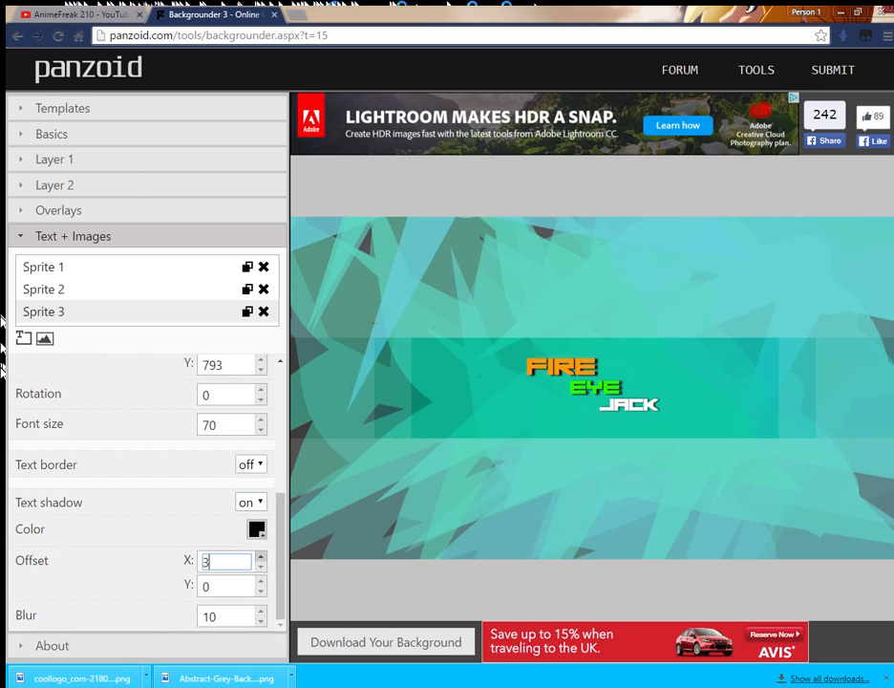
type("4")
key("Tab")
type("1")
scroll(3, 370, "up", 5)
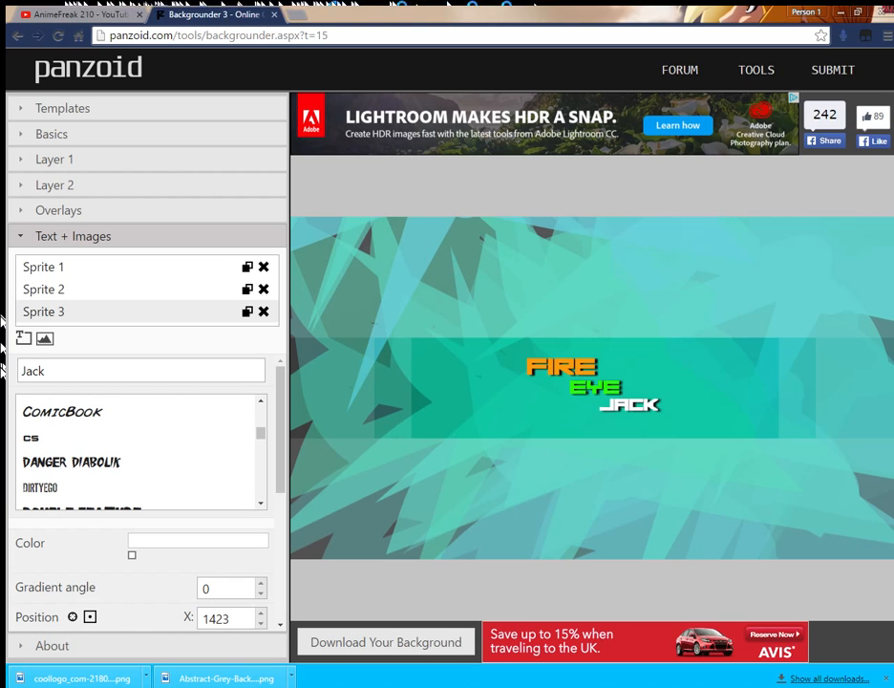
Set the "Jack" text's color to amber, hex f4b70b.
scroll(2, 370, "down", 6)
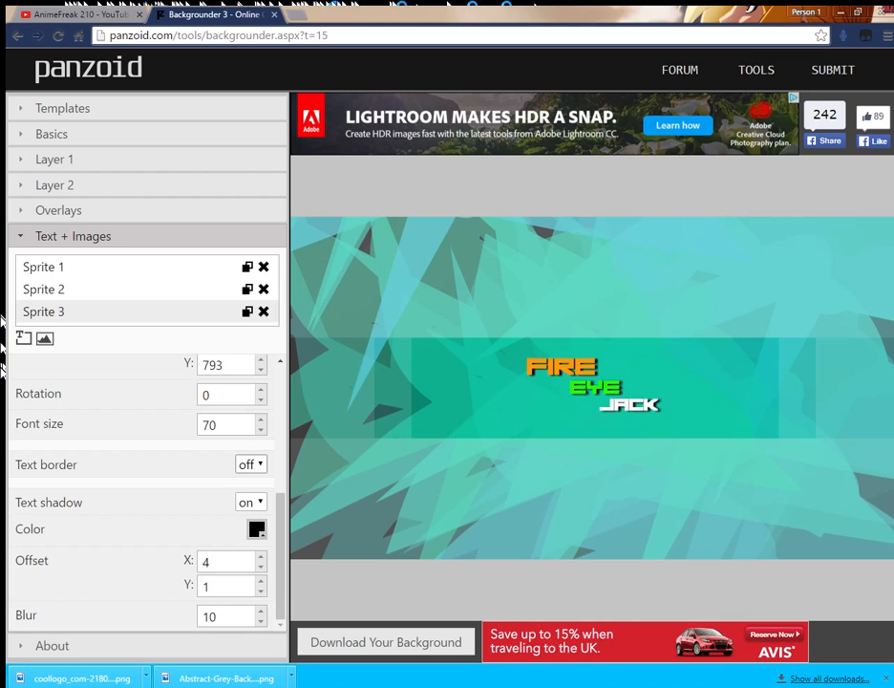
scroll(143, 430, "up", 4)
scroll(4, 371, "up", 2)
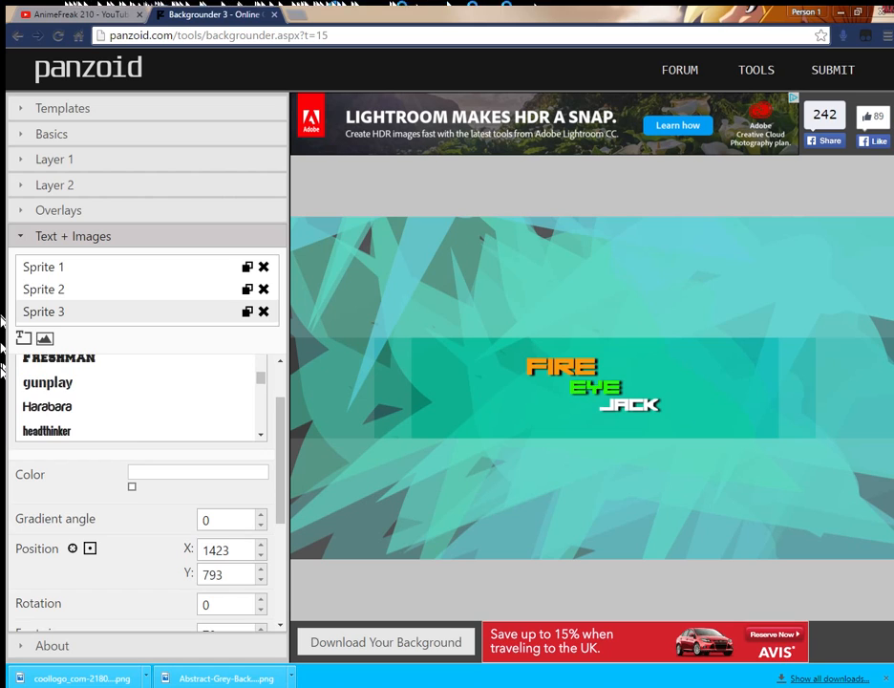
scroll(4, 370, "down", 3)
scroll(4, 370, "up", 3)
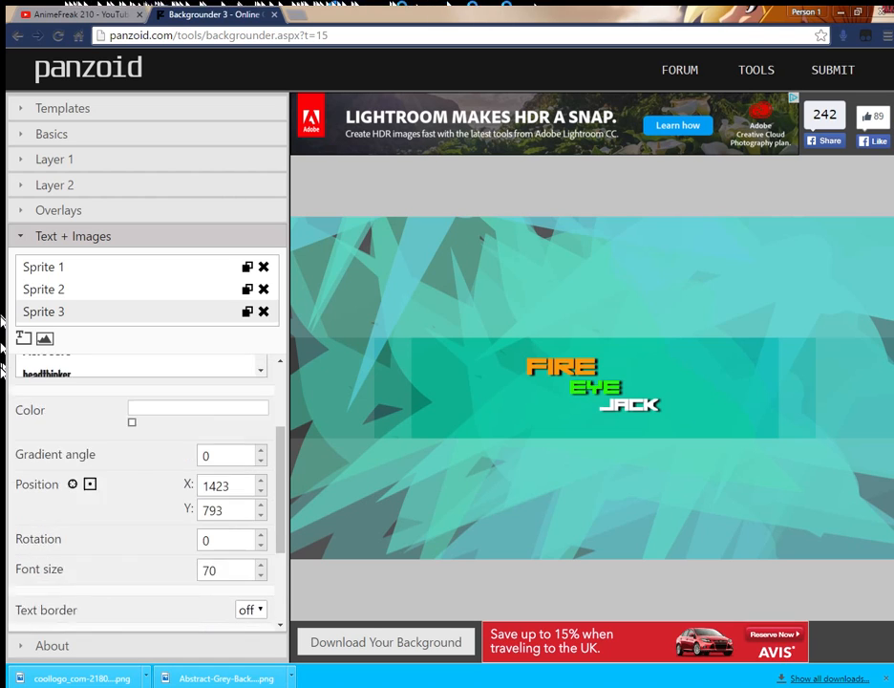
left_click(132, 486)
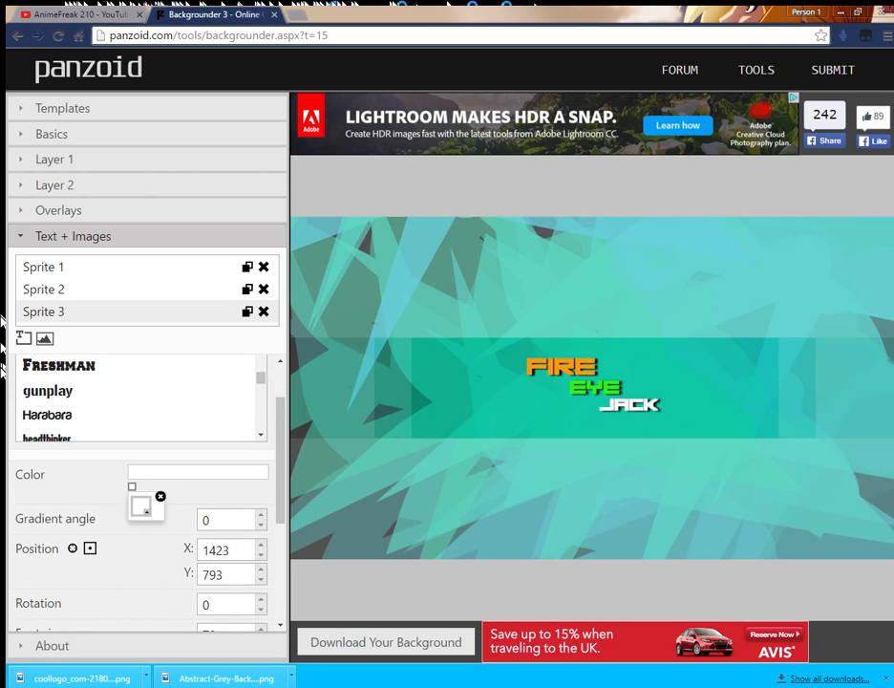
left_click(141, 506)
left_click(341, 369)
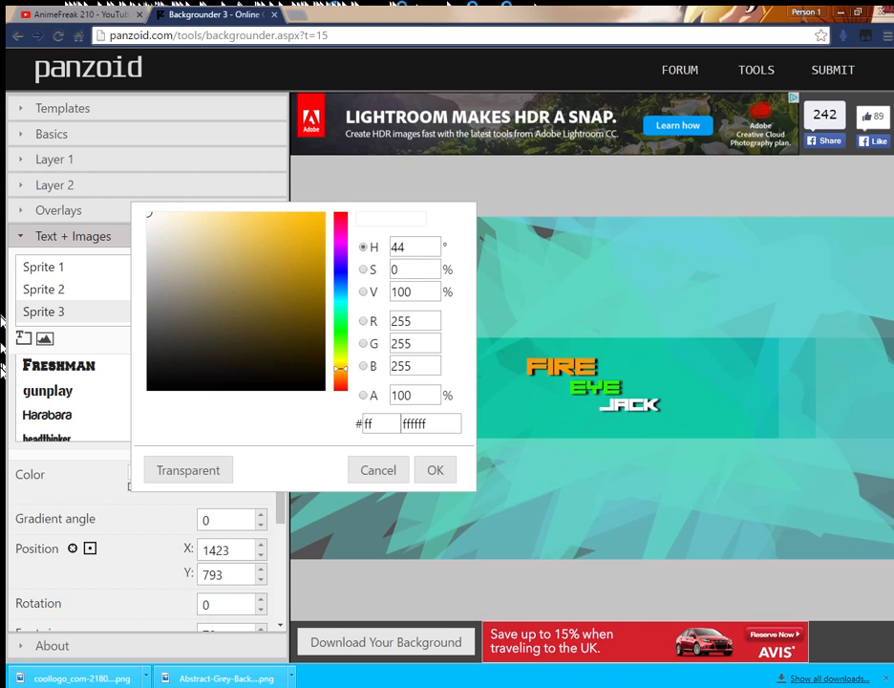
left_click(317, 218)
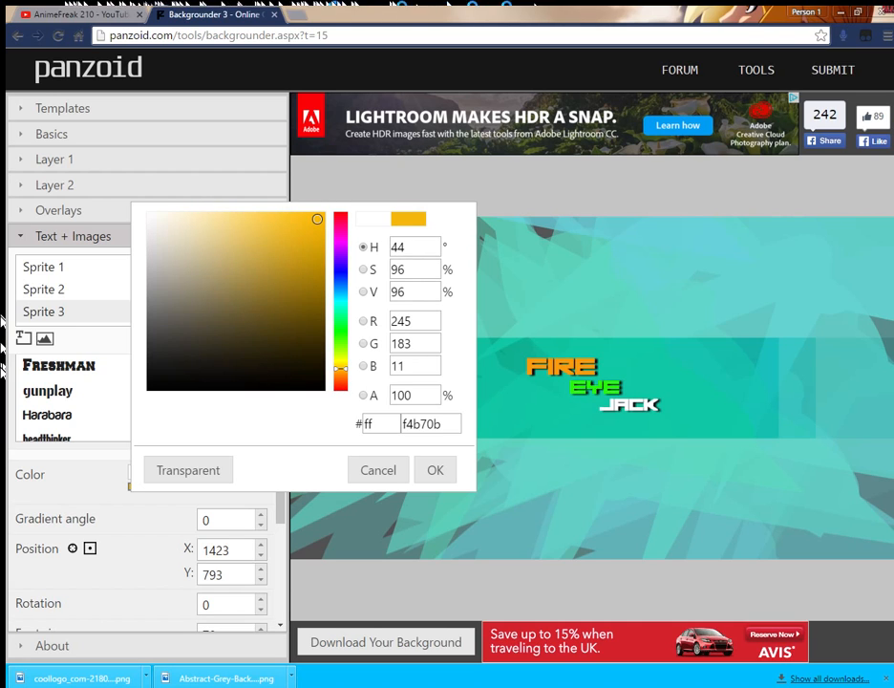
left_click(435, 469)
Adjust the "Jack" text's color to a slightly duller amber, hex f0b513.
scroll(191, 506, "down", 1)
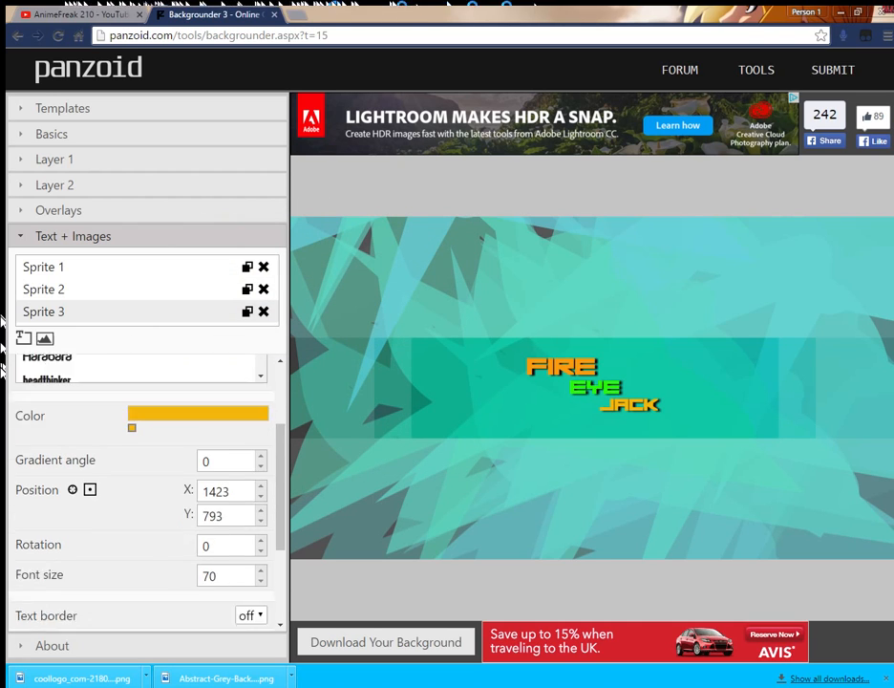
scroll(4, 368, "down", 3)
scroll(4, 368, "up", 4)
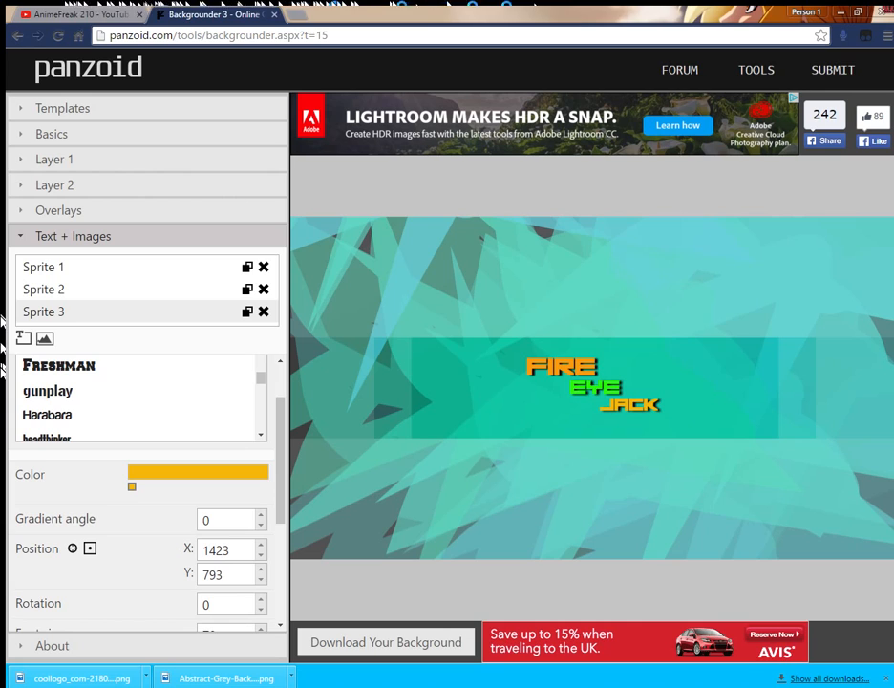
left_click(132, 487)
left_click(141, 506)
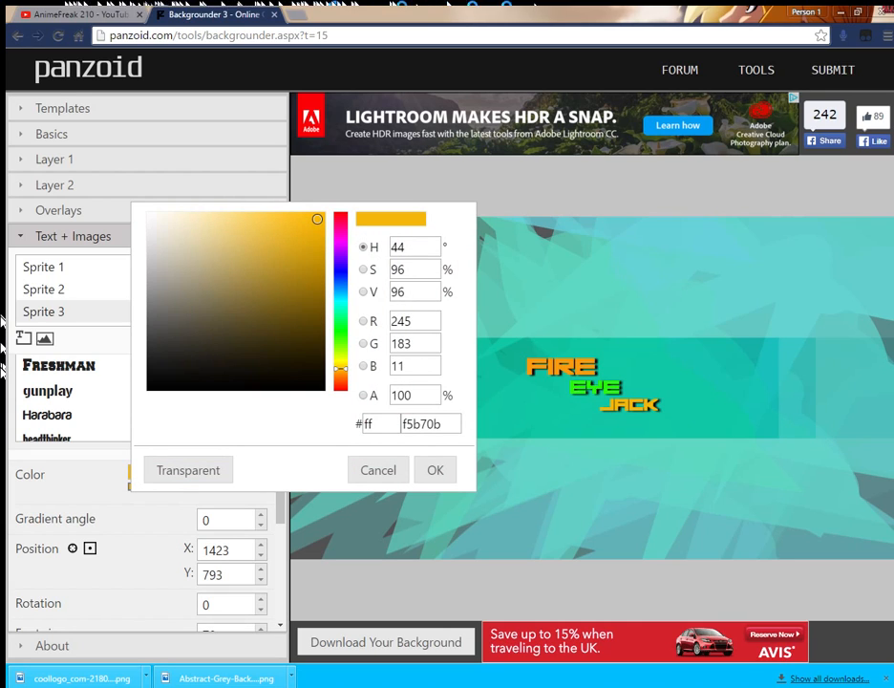
left_click_drag(317, 218, 310, 222)
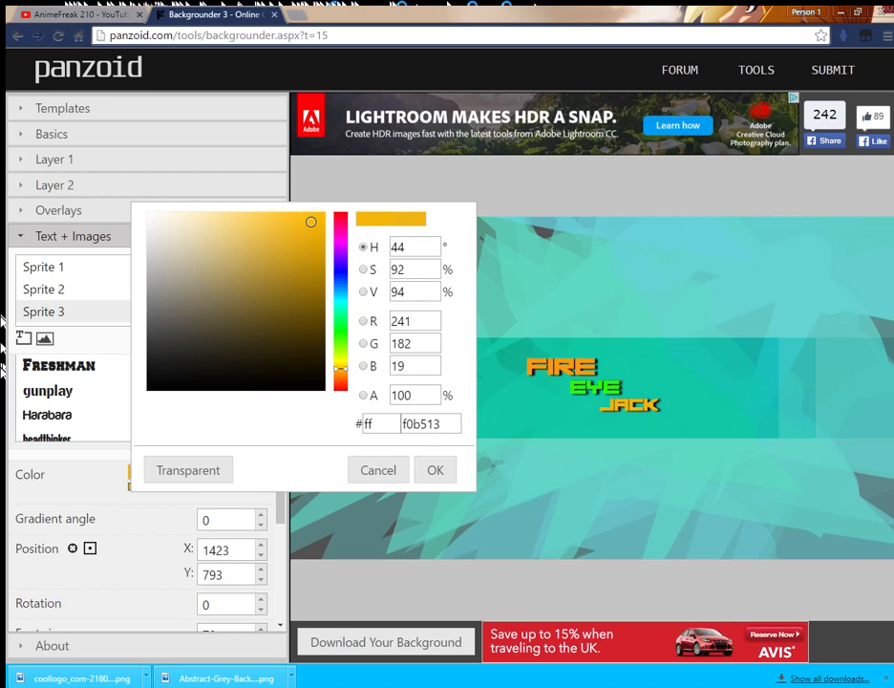
left_click(435, 470)
Enlarge the "Jack" text to font size 91 and move it slightly down and left to X 1405, Y 804.
scroll(143, 477, "down", 2)
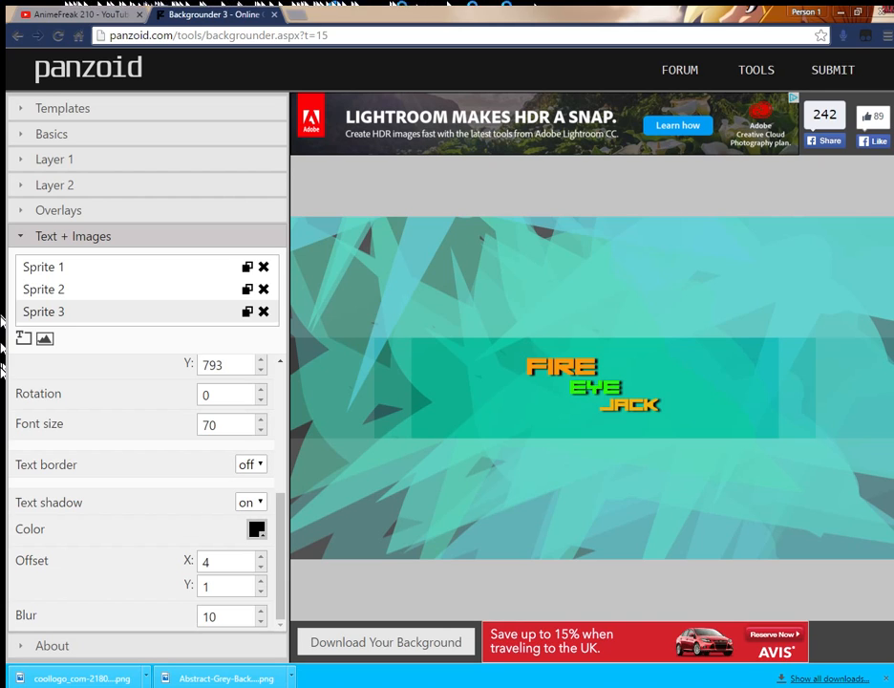
scroll(143, 458, "up", 2)
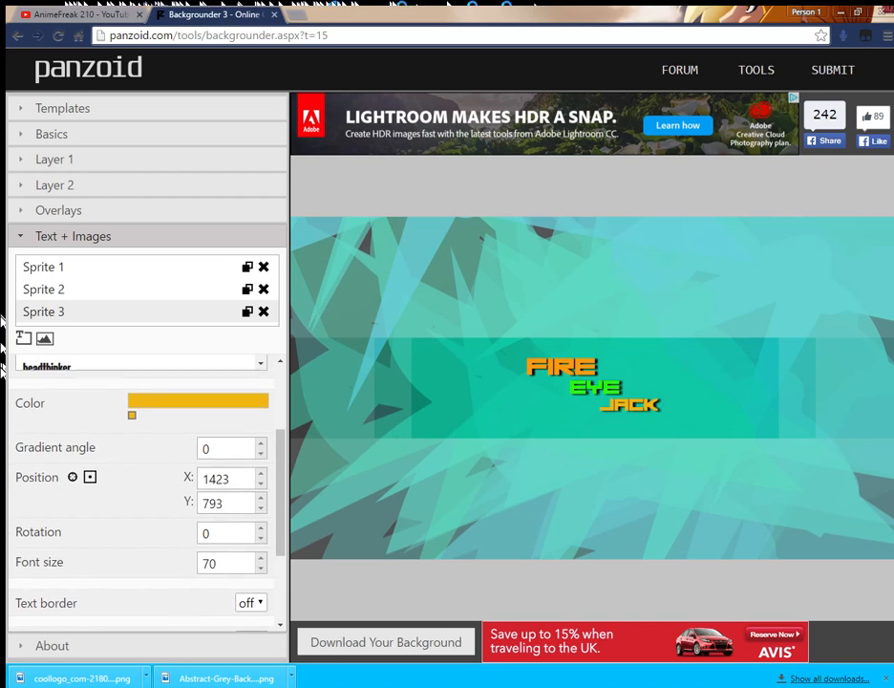
scroll(144, 458, "down", 2)
left_click(260, 419)
left_click(261, 419)
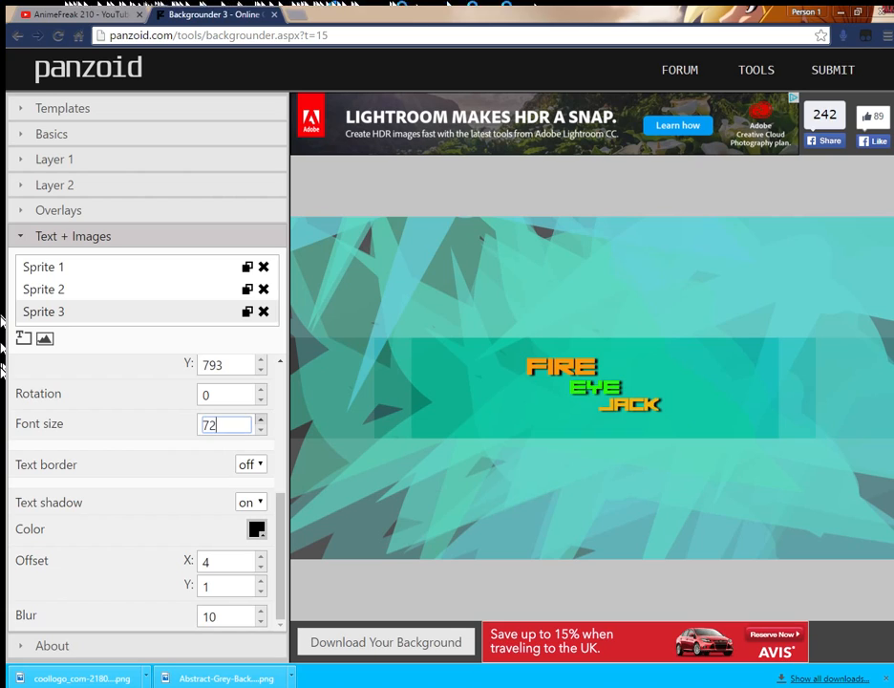
left_click(261, 419)
left_click(261, 419)
left_click(261, 419)
left_click(261, 419)
left_click(261, 419)
double_click(261, 419)
left_click(261, 419)
left_click(261, 419)
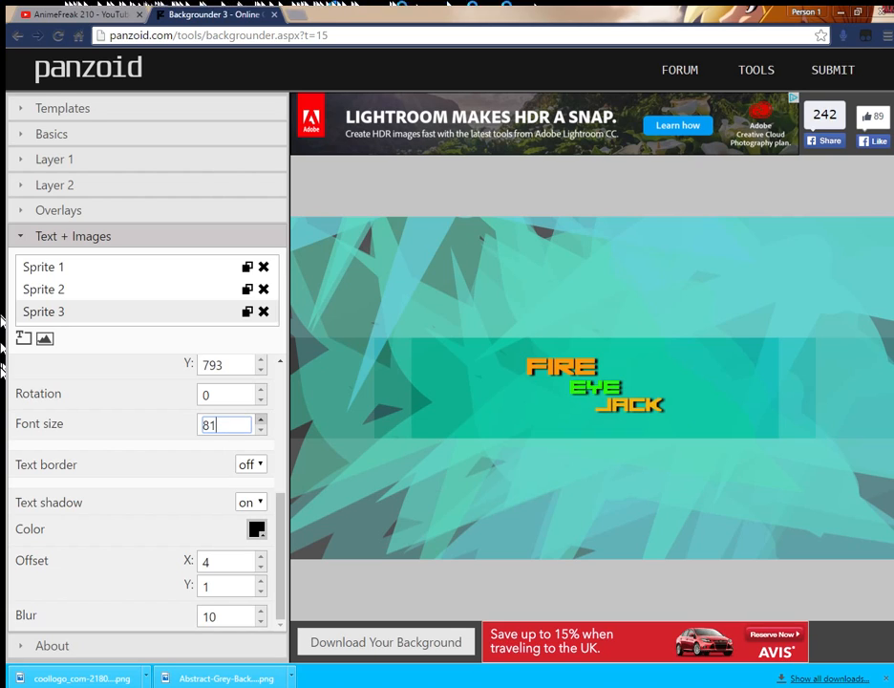
left_click(261, 419)
left_click(261, 419)
left_click(261, 419)
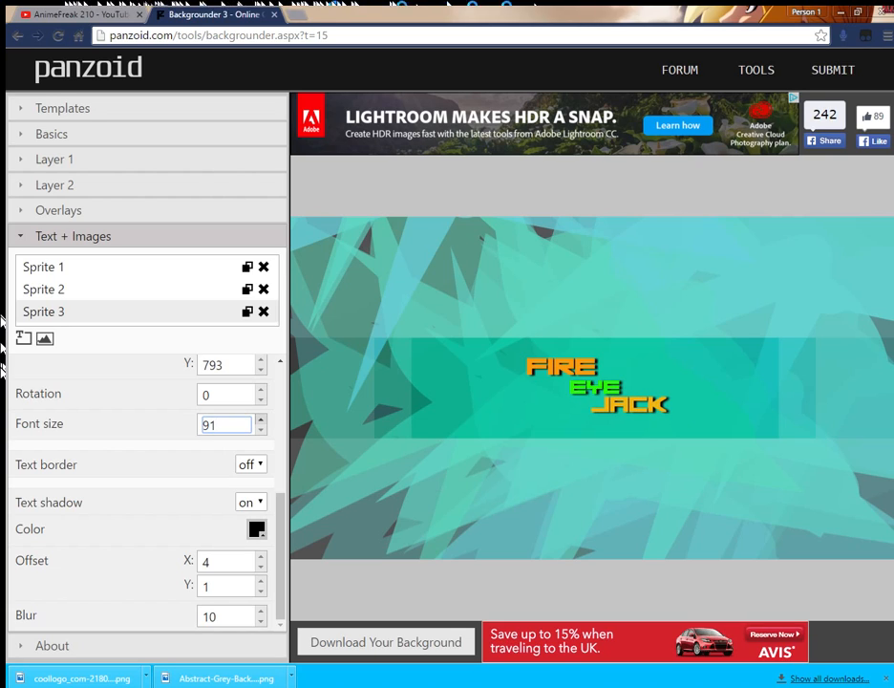
left_click_drag(630, 405, 625, 407)
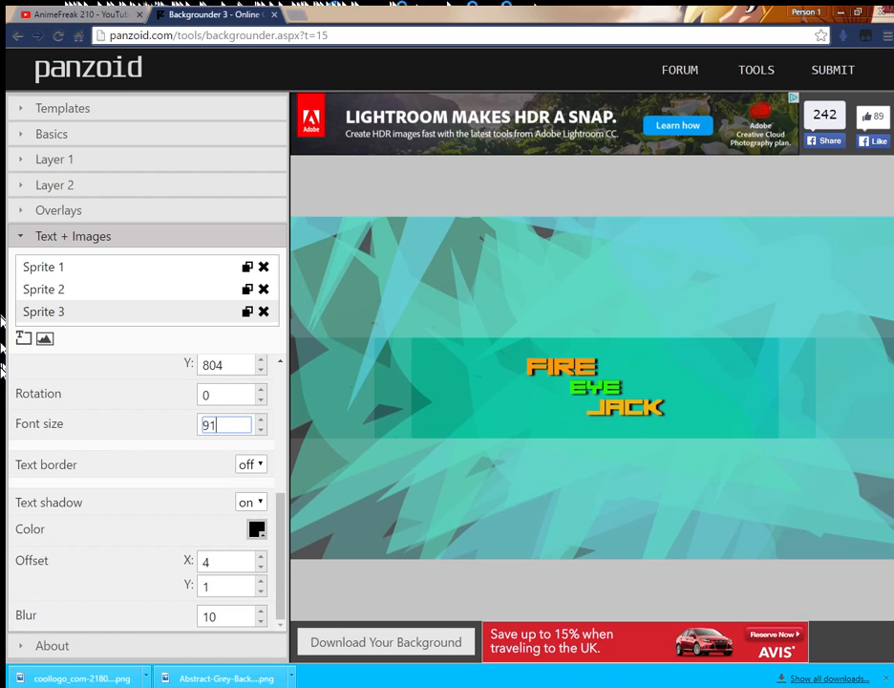
Check the "Fire" text's font size and set the "Jack" text's font size to 100.
left_click(95, 268)
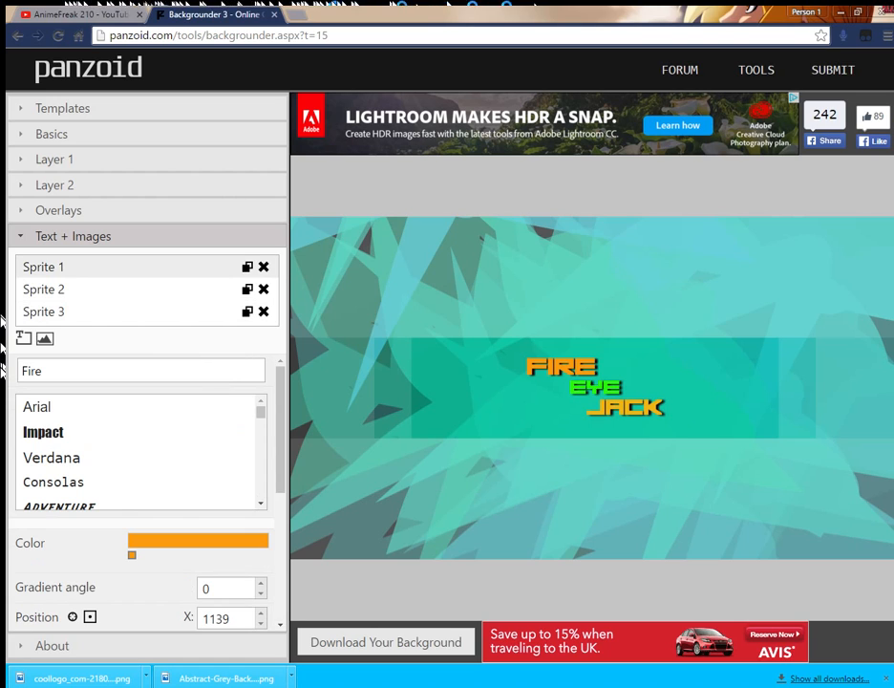
scroll(141, 429, "down", 10)
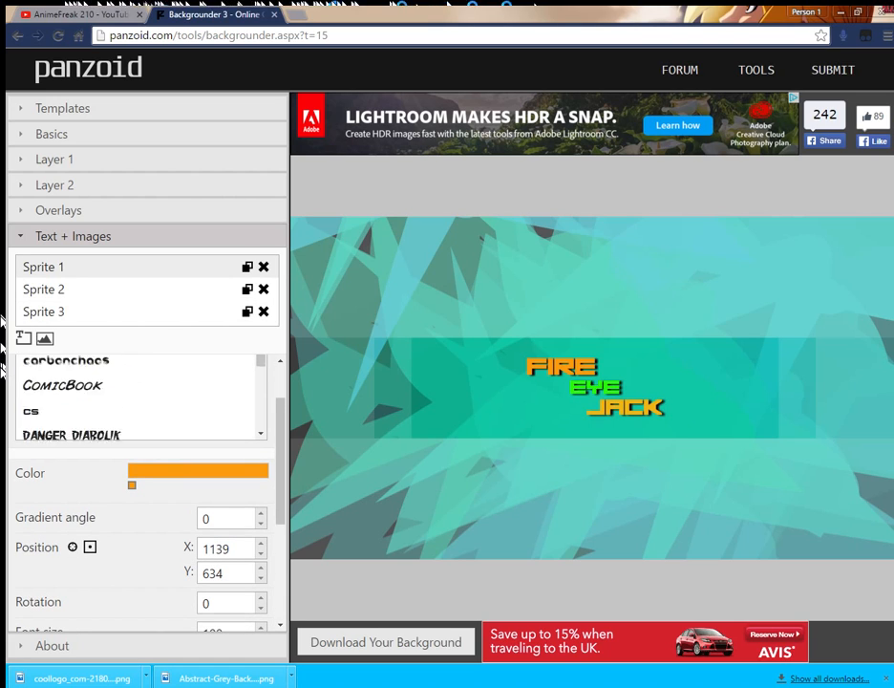
scroll(140, 401, "down", 10)
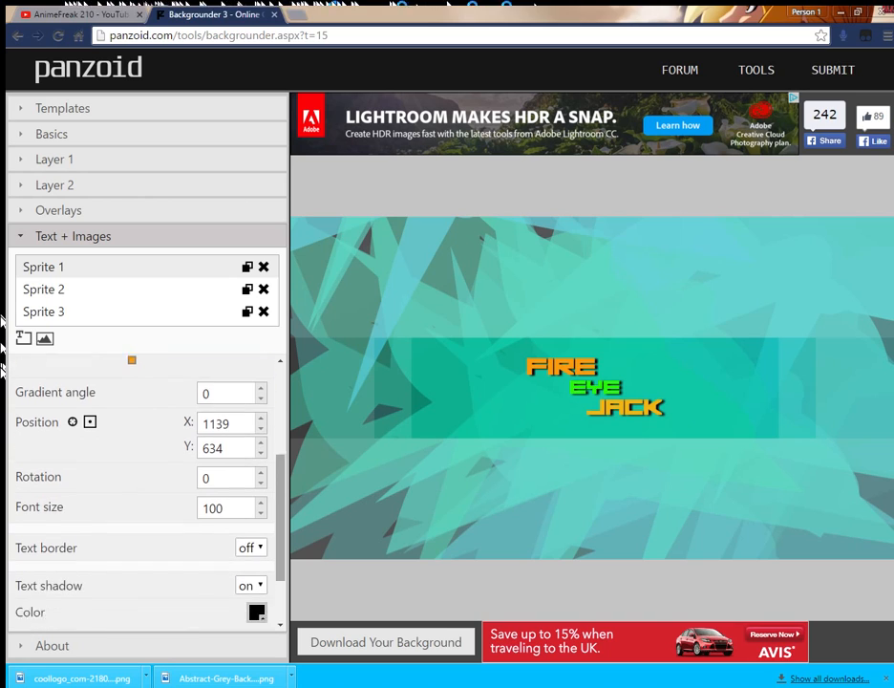
left_click(96, 312)
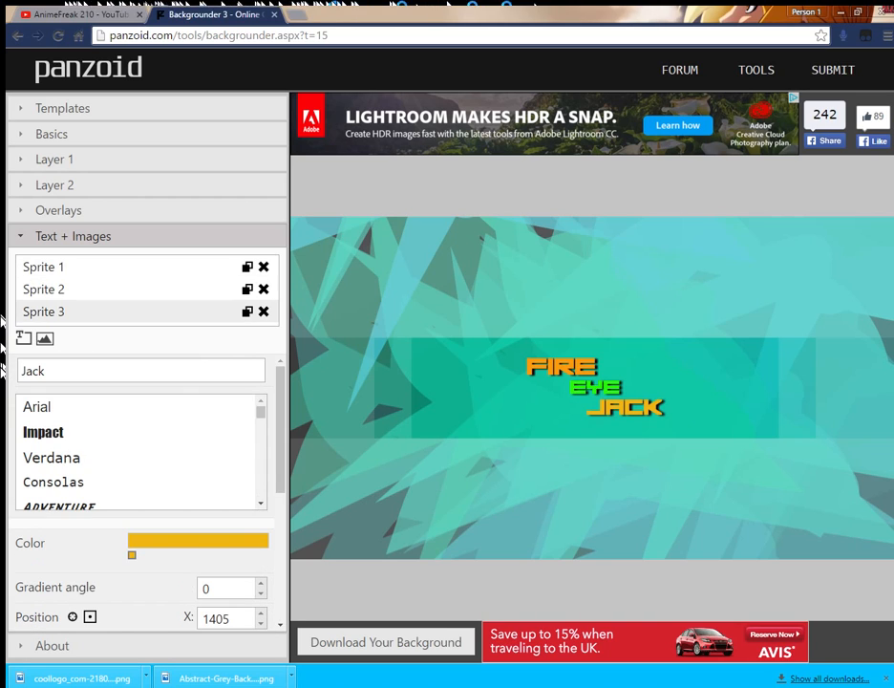
scroll(140, 434, "down", 3)
scroll(141, 535, "down", 3)
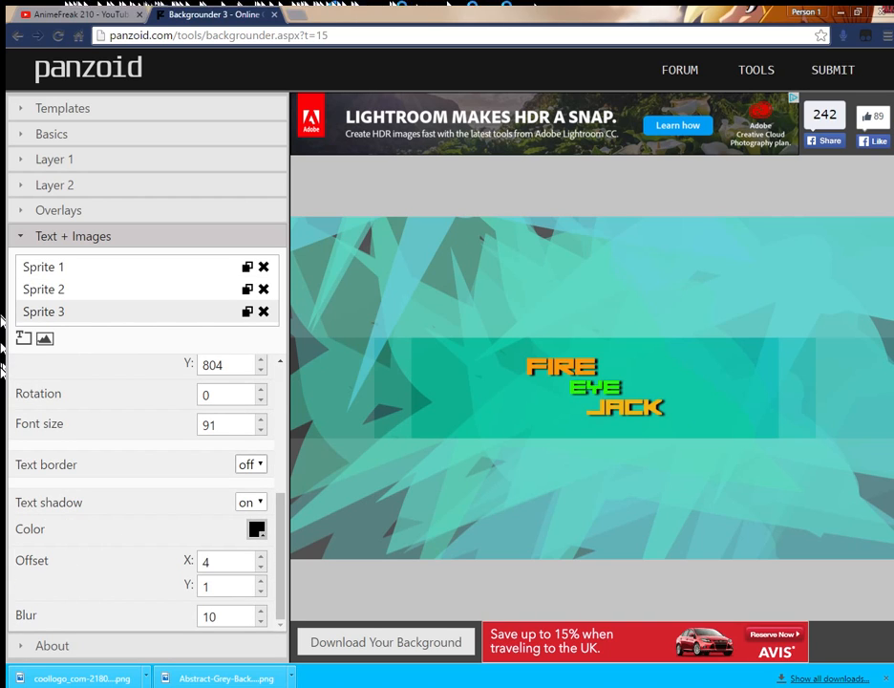
left_click_drag(225, 425, 195, 424)
type("10")
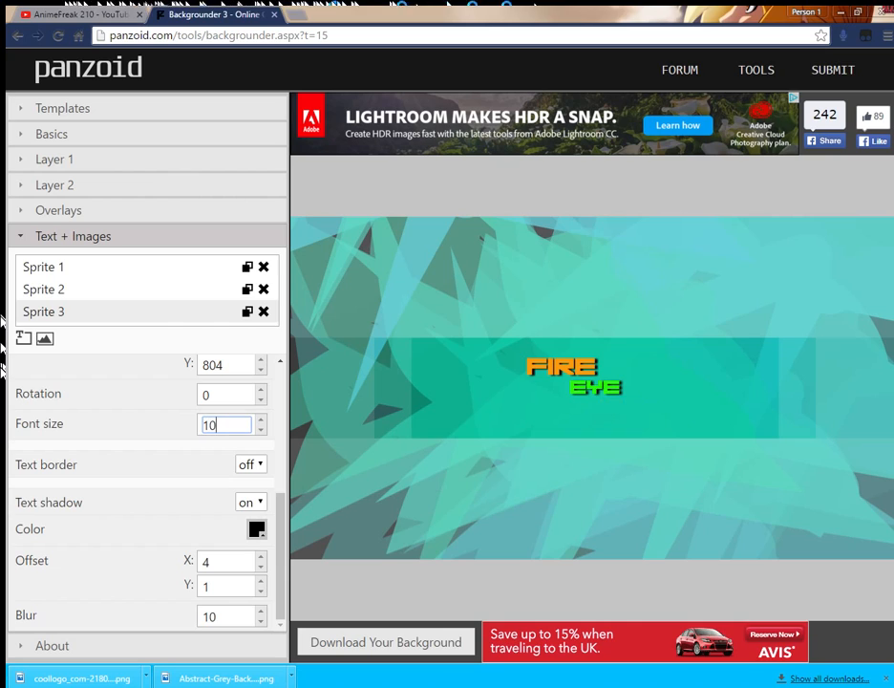
type("0")
key("Return")
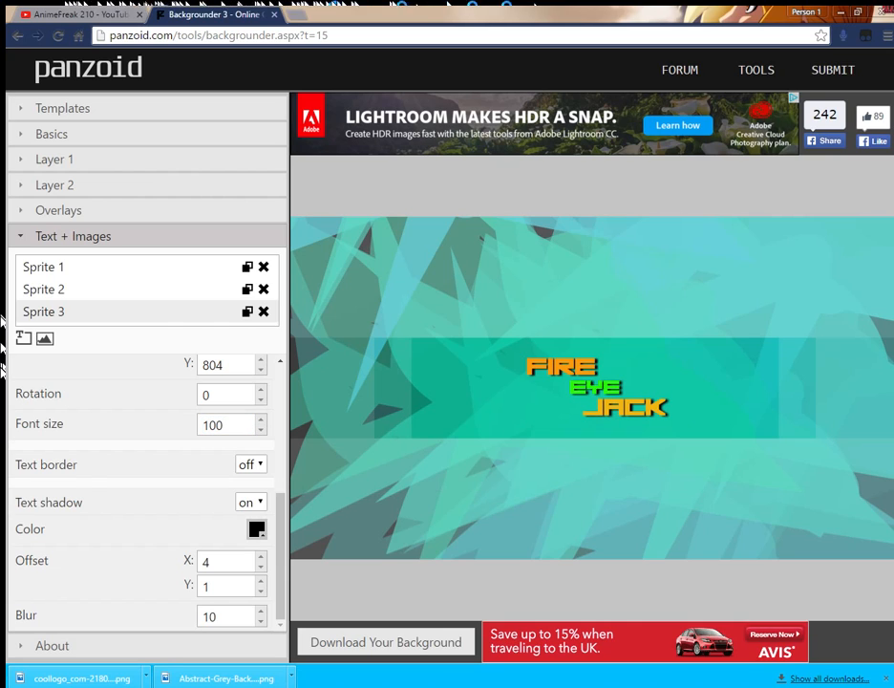
Try a font size of 97 on the "Fire" text and restore it to 100.
left_click(43, 266)
scroll(144, 477, "down", 2)
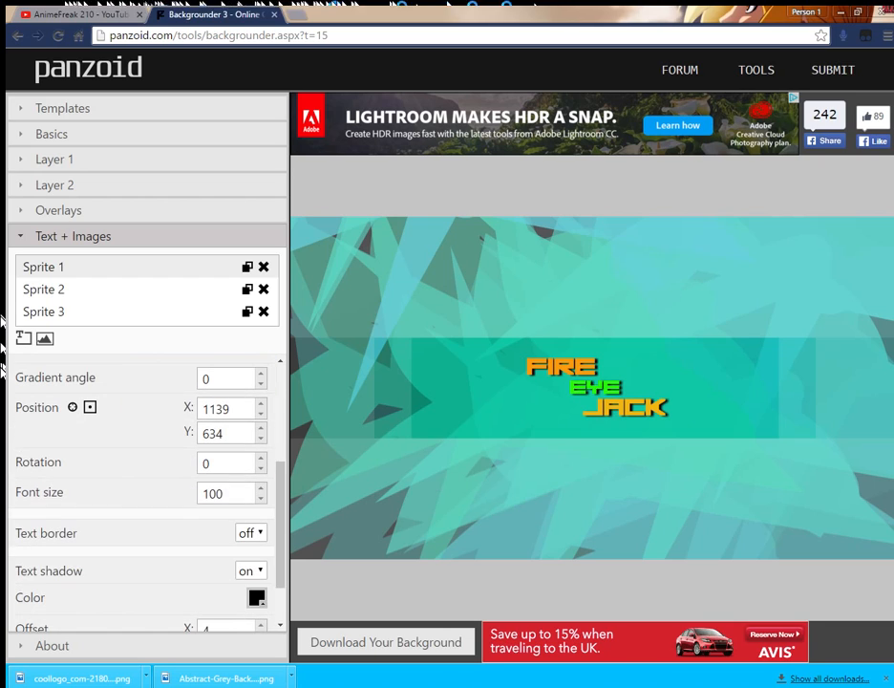
scroll(2, 367, "up", 1)
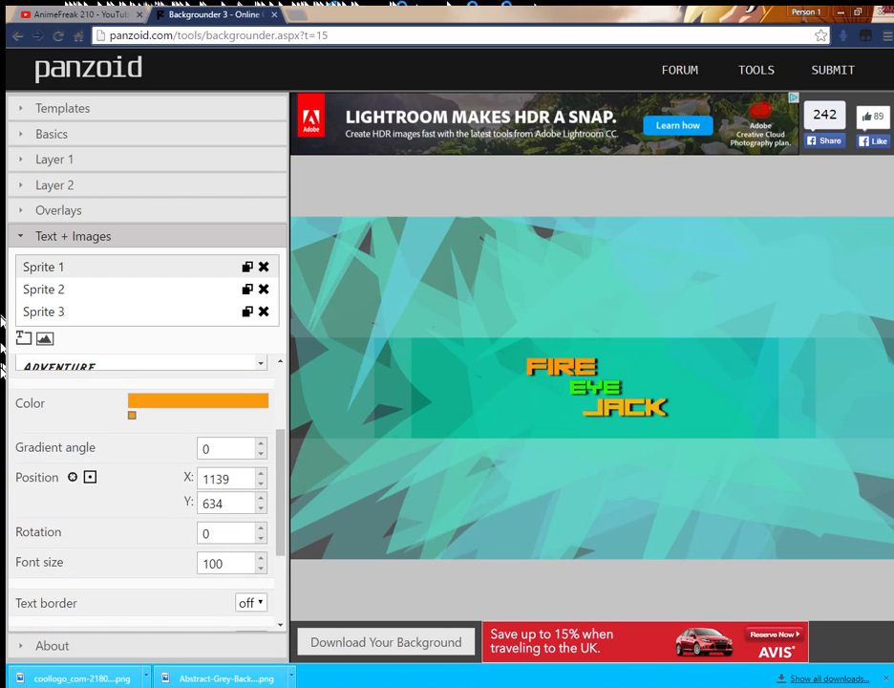
scroll(3, 367, "down", 2)
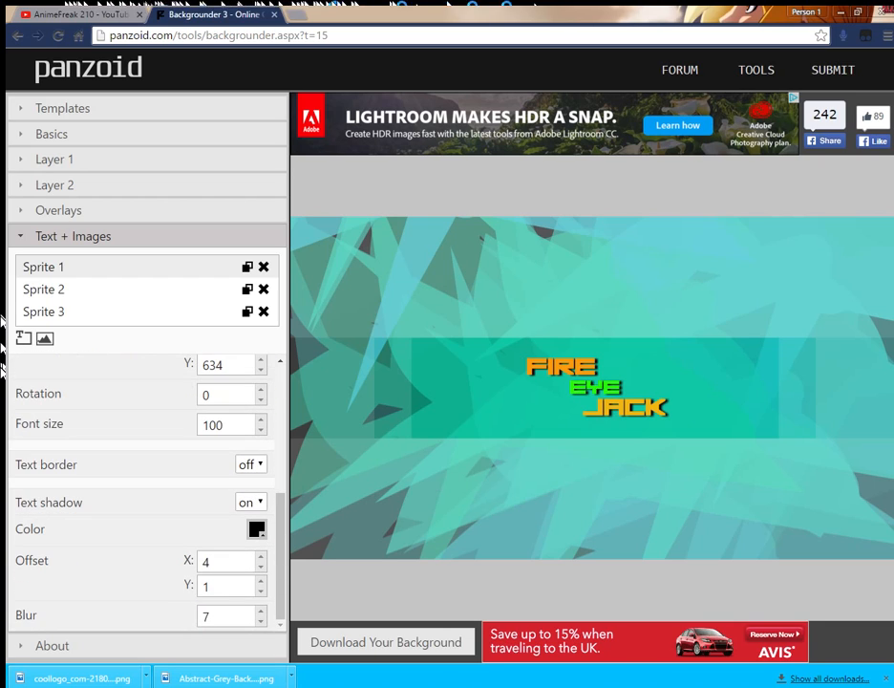
left_click(261, 429)
left_click(261, 430)
left_click(261, 429)
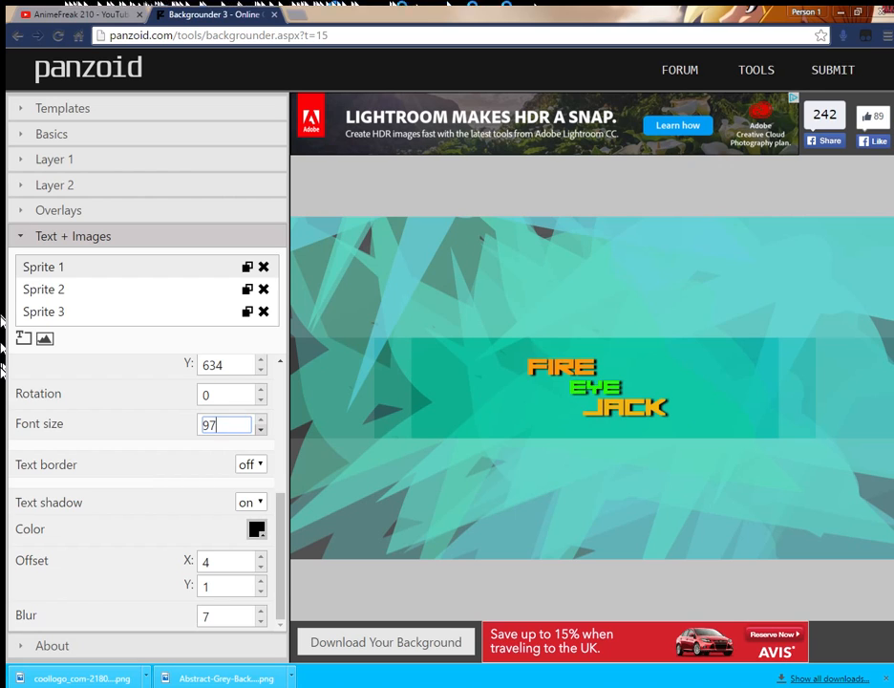
left_click(261, 419)
left_click(260, 420)
left_click(260, 419)
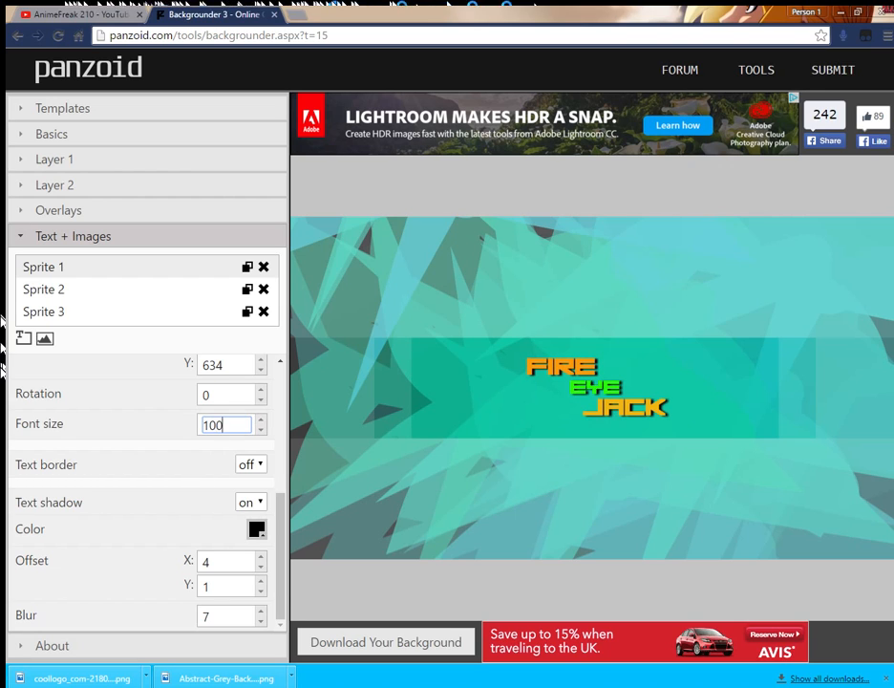
Reduce the "Jack" text's font size to 96.
left_click(115, 311)
scroll(140, 451, "down", 5)
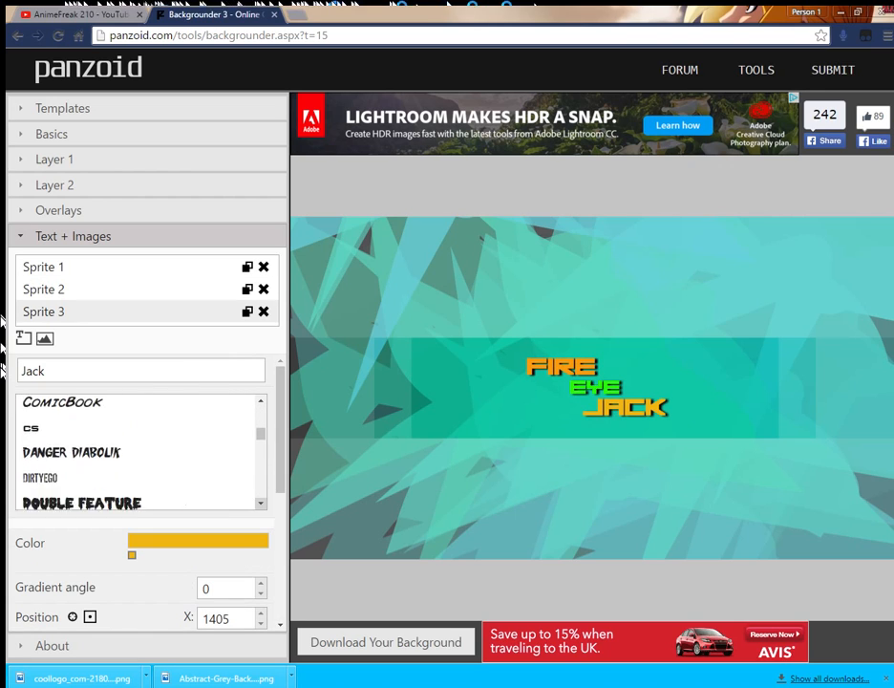
scroll(143, 563, "down", 3)
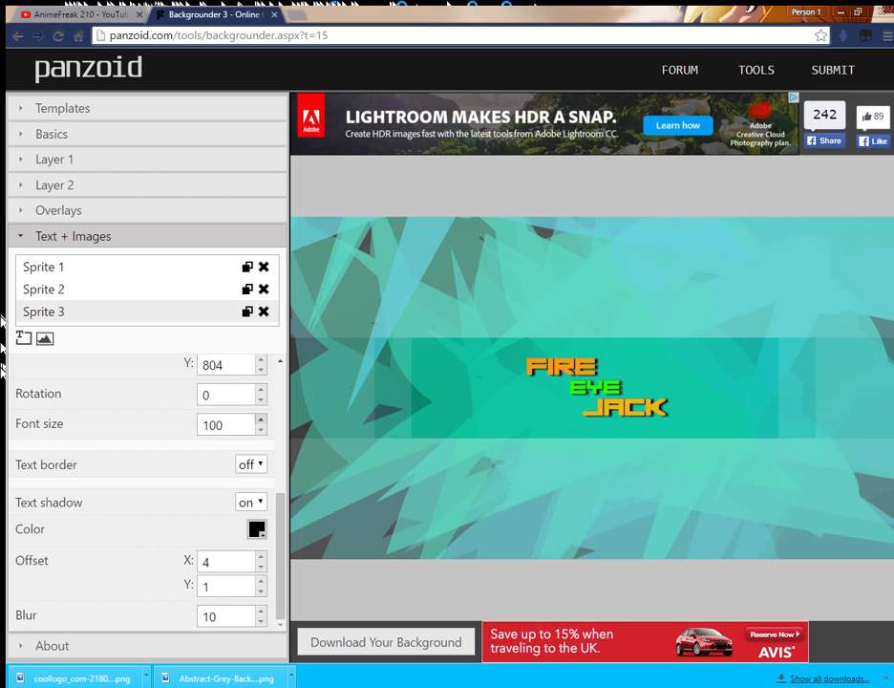
left_click(261, 429)
left_click(261, 430)
left_click(260, 429)
left_click(260, 430)
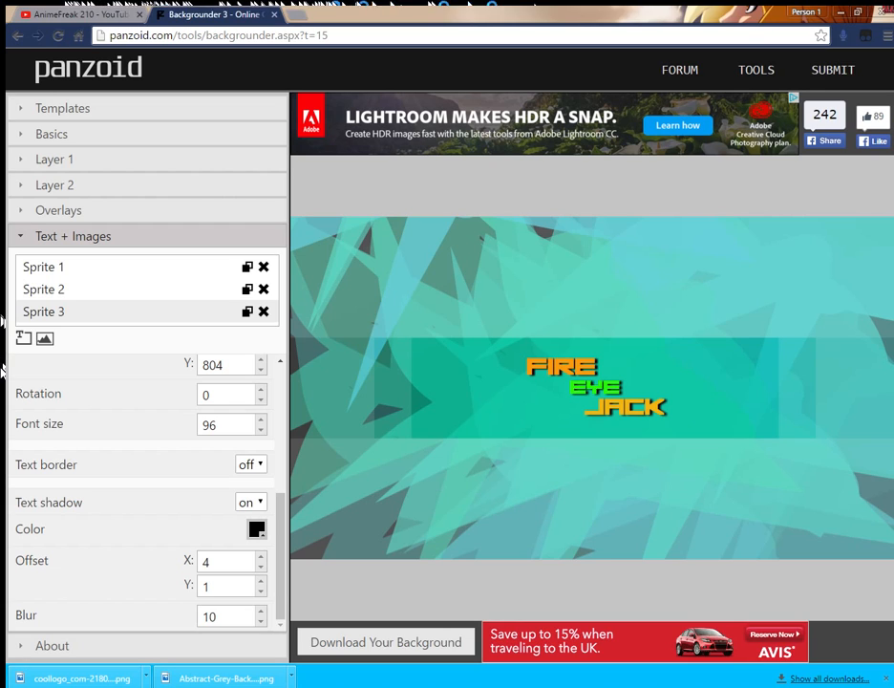
Download the finished banner as a PNG and apply it as the new channel art on the YouTube channel.
left_click(386, 641)
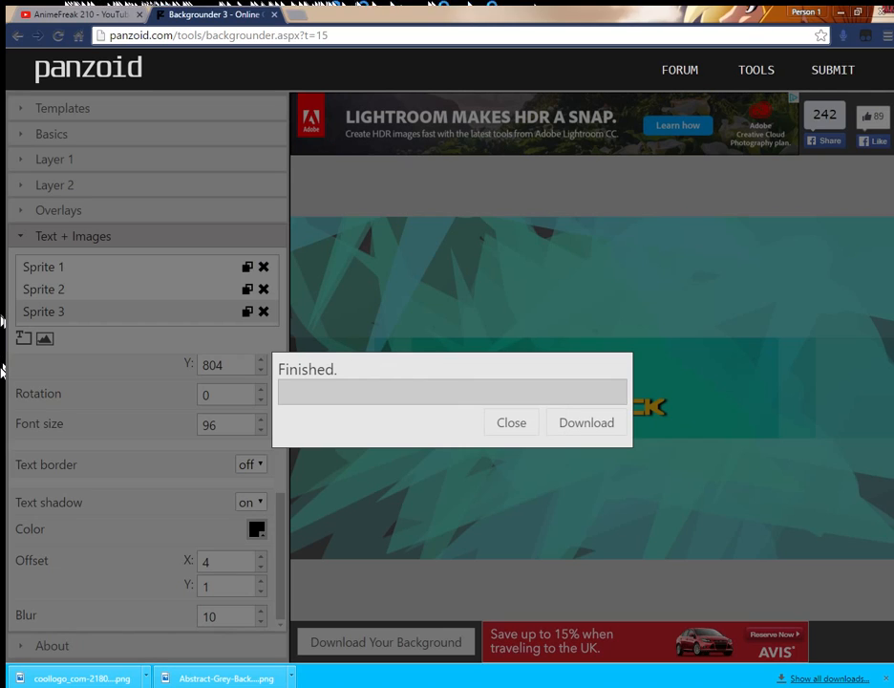
left_click(586, 422)
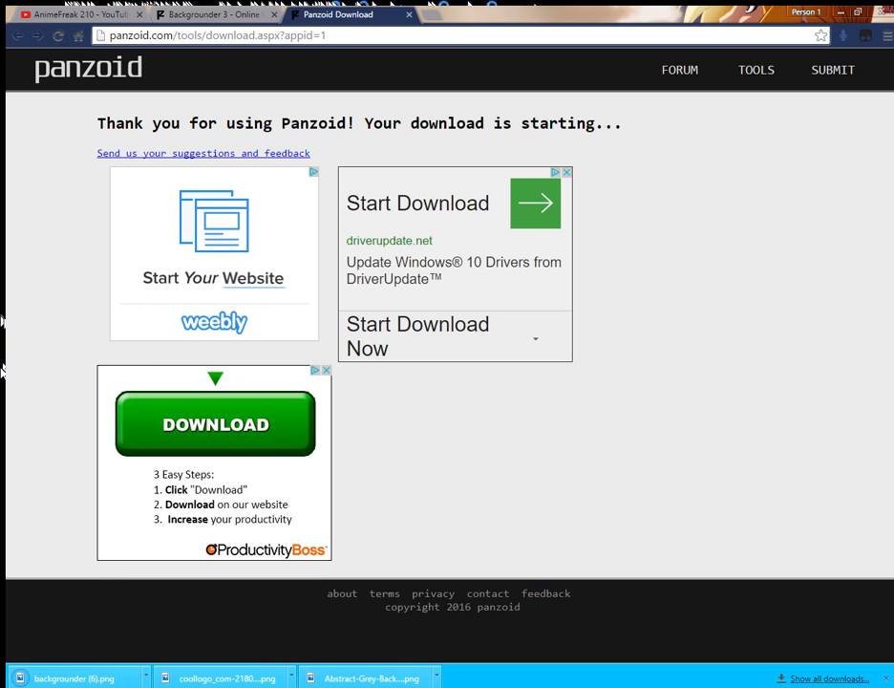
left_click(80, 14)
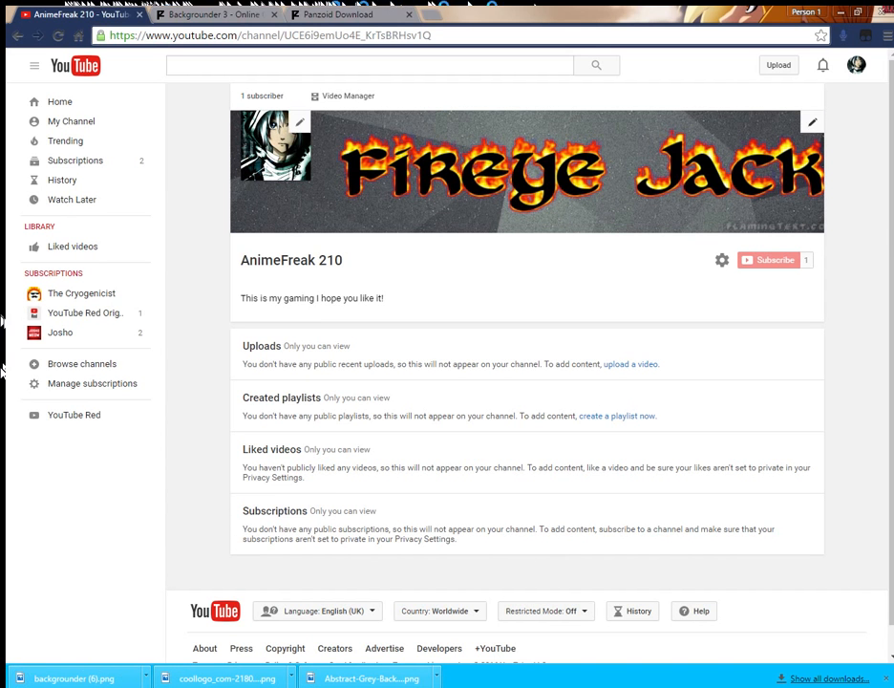
left_click(812, 123)
left_click(774, 147)
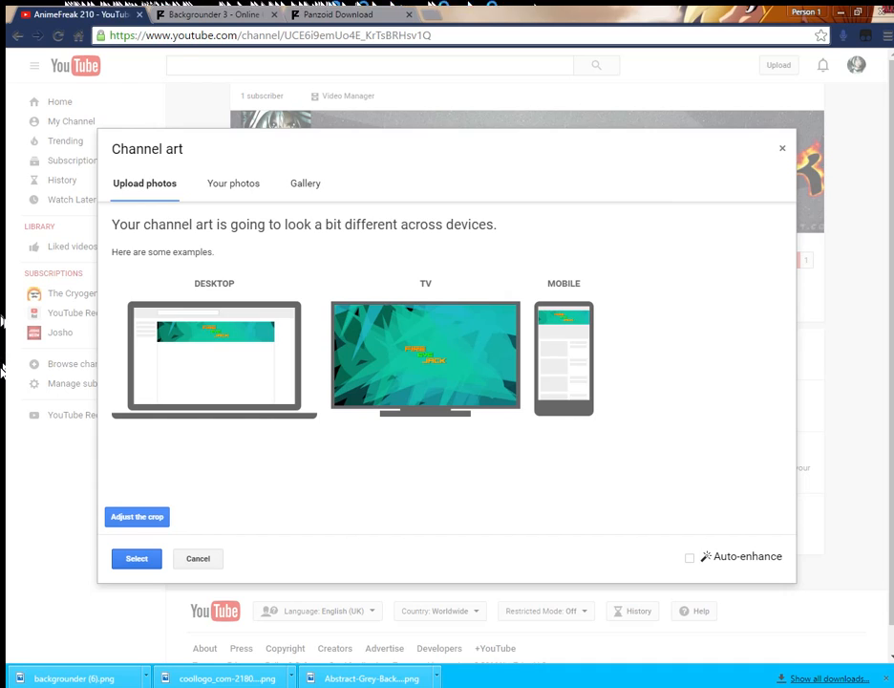
left_click(137, 559)
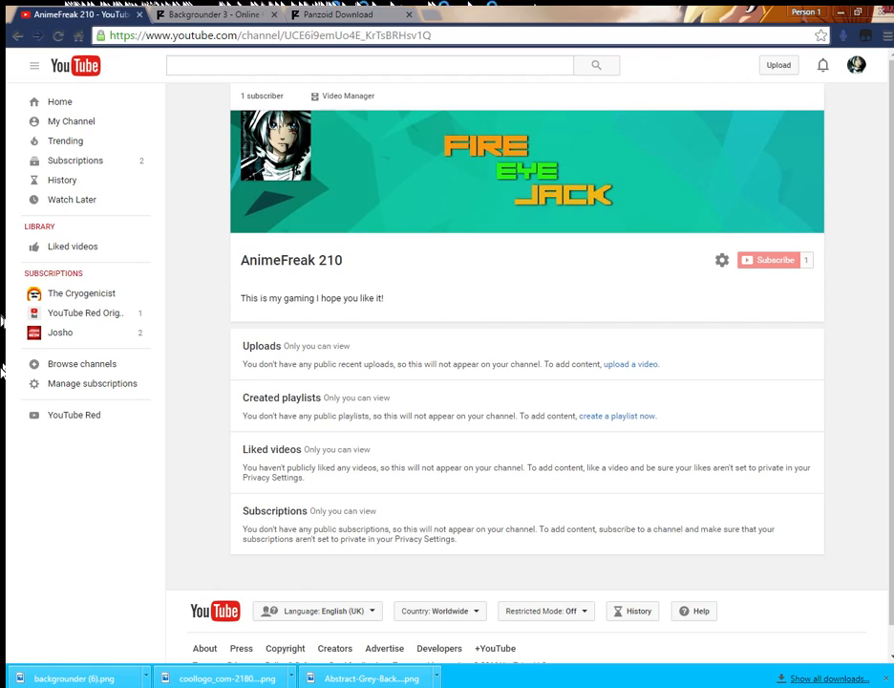
Return to Panzoid Backgrounder, dismiss the finished download, and add the flaming mustached face picture as a new image sprite.
key("ctrl+Tab")
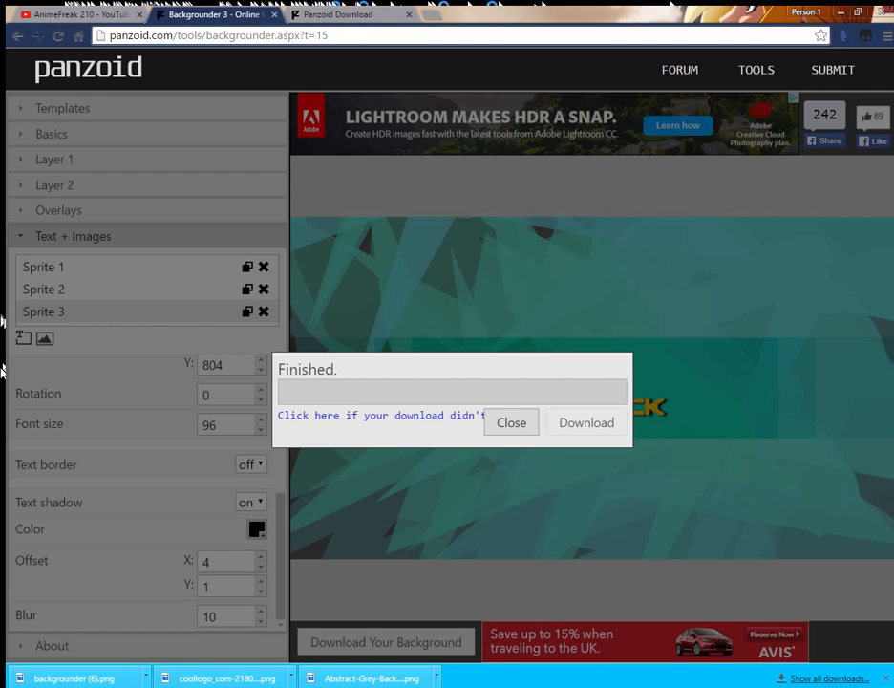
left_click(511, 422)
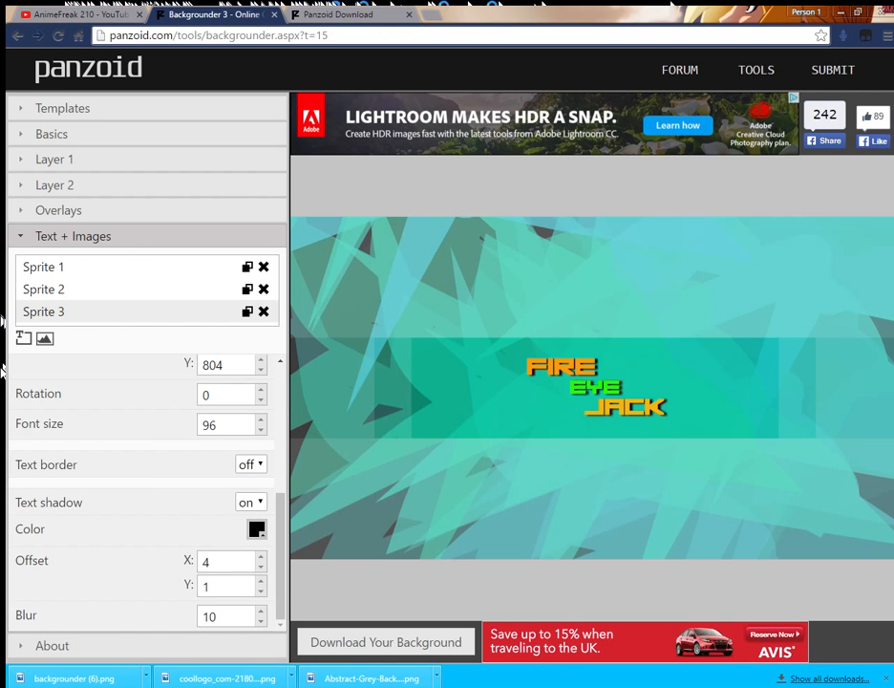
left_click(23, 338)
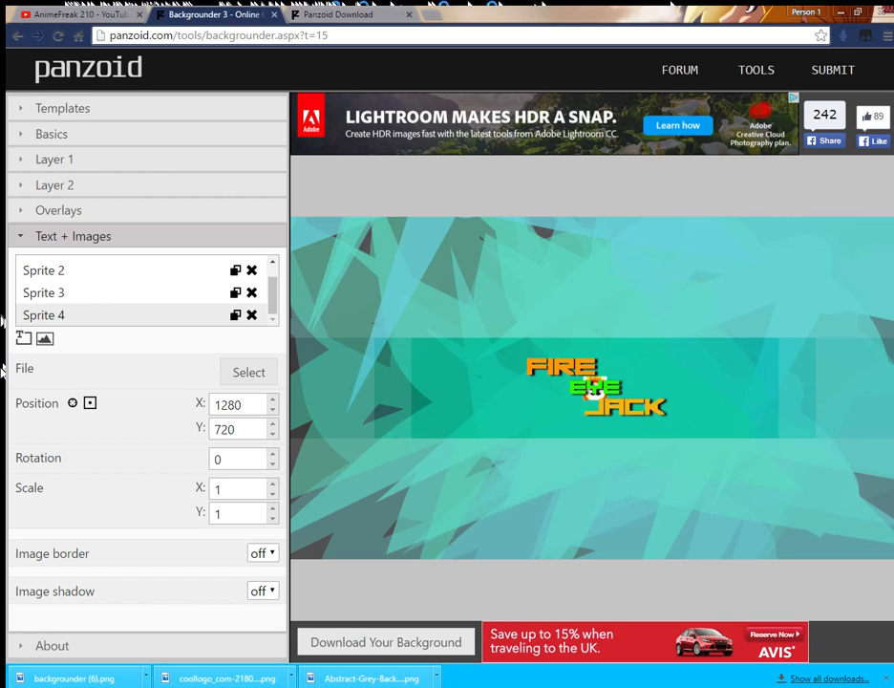
Move the face image to the right of the text at about X 1691, Y 705, keeping "Eye" between "Fire" and "Jack".
left_click_drag(595, 387, 534, 389)
left_click_drag(595, 389, 692, 385)
left_click_drag(547, 389, 596, 386)
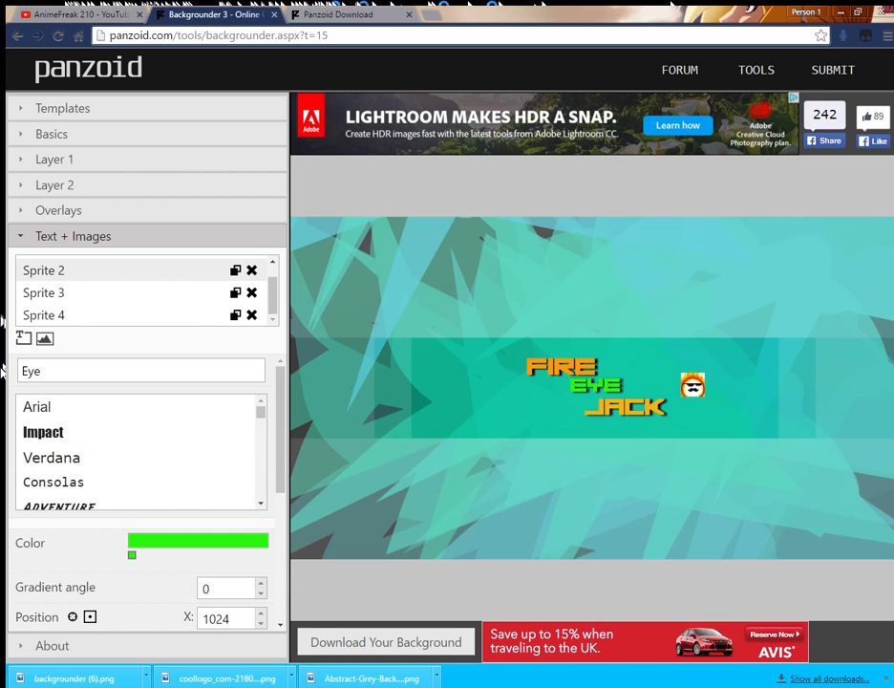
left_click(693, 385)
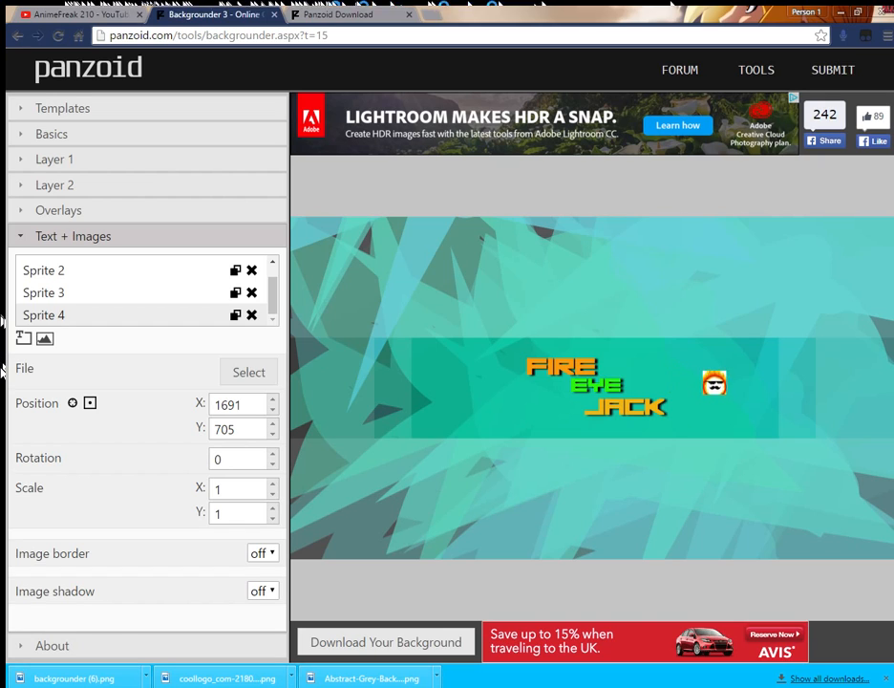
Move the face image to the left of "Eye" at about X 1127, Y 731, and turn on its image border.
left_click_drag(707, 379, 559, 391)
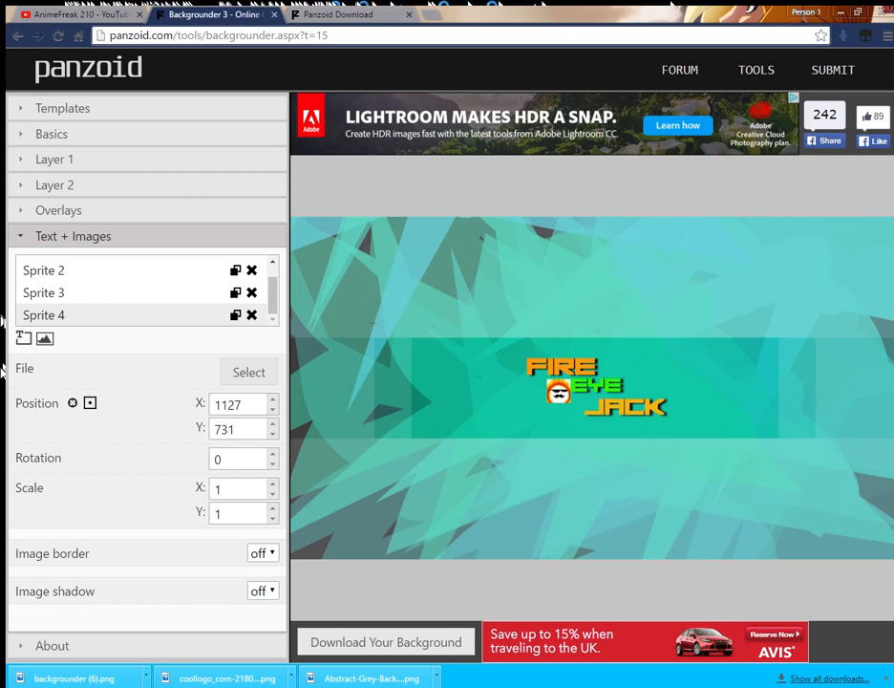
left_click(263, 553)
left_click(260, 584)
Color the face image's border red (#f10909) and set the border thickness to 5.
scroll(191, 535, "down", 2)
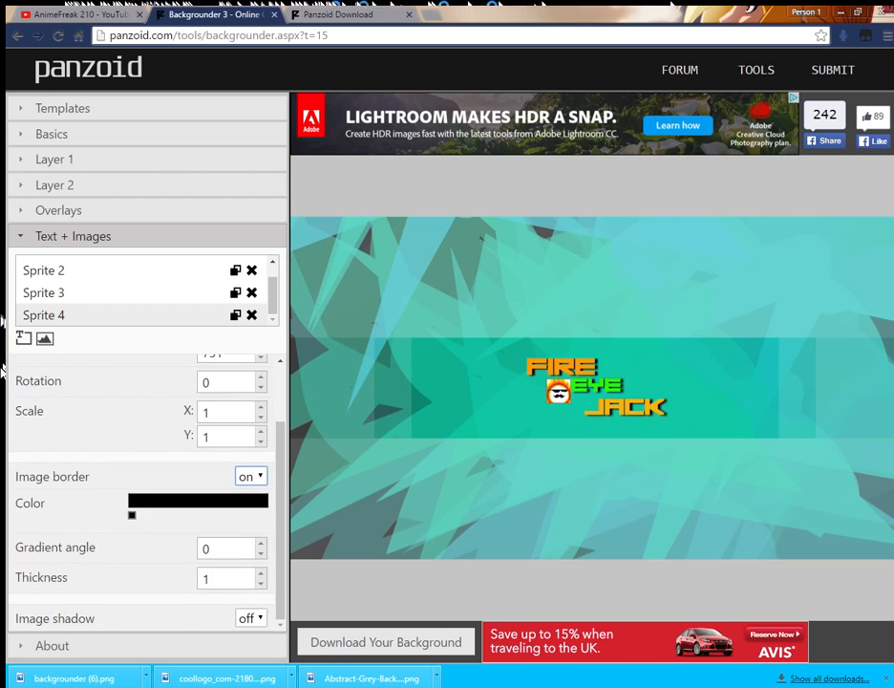
left_click(132, 515)
left_click(140, 534)
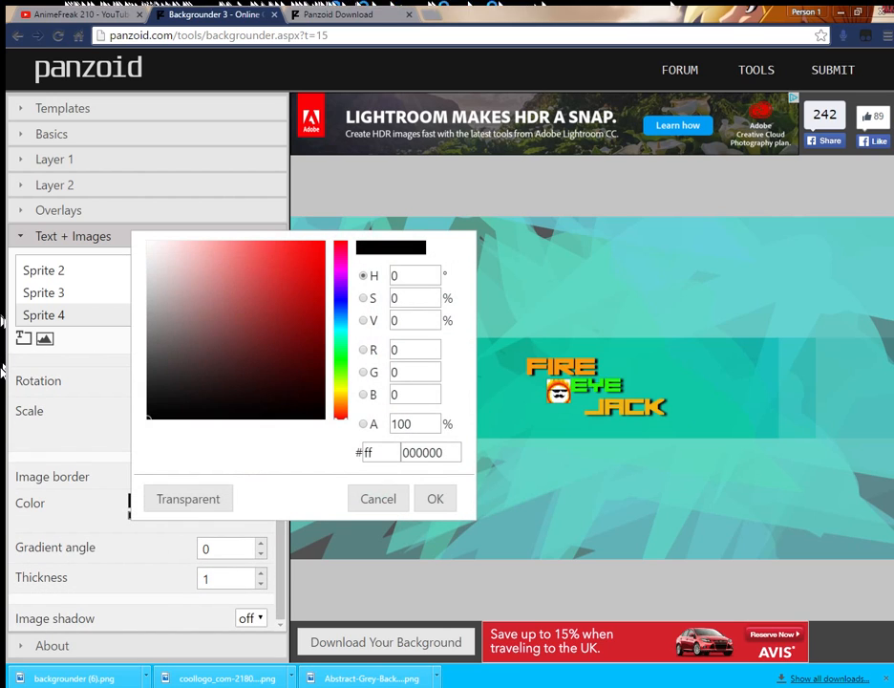
left_click(318, 249)
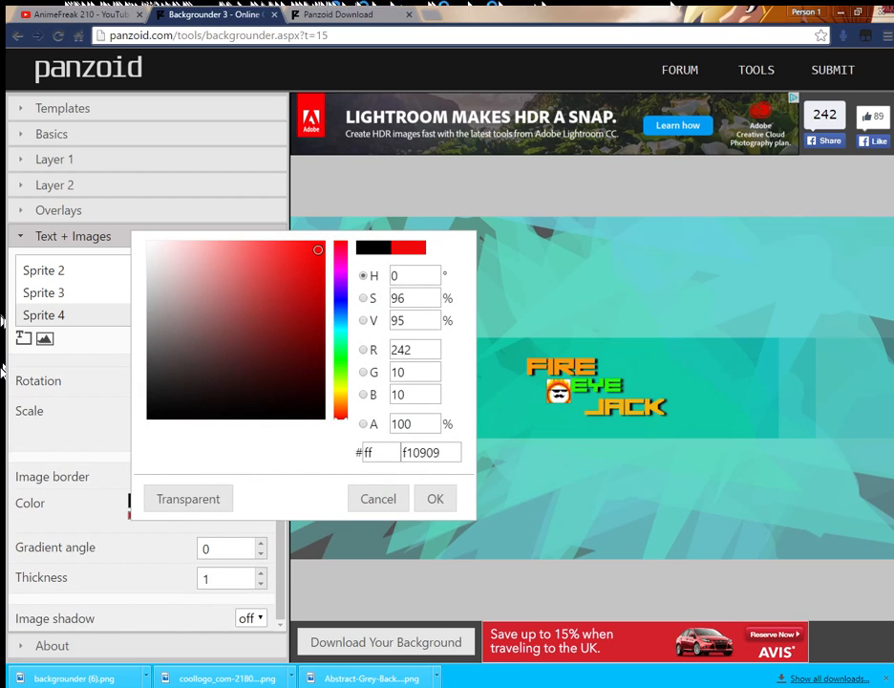
left_click(435, 498)
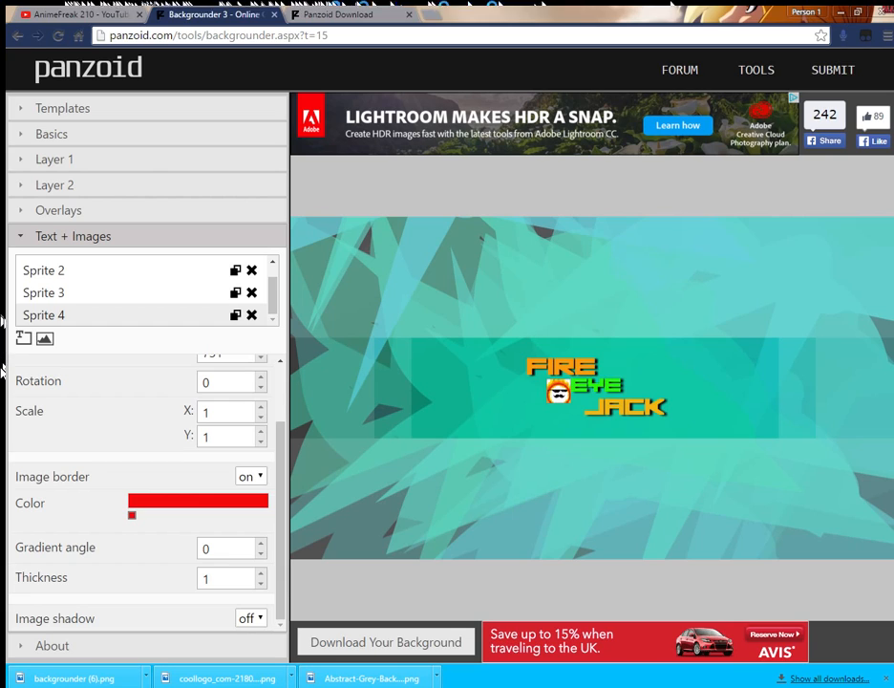
left_click(260, 573)
left_click(261, 573)
left_click(261, 573)
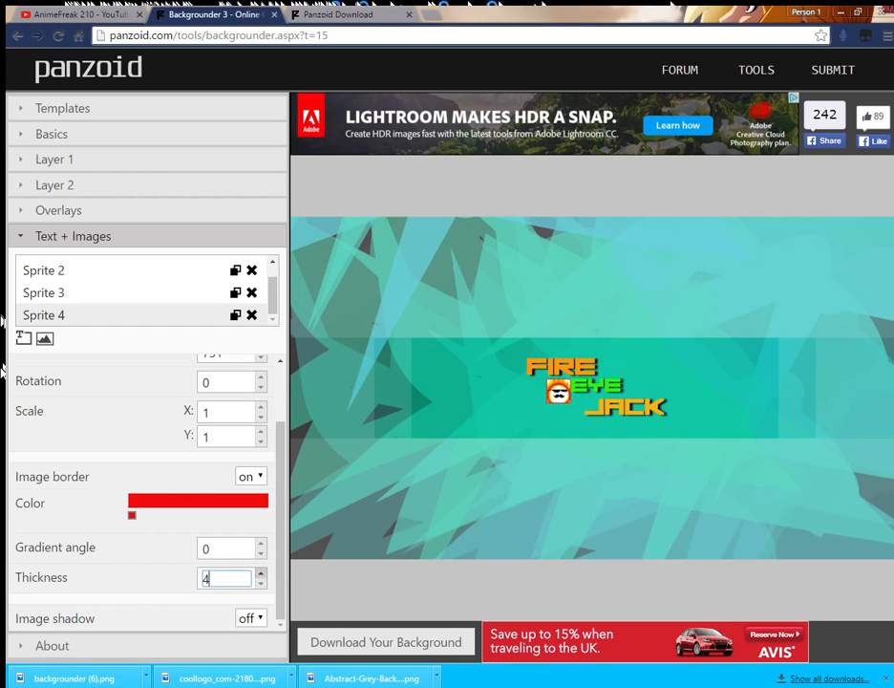
left_click(261, 573)
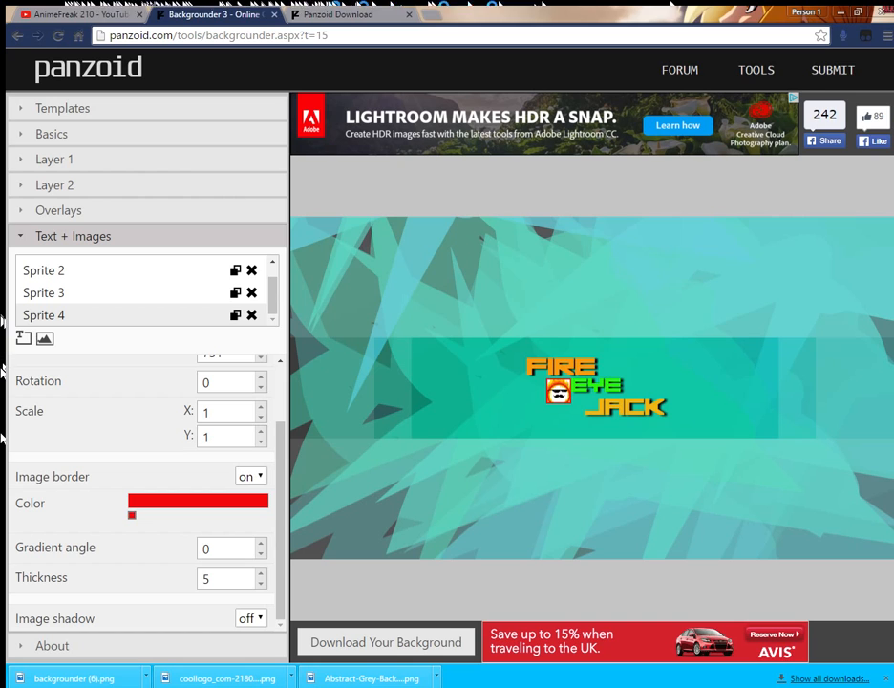
Close the Backgrounder 3 and Panzoid Download pages, leaving only the YouTube channel page open.
left_click(274, 15)
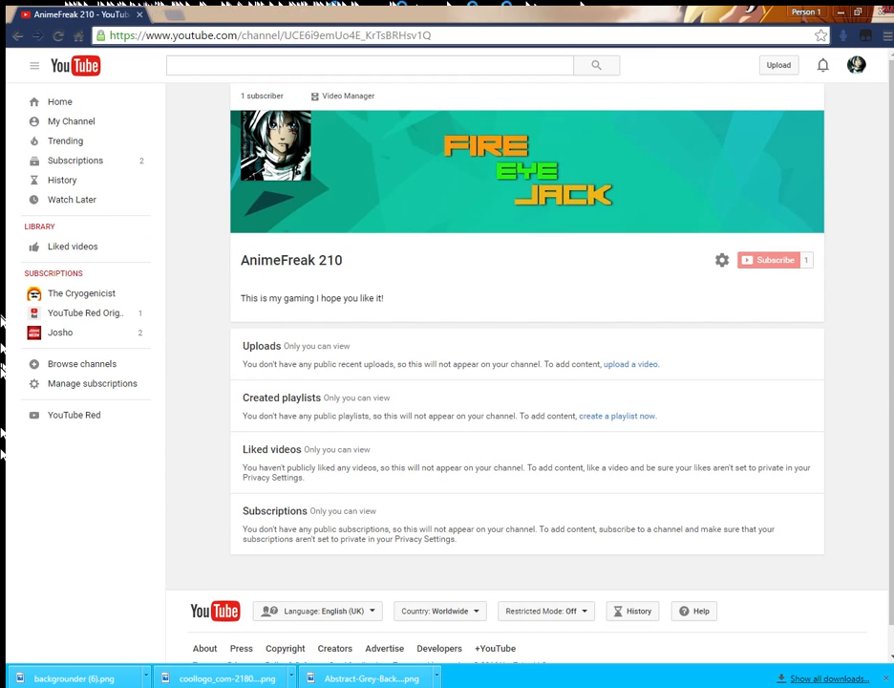
left_click(274, 14)
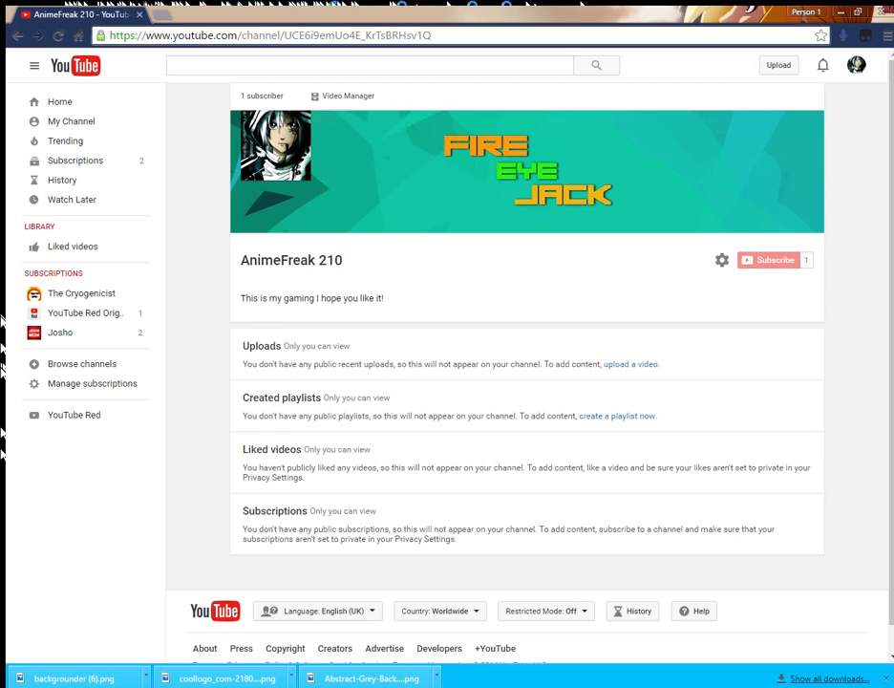